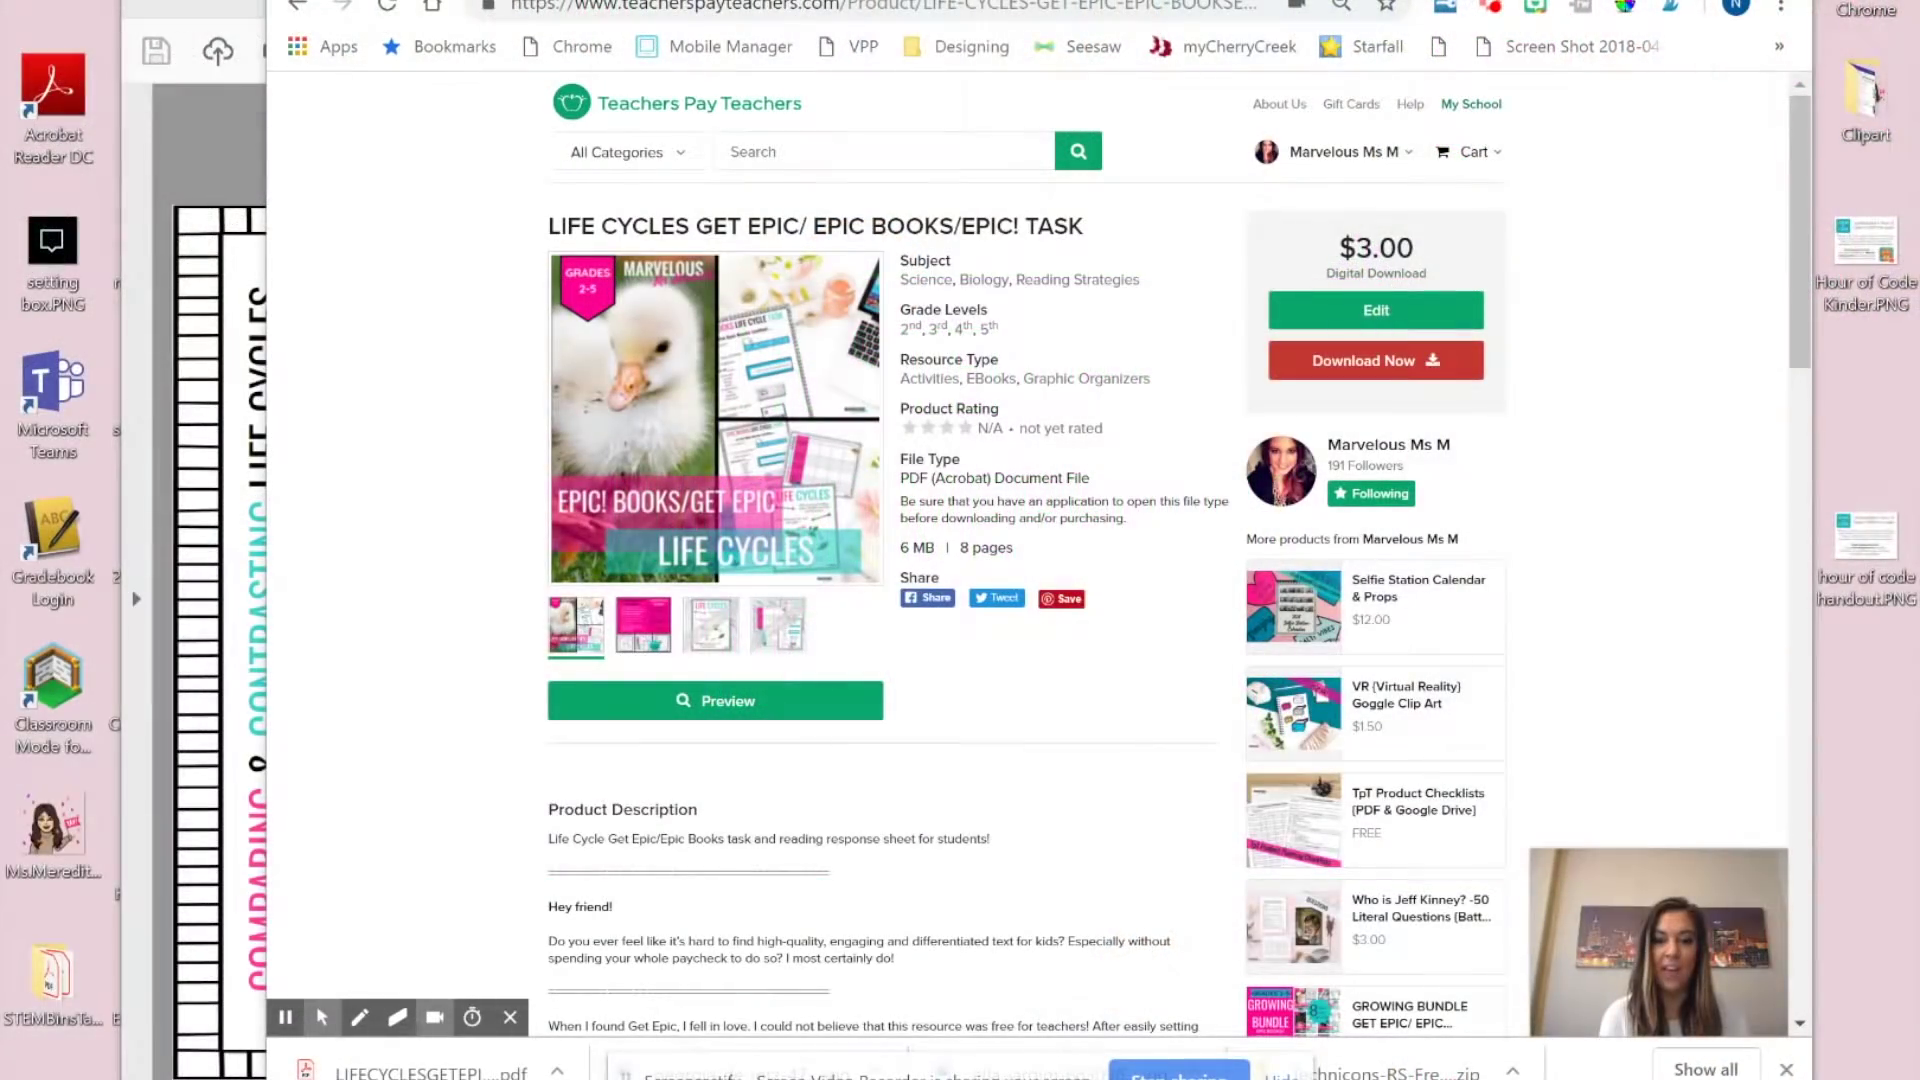
Step: Look through the four preview images of the Life Cycles Get Epic product listing, ending on the cover image
{"action": "left_click", "coordinate": [643, 625]}
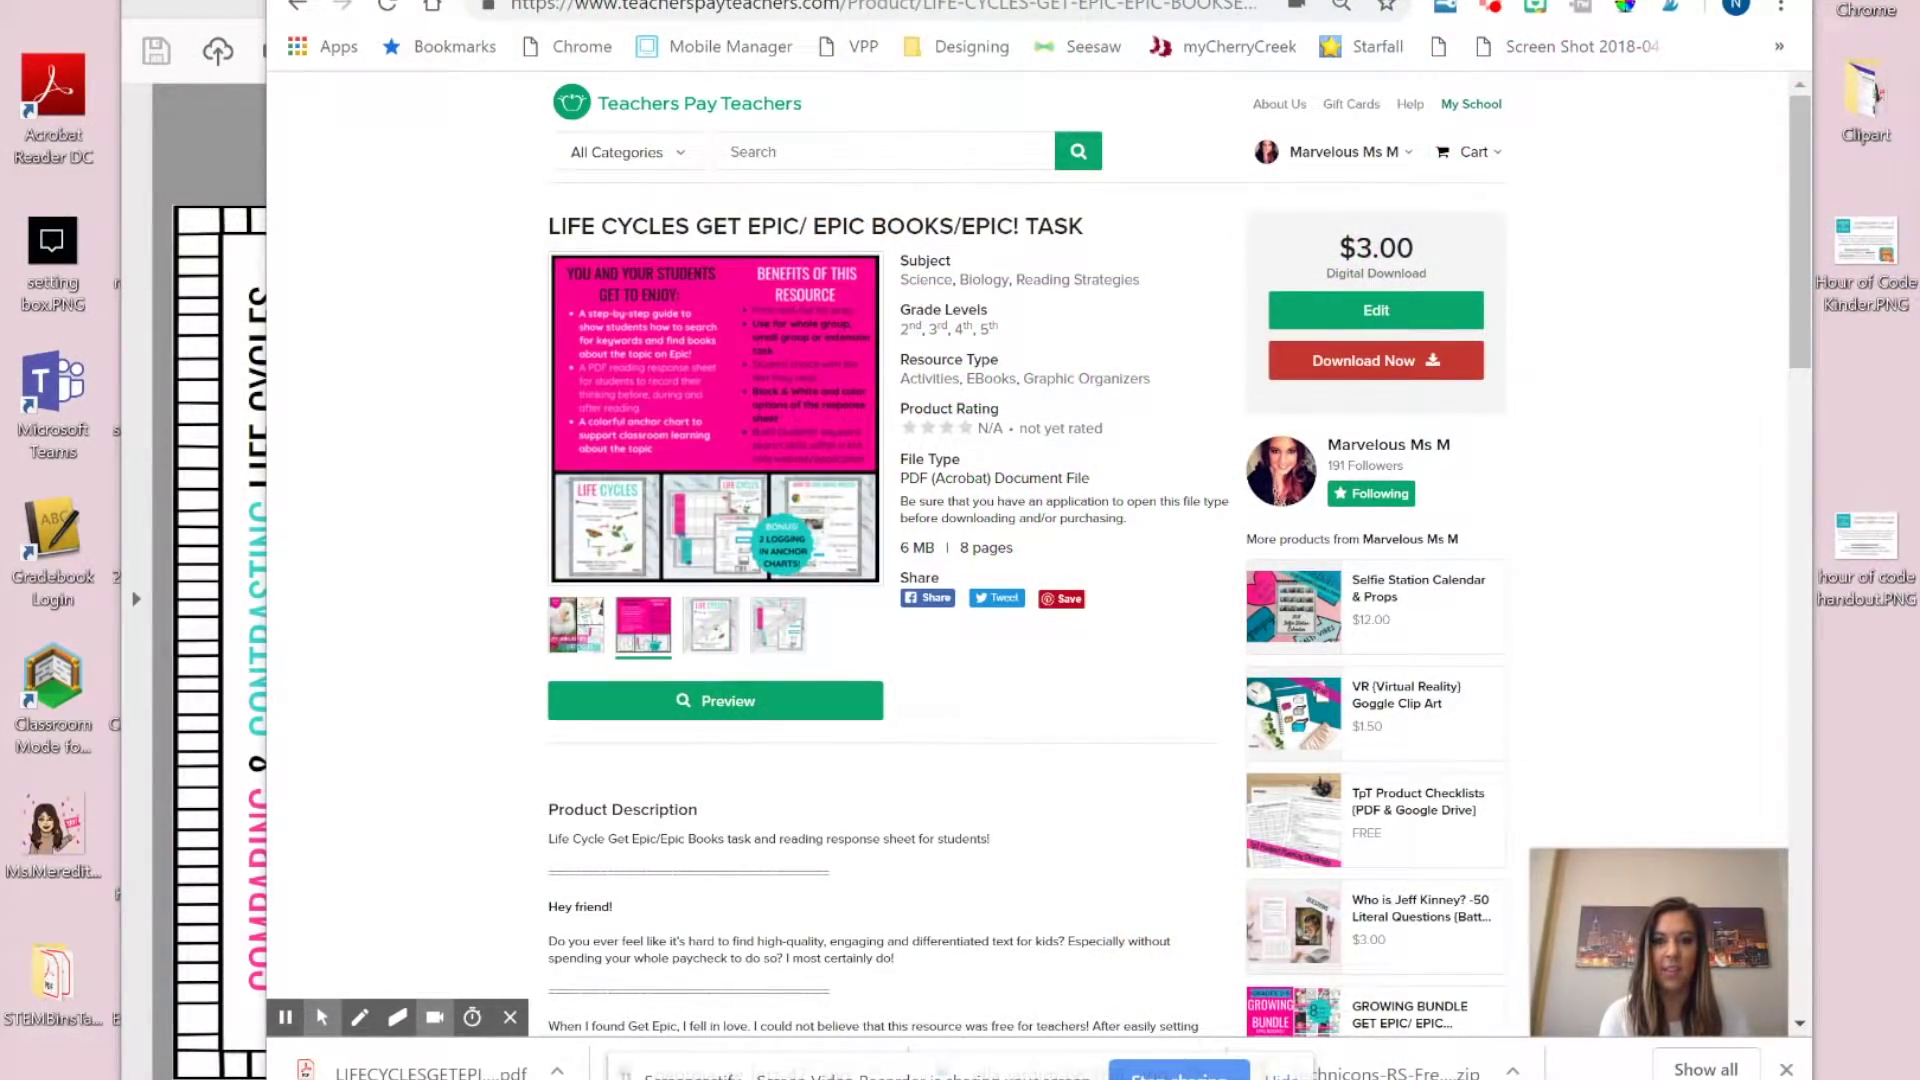
{"action": "left_click", "coordinate": [600, 632]}
{"action": "left_click", "coordinate": [652, 643]}
{"action": "left_click", "coordinate": [703, 643]}
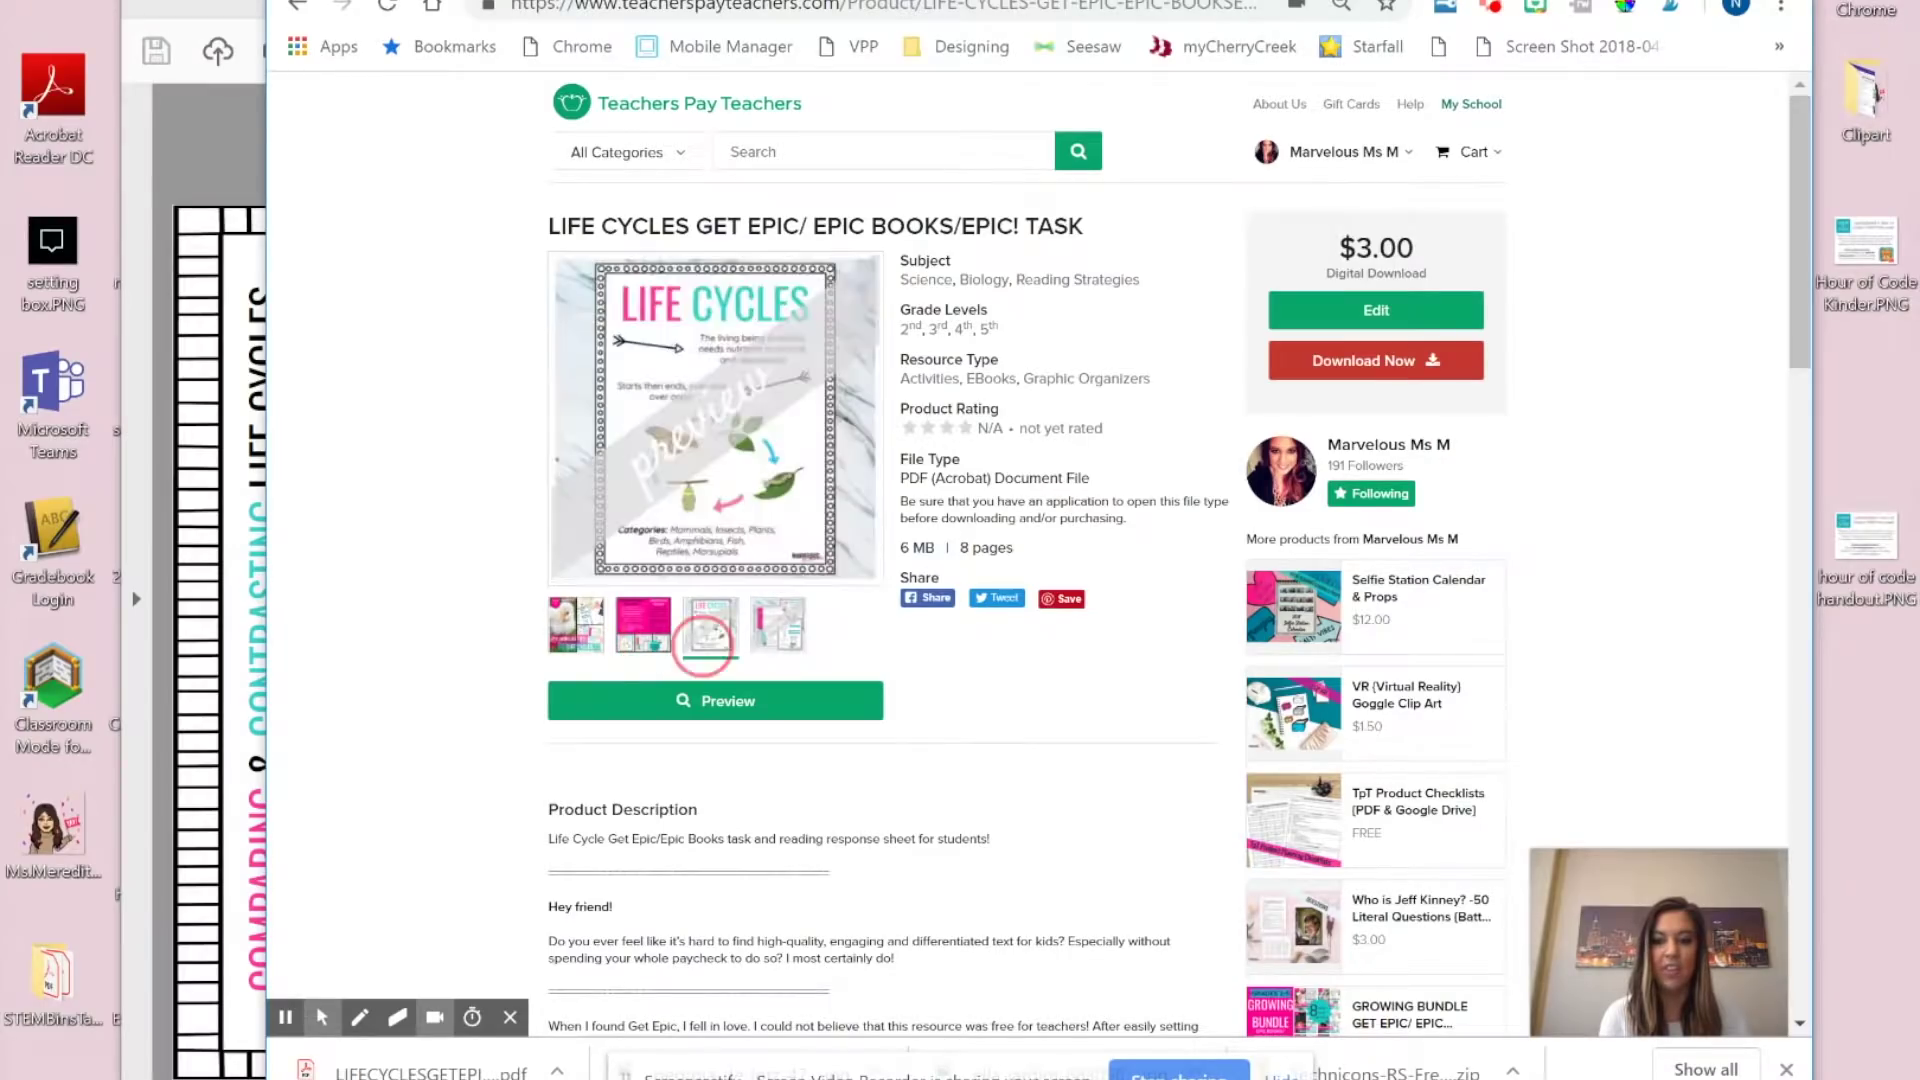
{"action": "left_click", "coordinate": [776, 635]}
{"action": "left_click", "coordinate": [582, 637]}
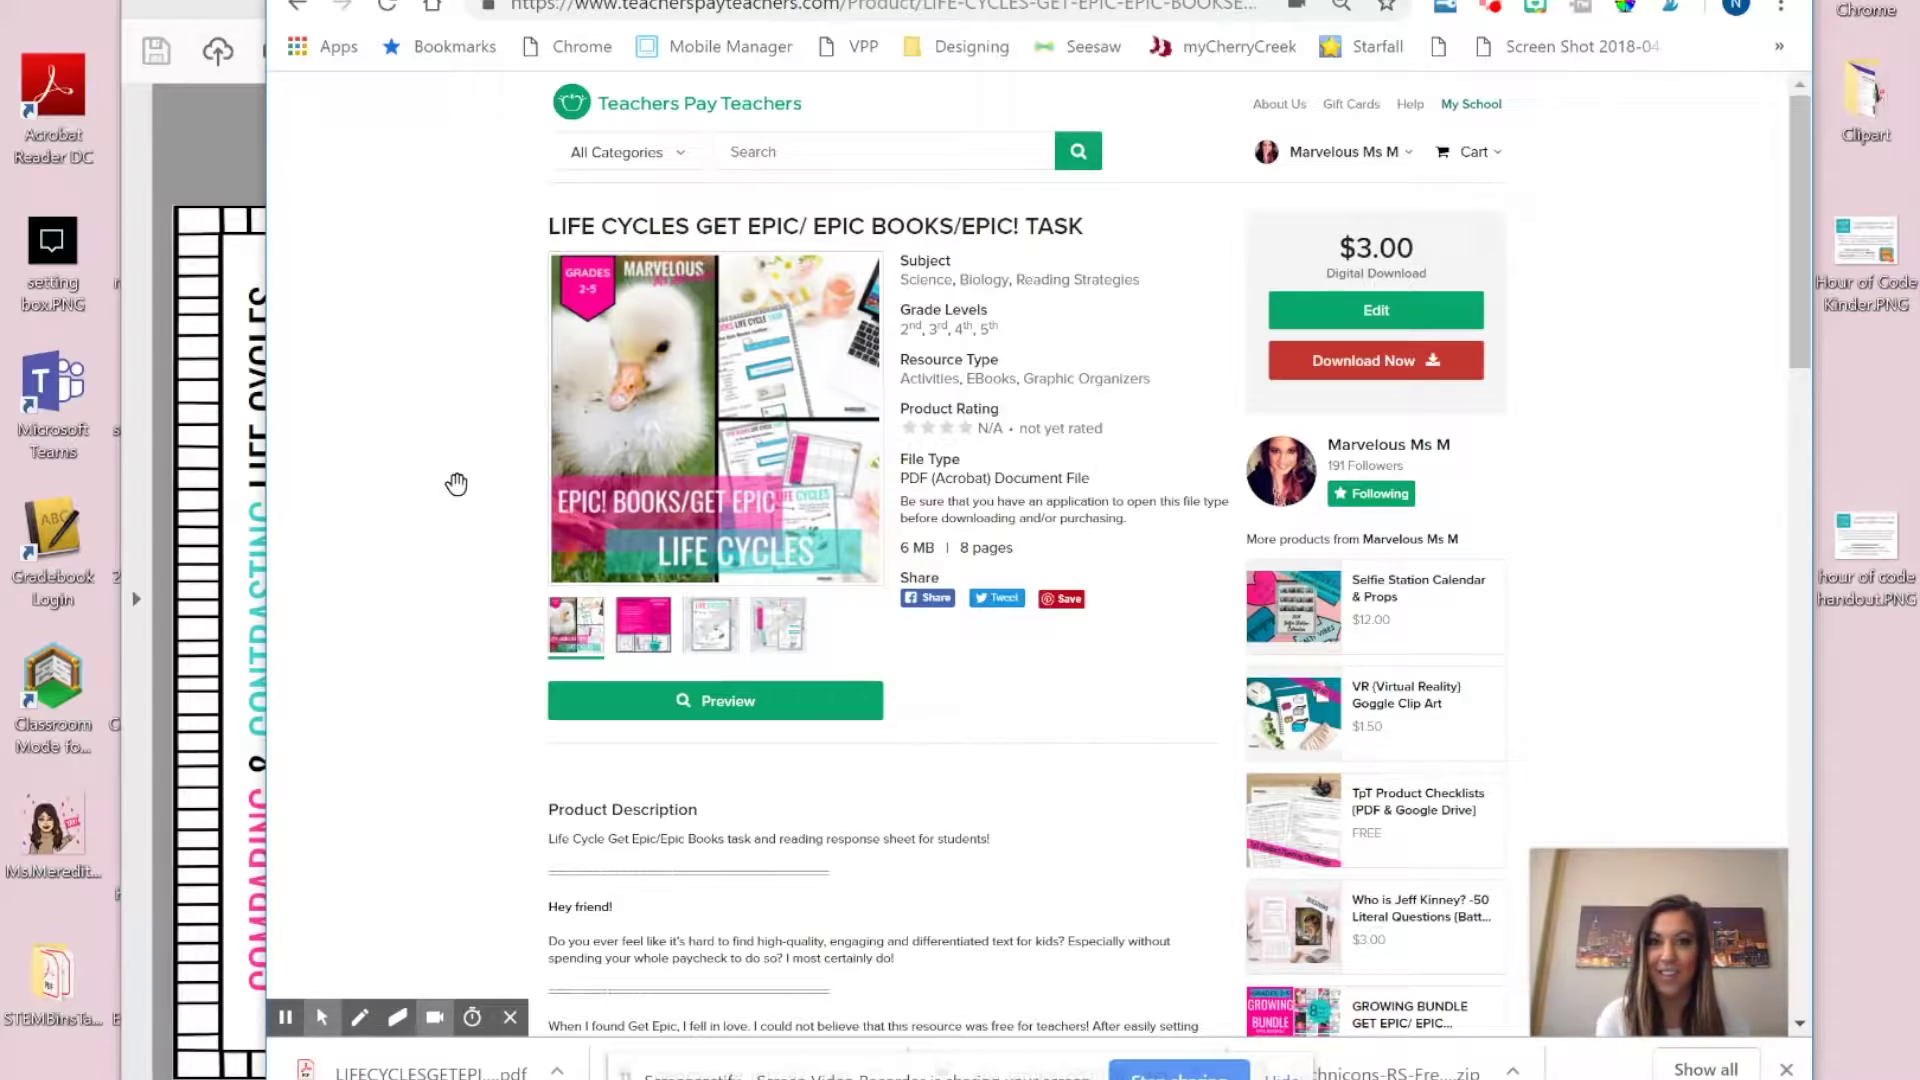
Step: Switch to the Life Cycles PDF and compare the colour and black-and-white Comparing & Contrasting worksheets, returning to the colour page
{"action": "key", "text": "alt+Tab"}
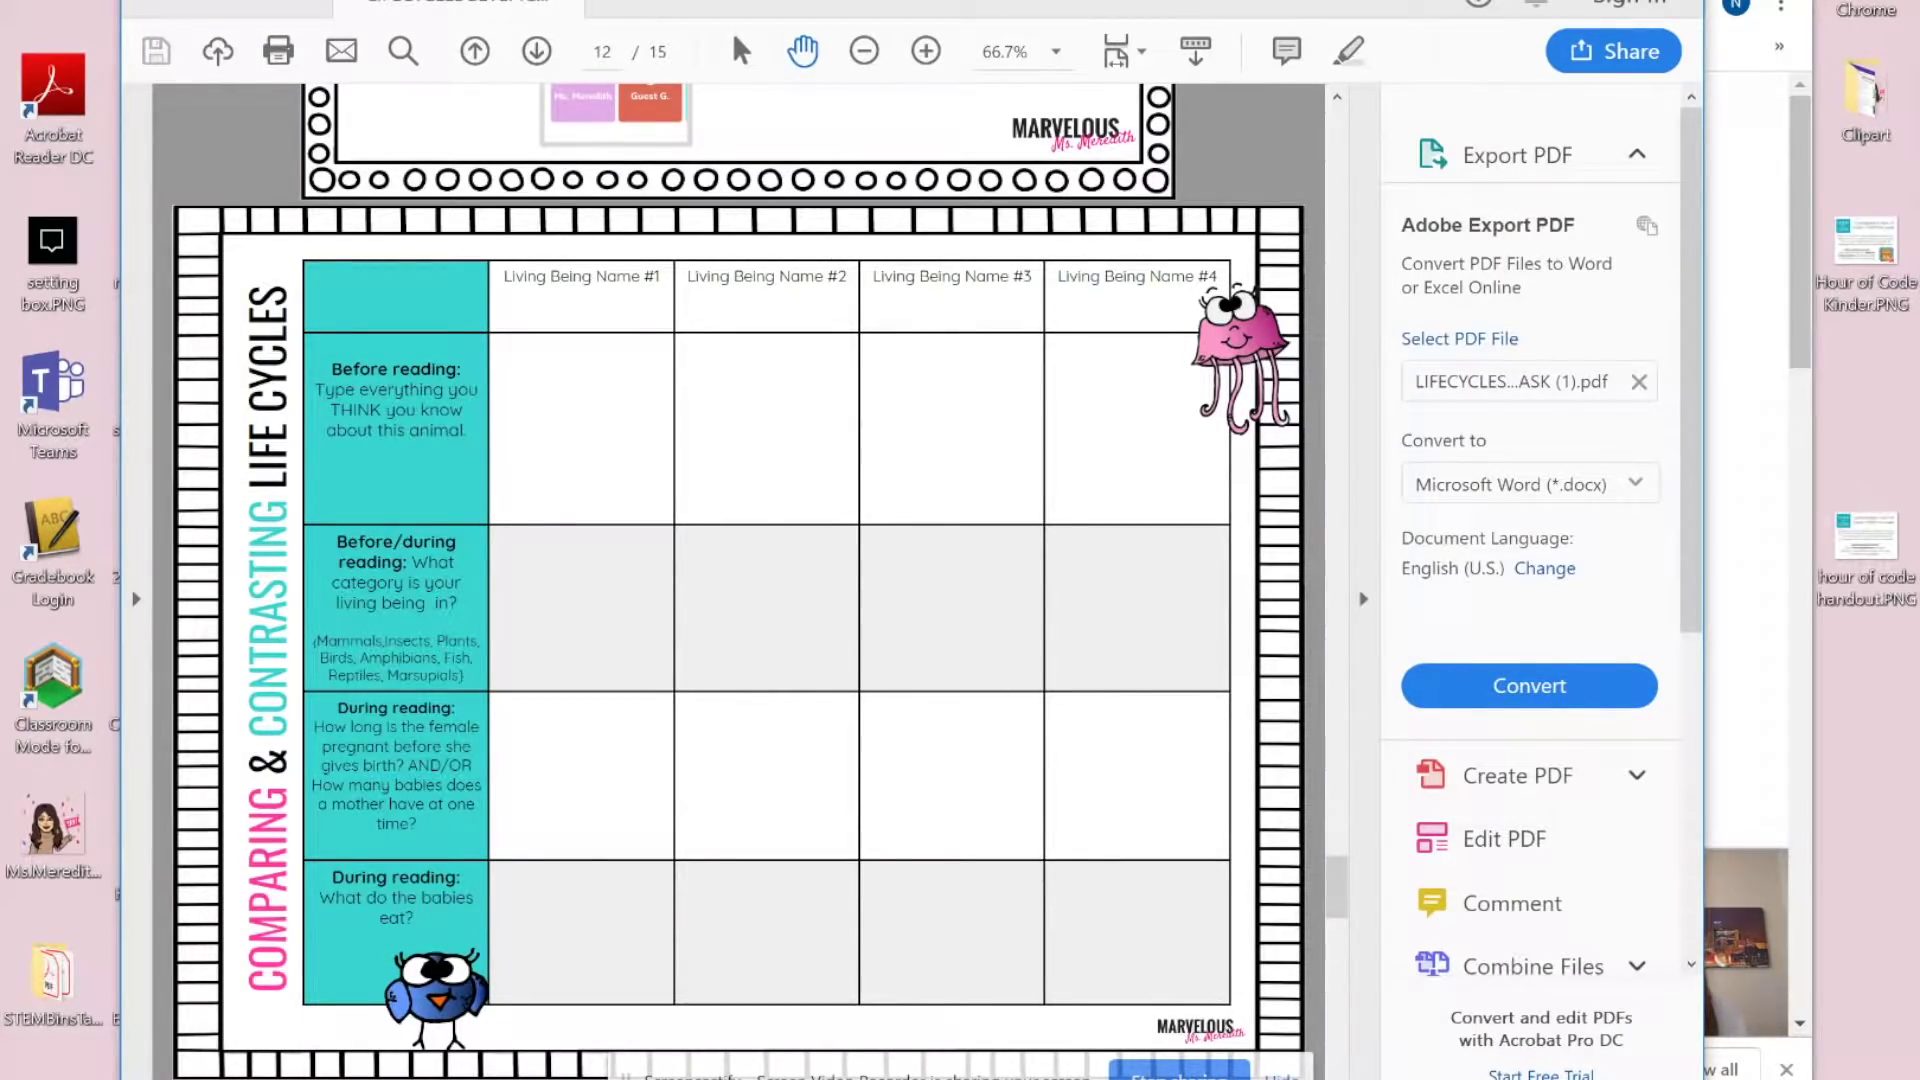
{"action": "scroll", "coordinate": [738, 580], "scroll_direction": "down", "scroll_amount": 3}
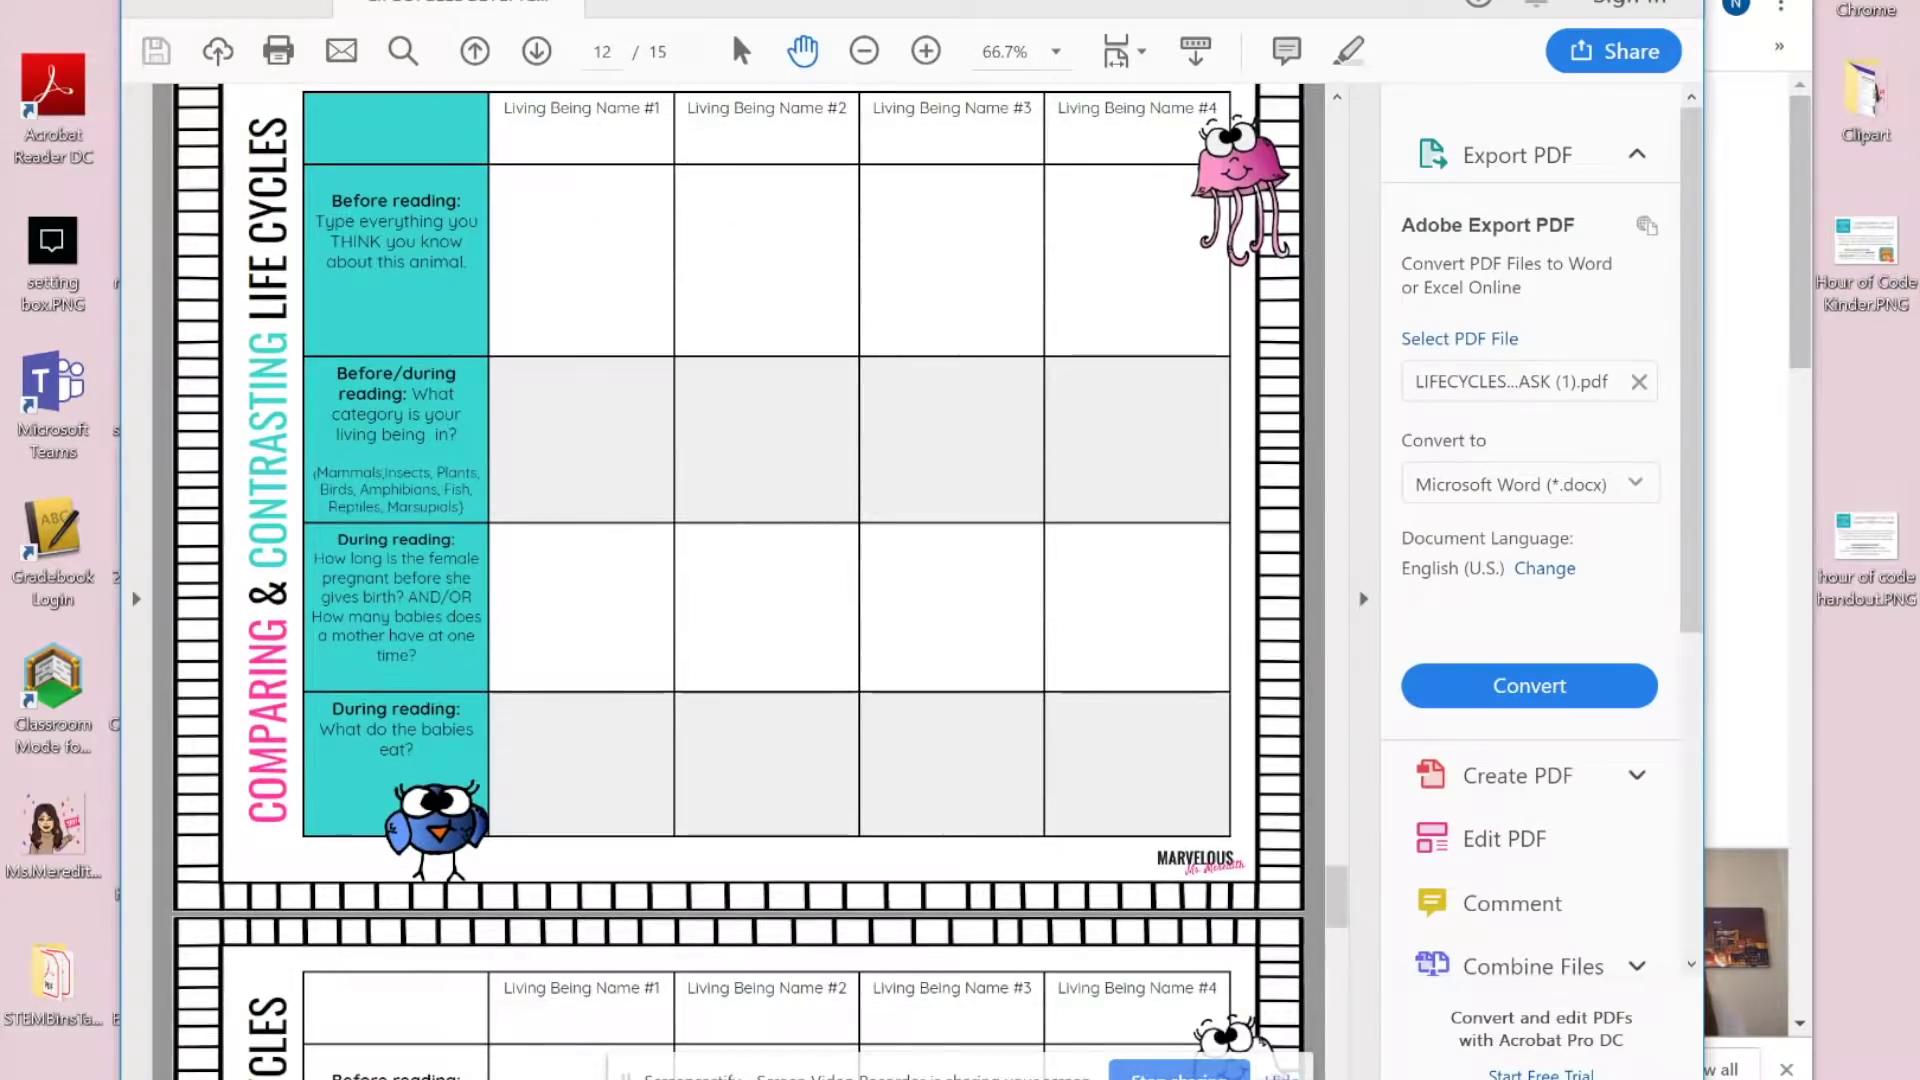
{"action": "scroll", "coordinate": [738, 580], "scroll_direction": "down", "scroll_amount": 6}
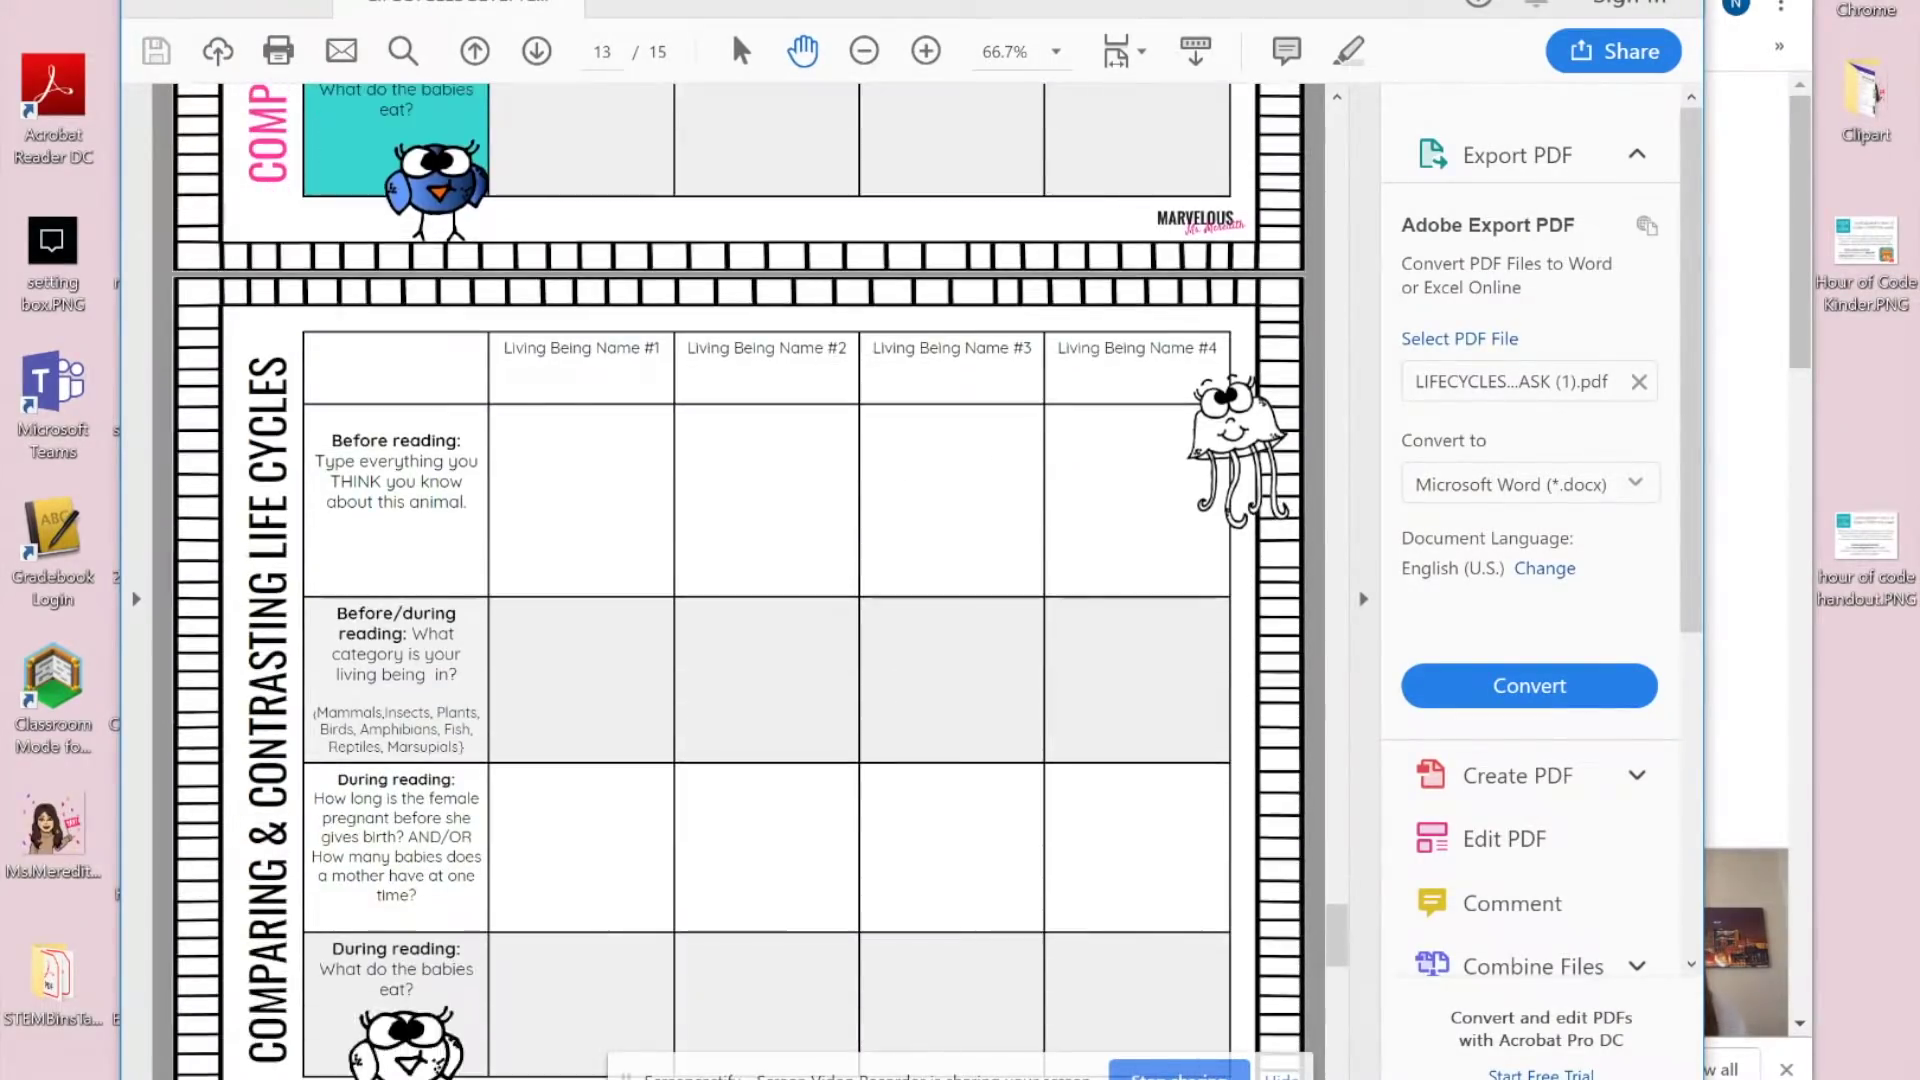
{"action": "scroll", "coordinate": [738, 580], "scroll_direction": "up", "scroll_amount": 7}
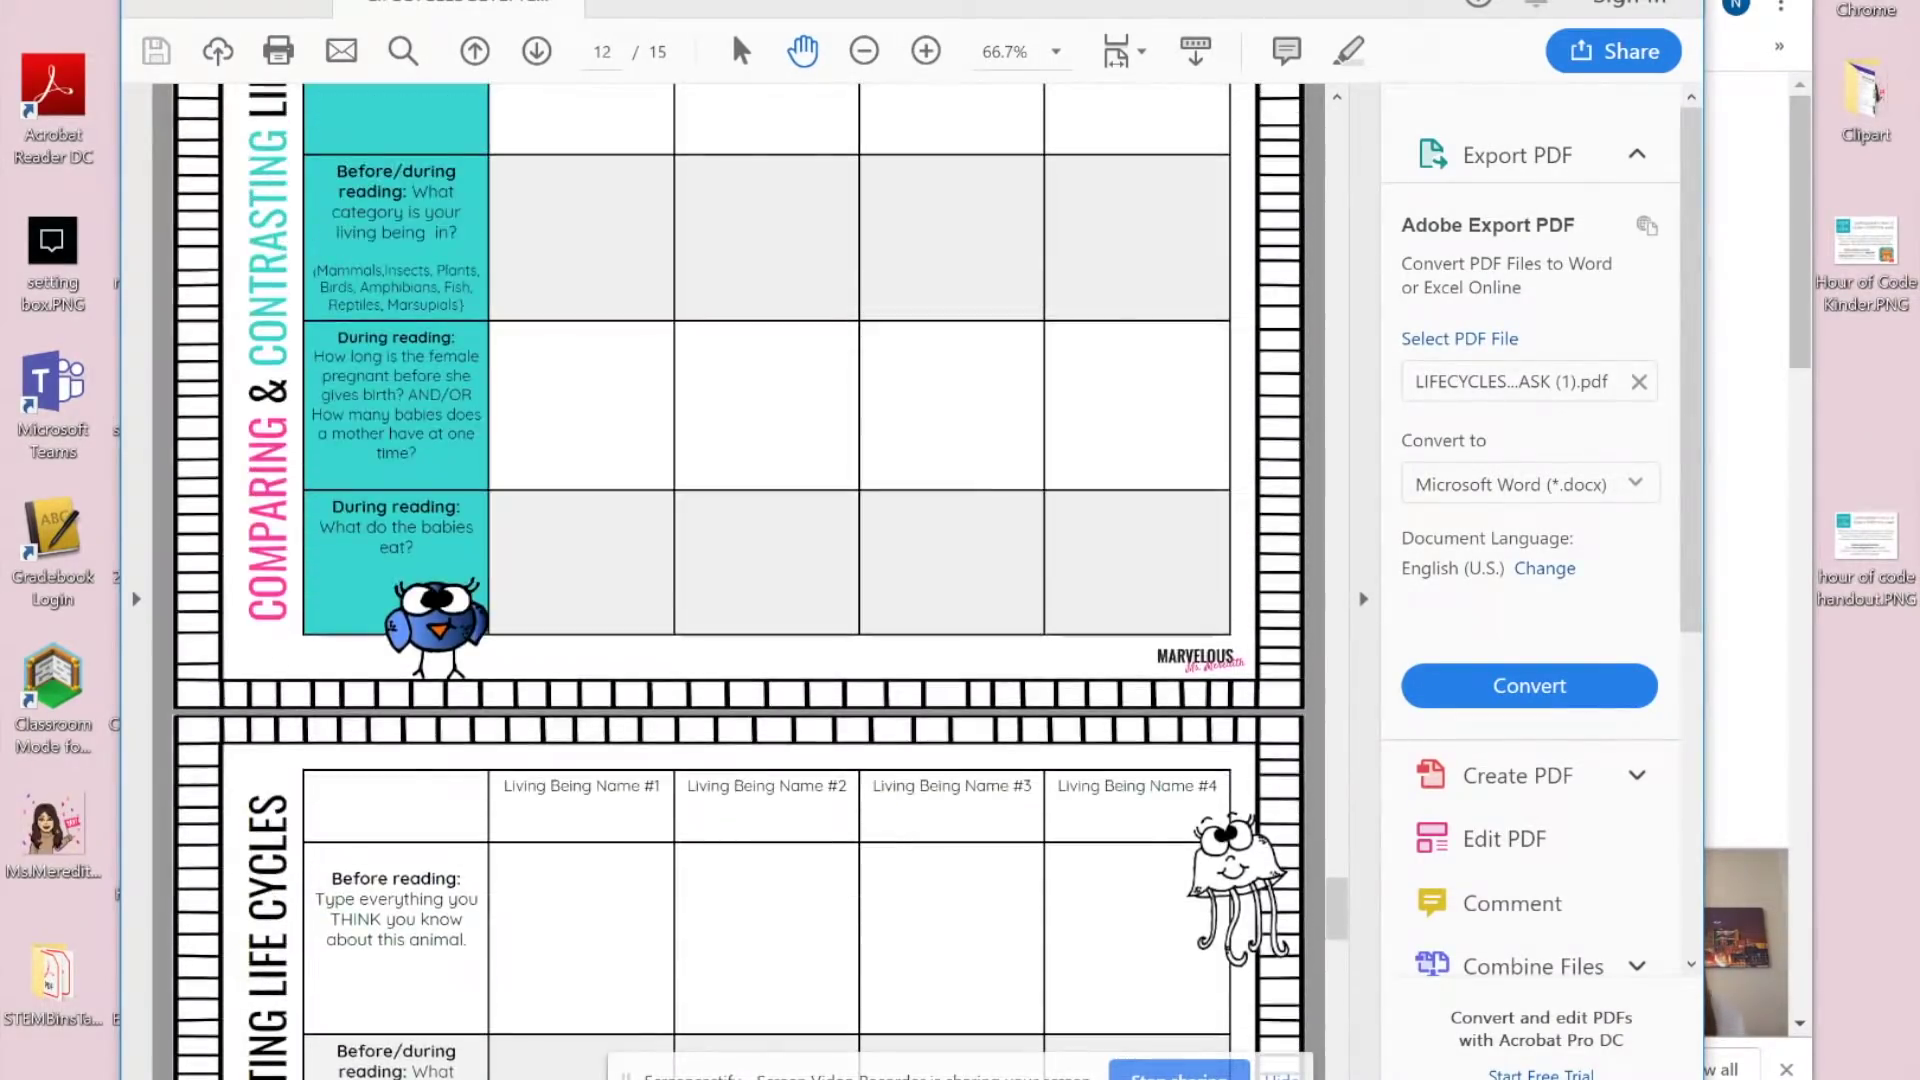
{"action": "scroll", "coordinate": [738, 580], "scroll_direction": "up", "scroll_amount": 1}
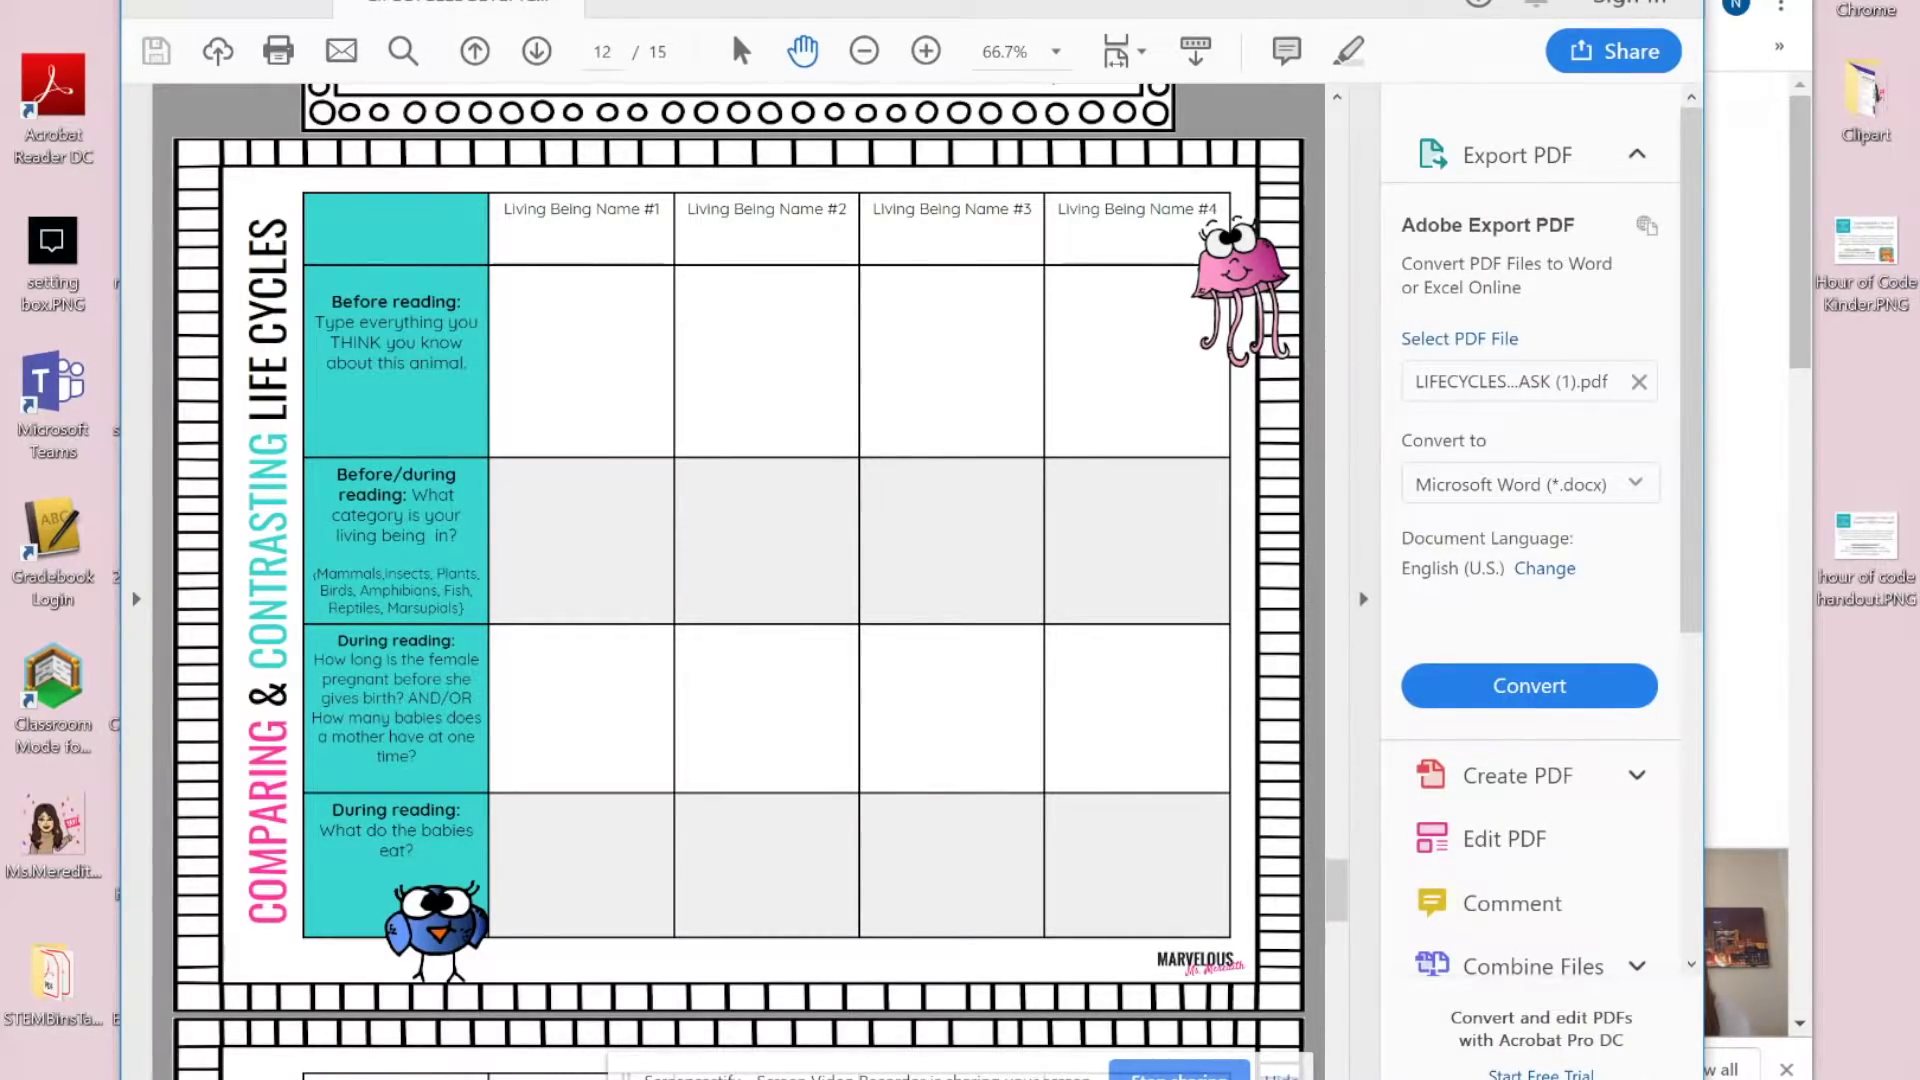
Step: Open the Snipping Tool and capture the full colour Comparing & Contrasting Life Cycles worksheet, including its border
{"action": "mouse_move", "coordinate": [930, 1079]}
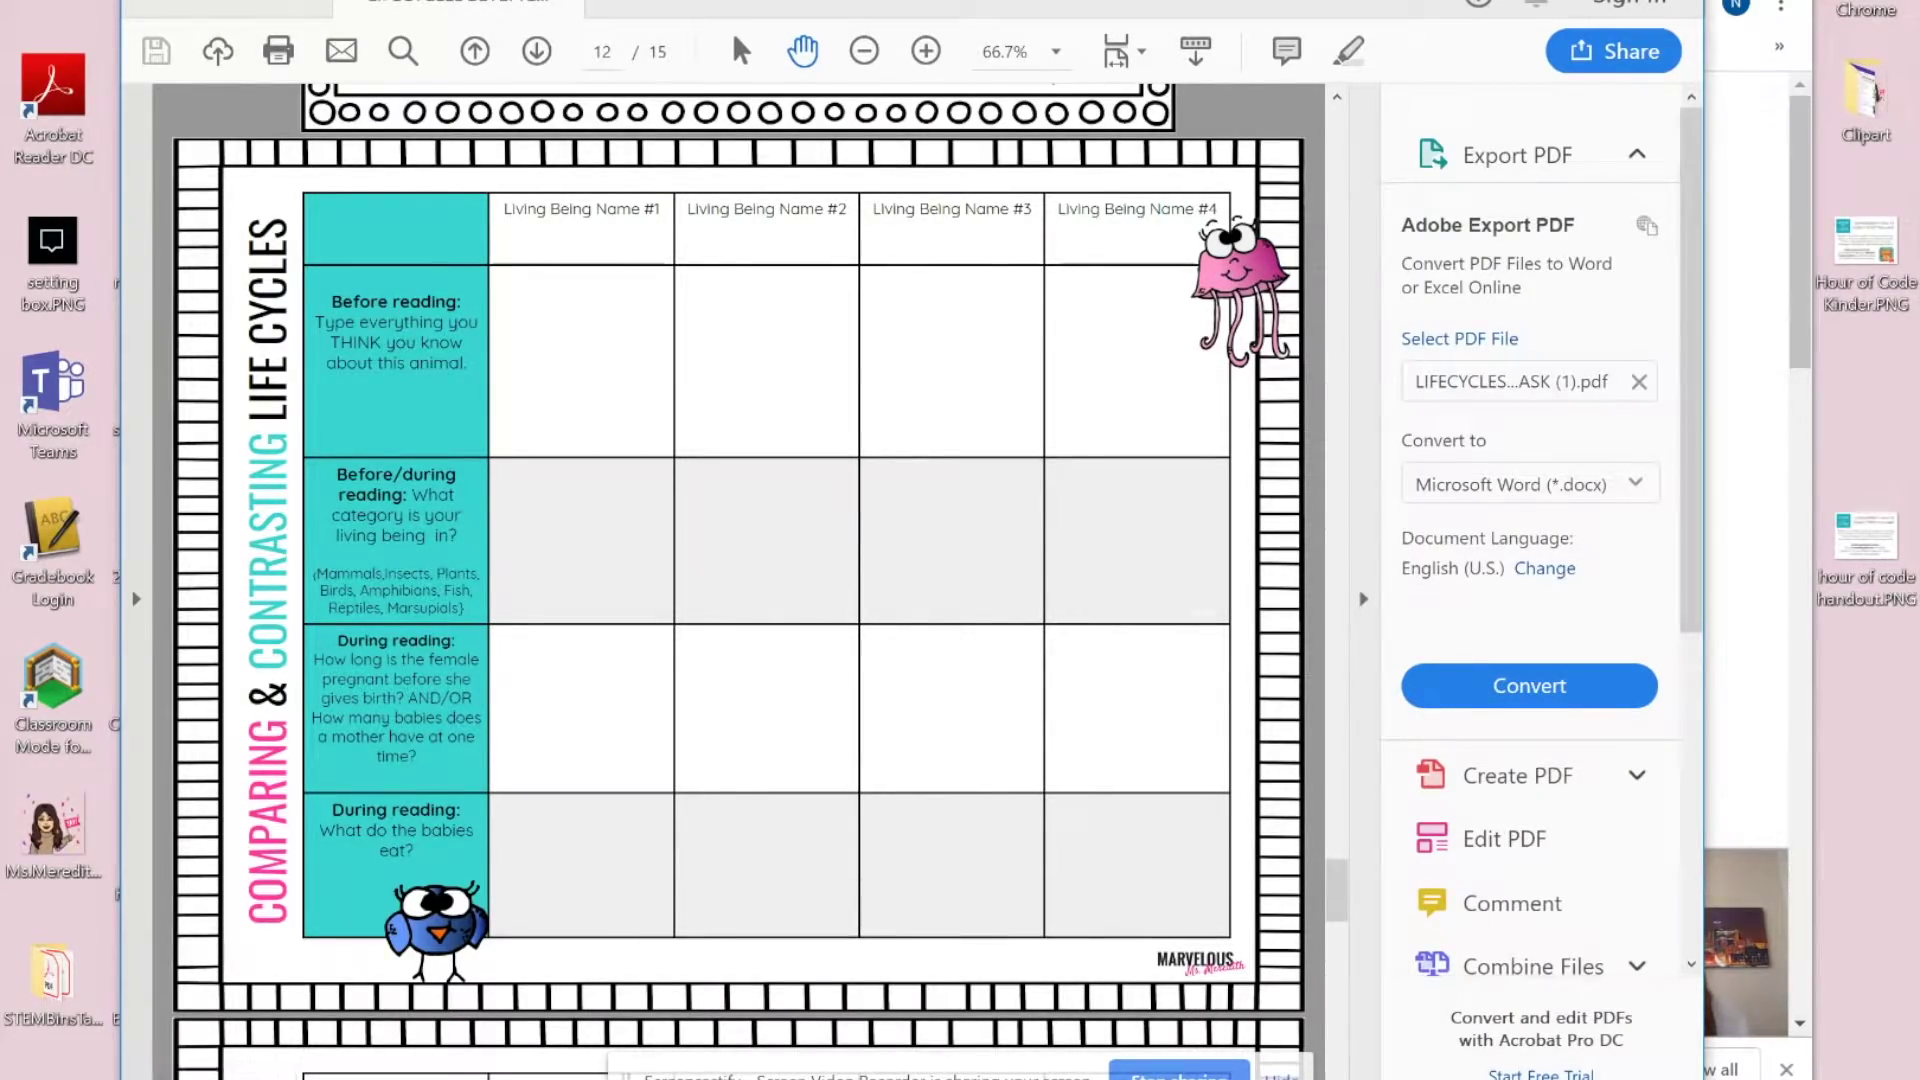
{"action": "left_click", "coordinate": [309, 1079]}
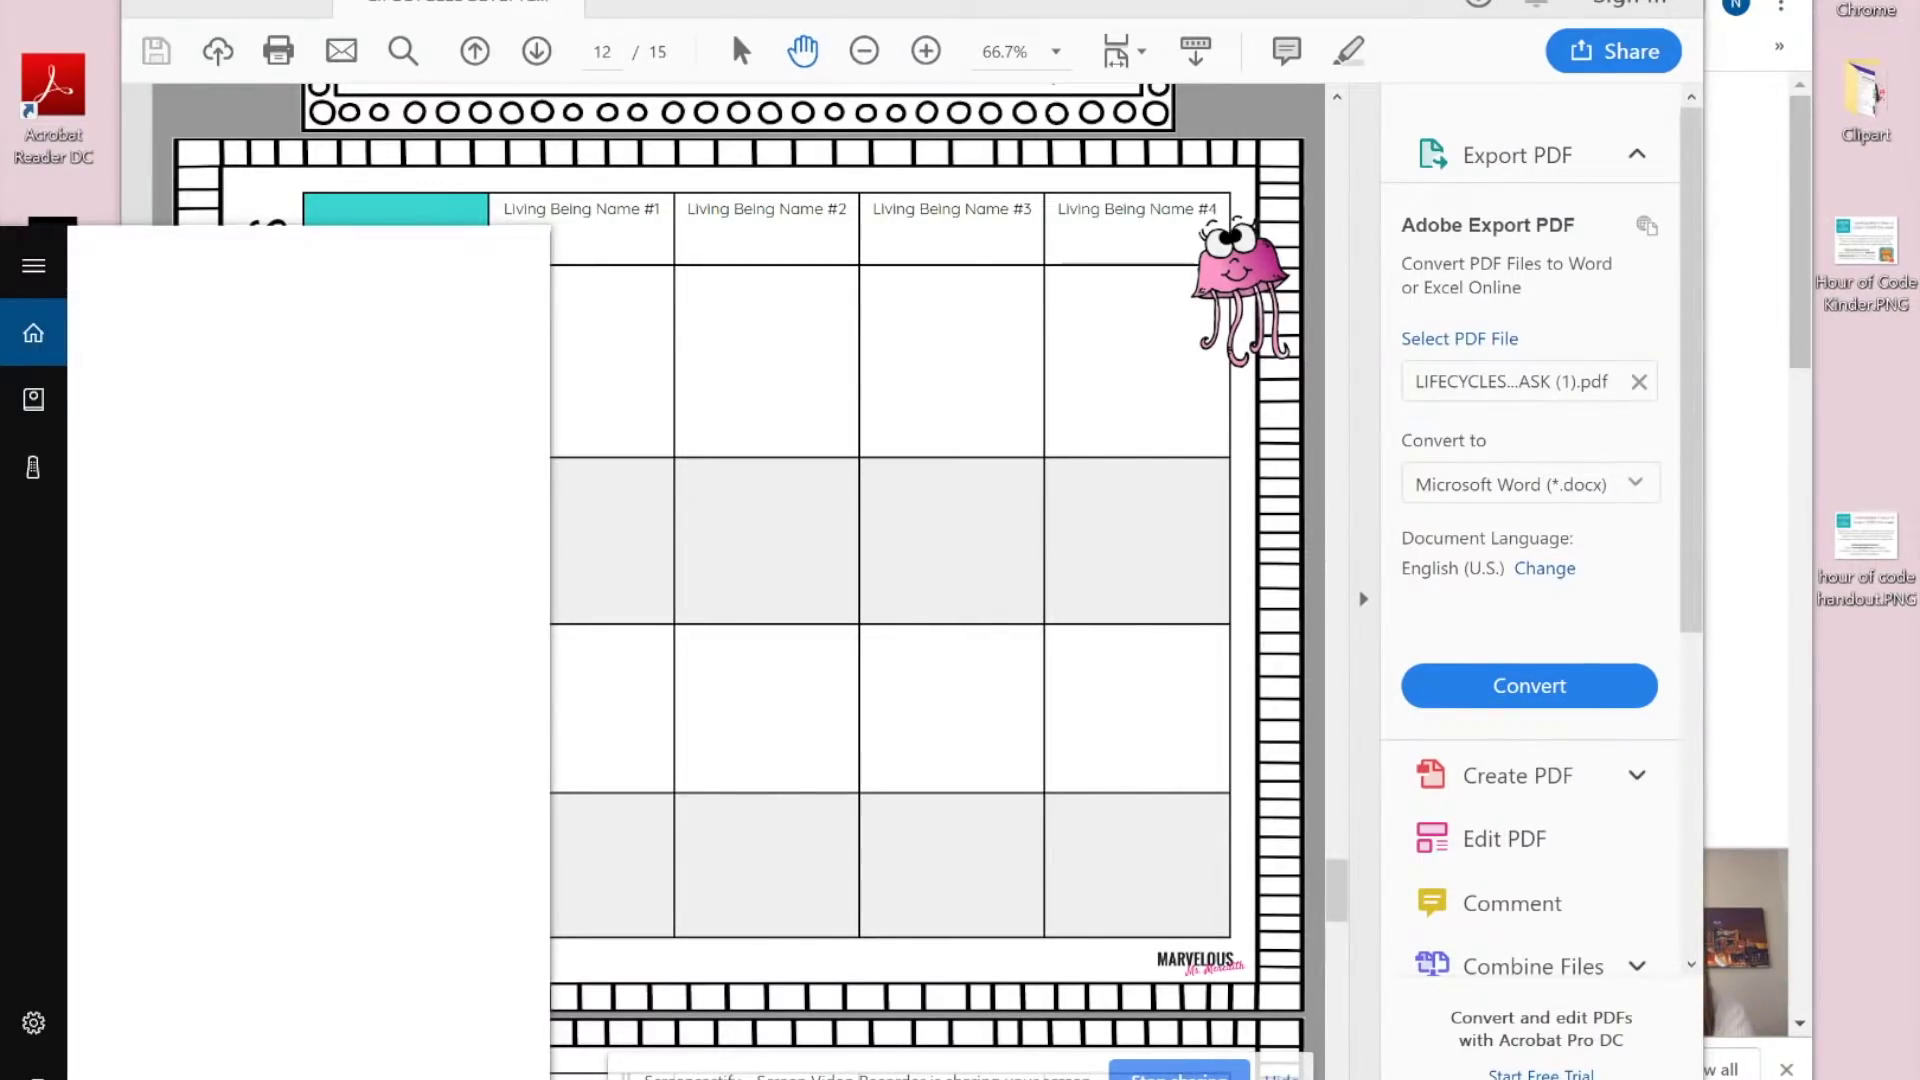
{"action": "type", "text": "snipping t"}
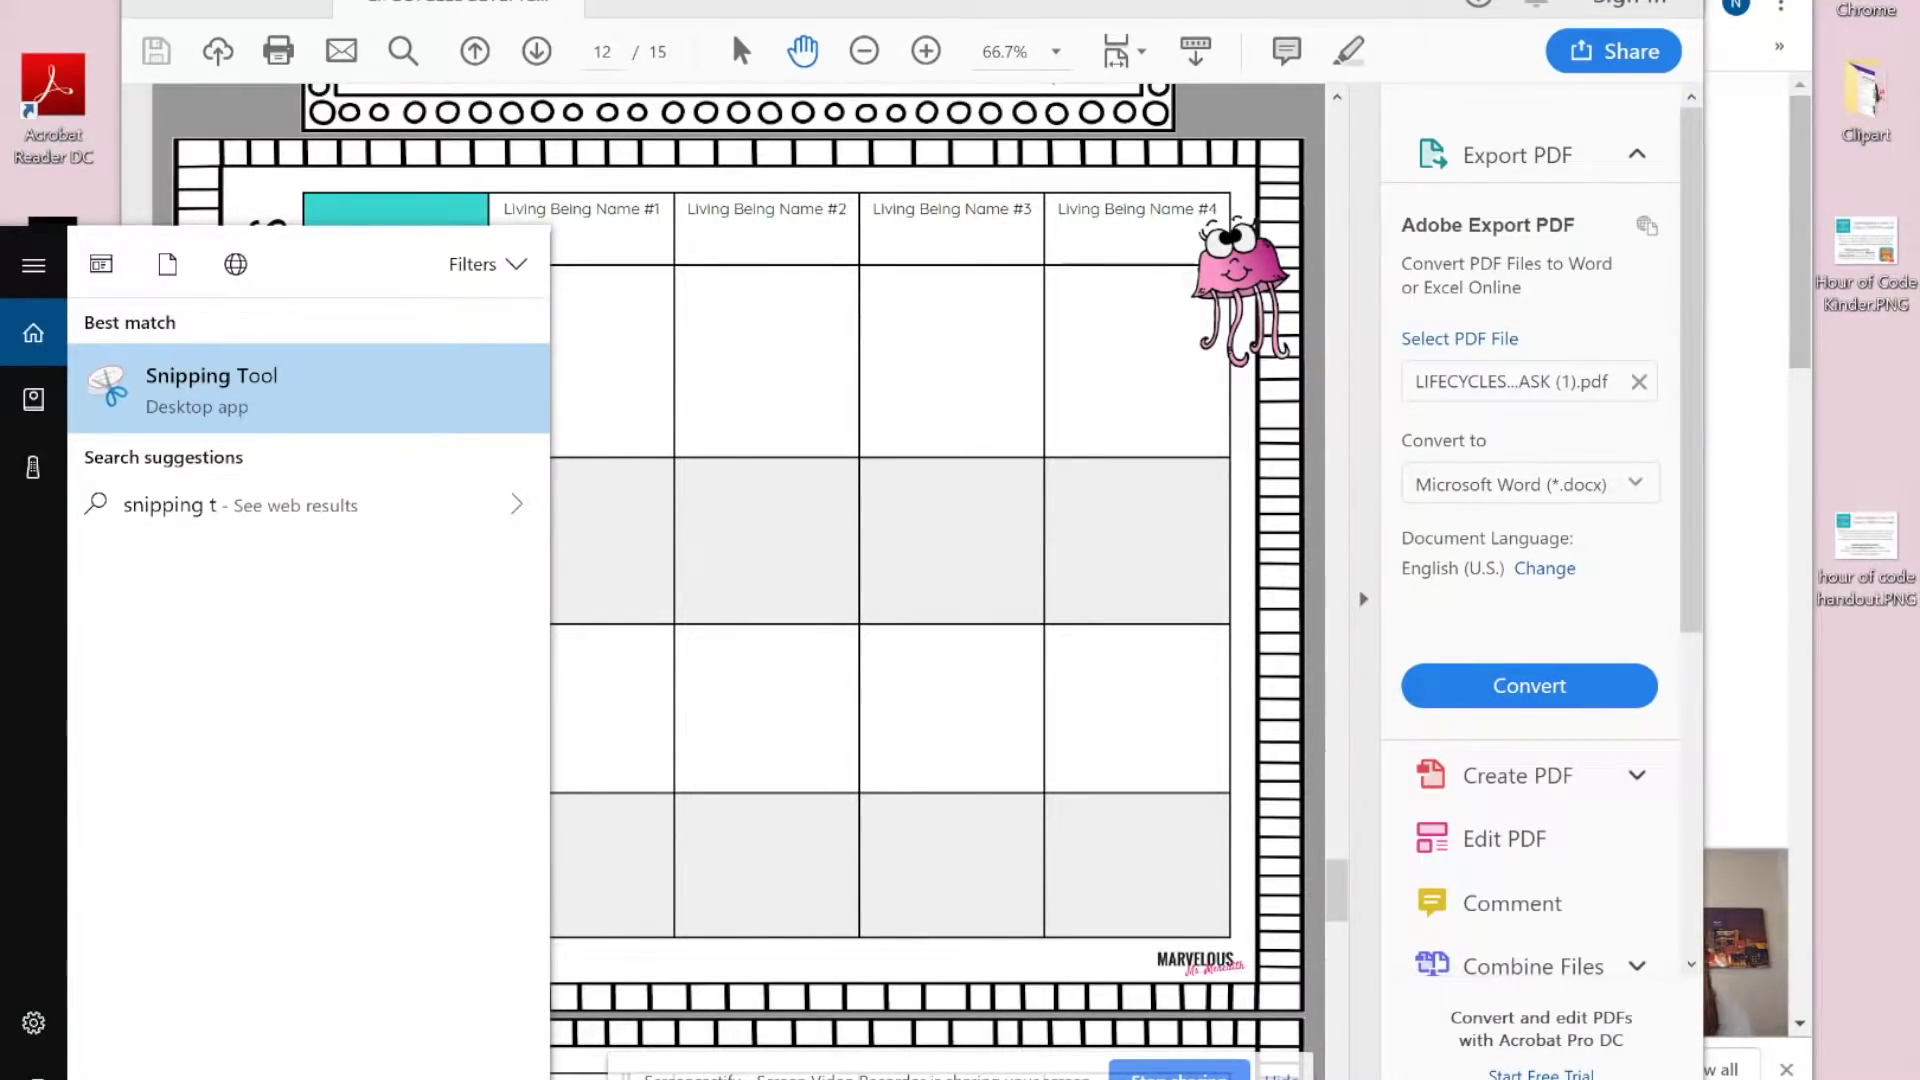
{"action": "key", "text": "Return"}
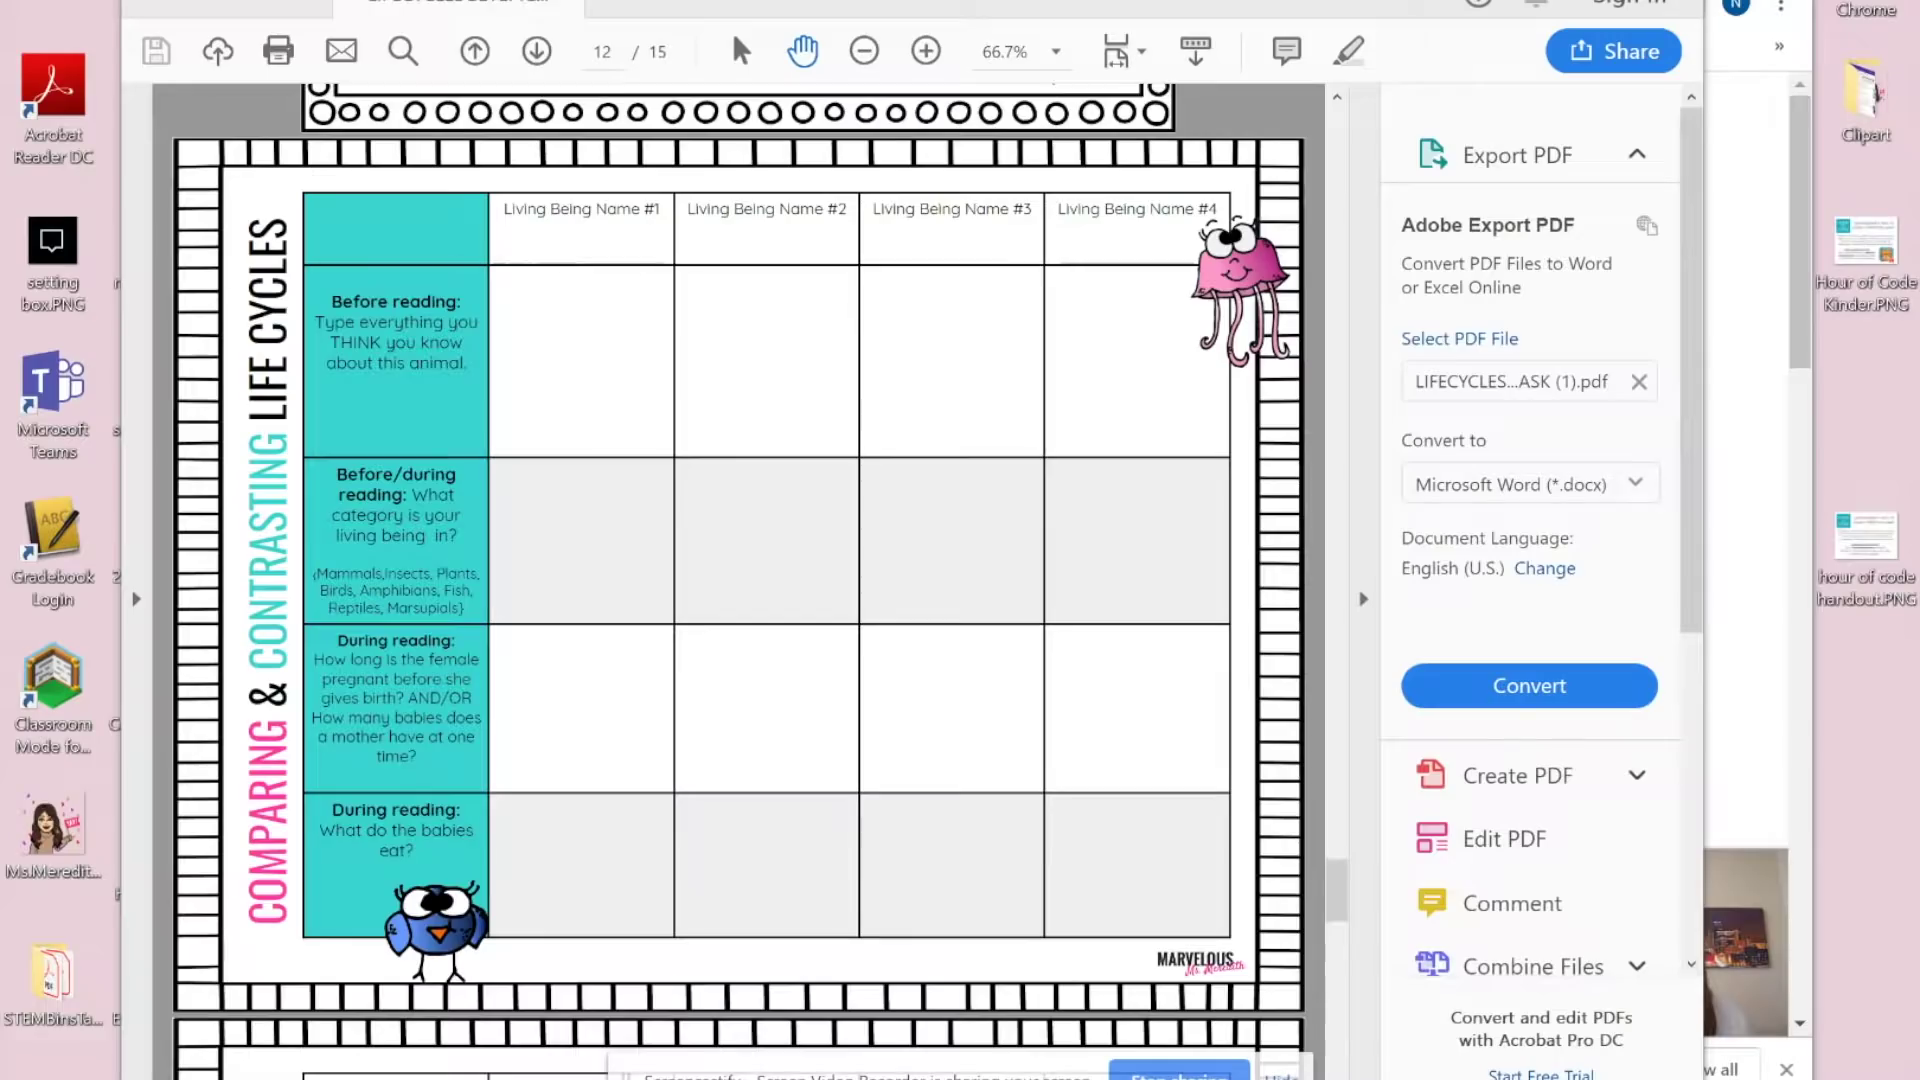
{"action": "key", "text": "ctrl+n"}
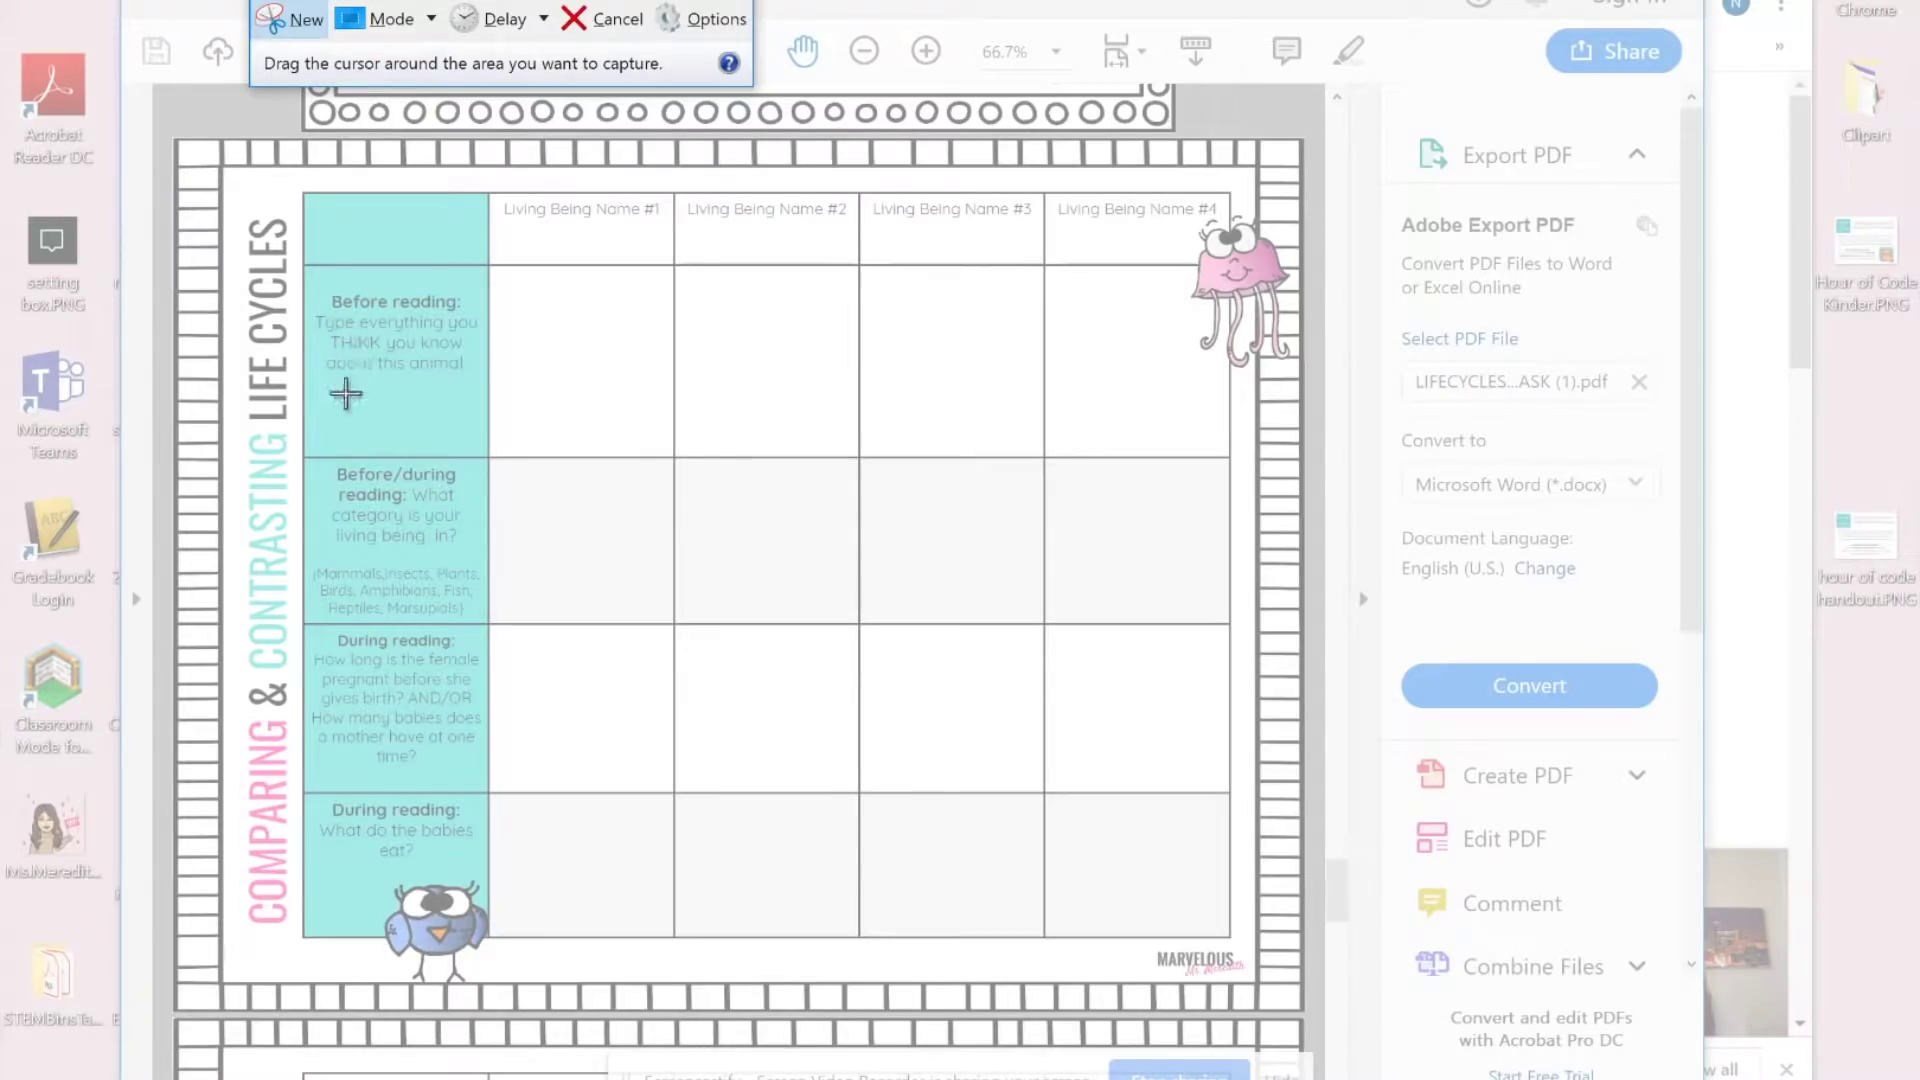
{"action": "left_click_drag", "start_coordinate": [176, 140], "coordinate": [1302, 1012]}
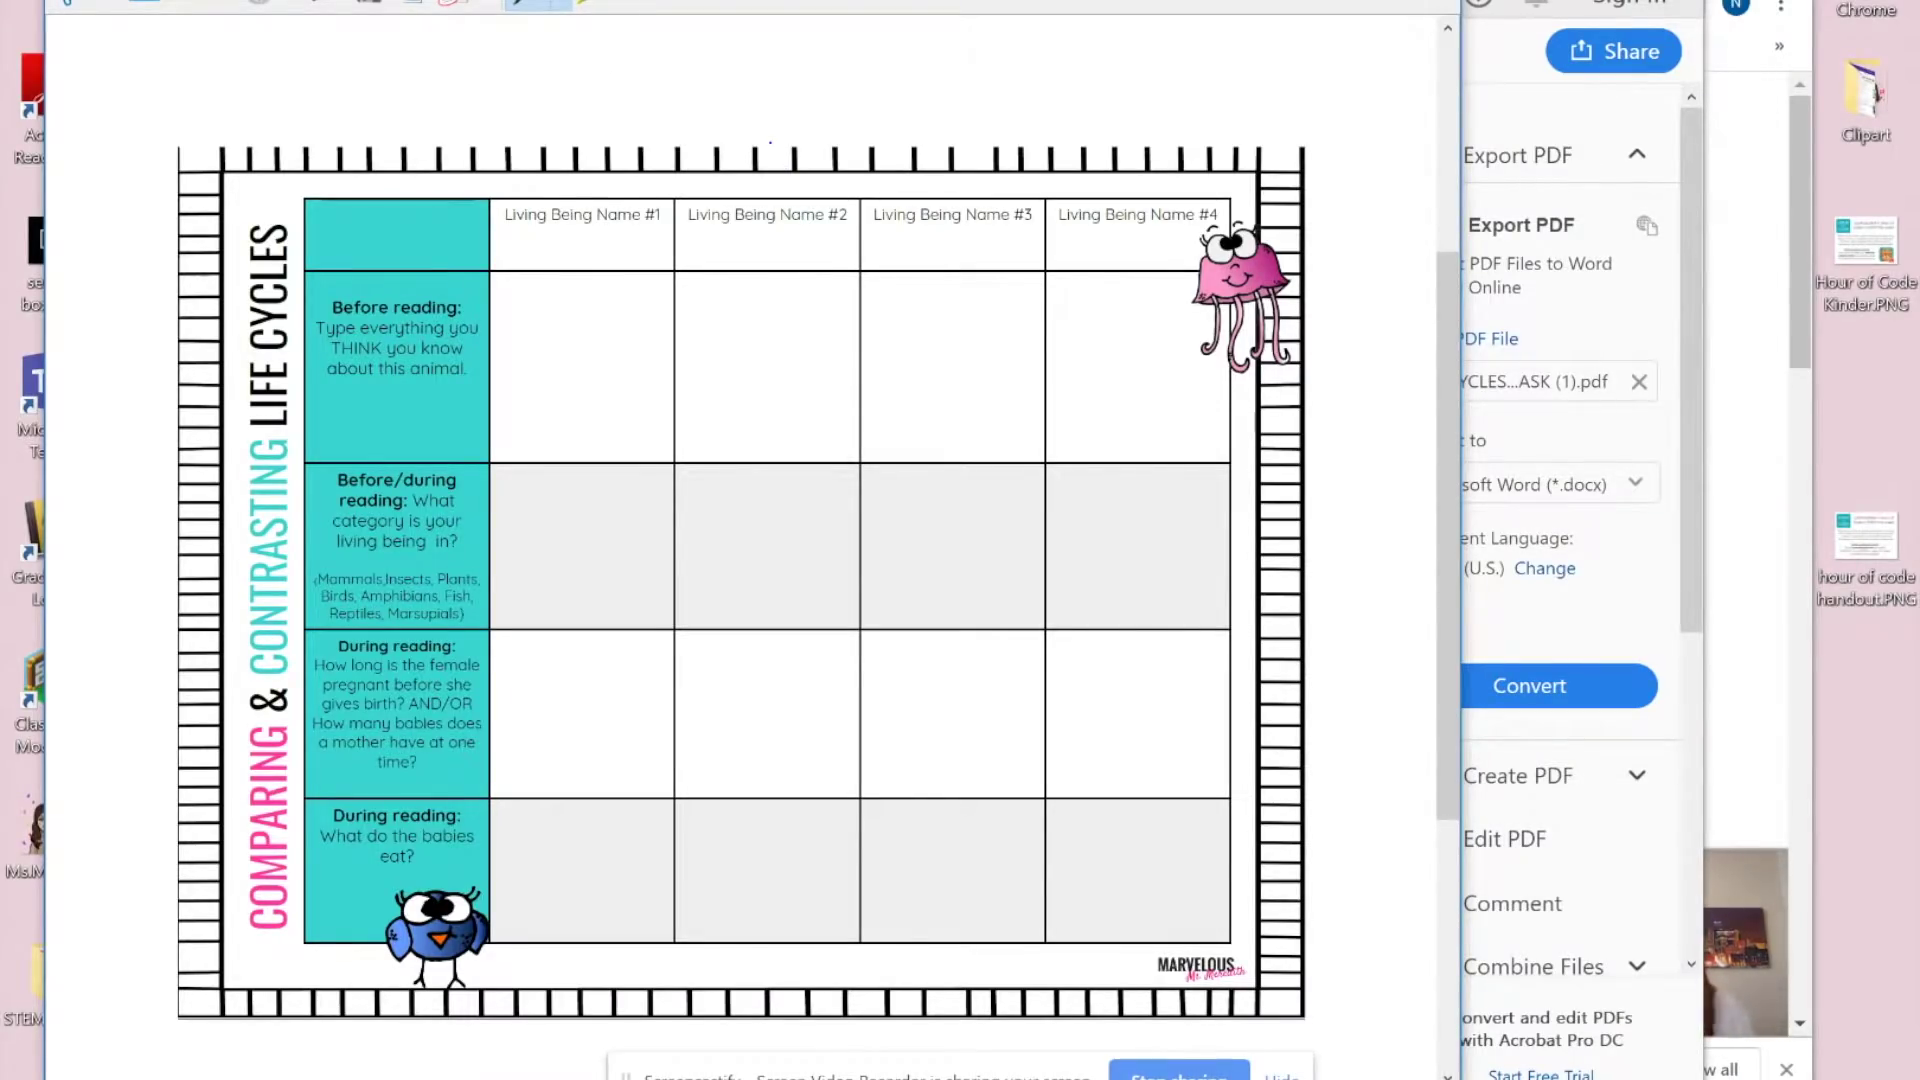
Step: Save the worksheet snip to the Desktop as a PNG named lifeycleworksheet
{"action": "key", "text": "ctrl+s"}
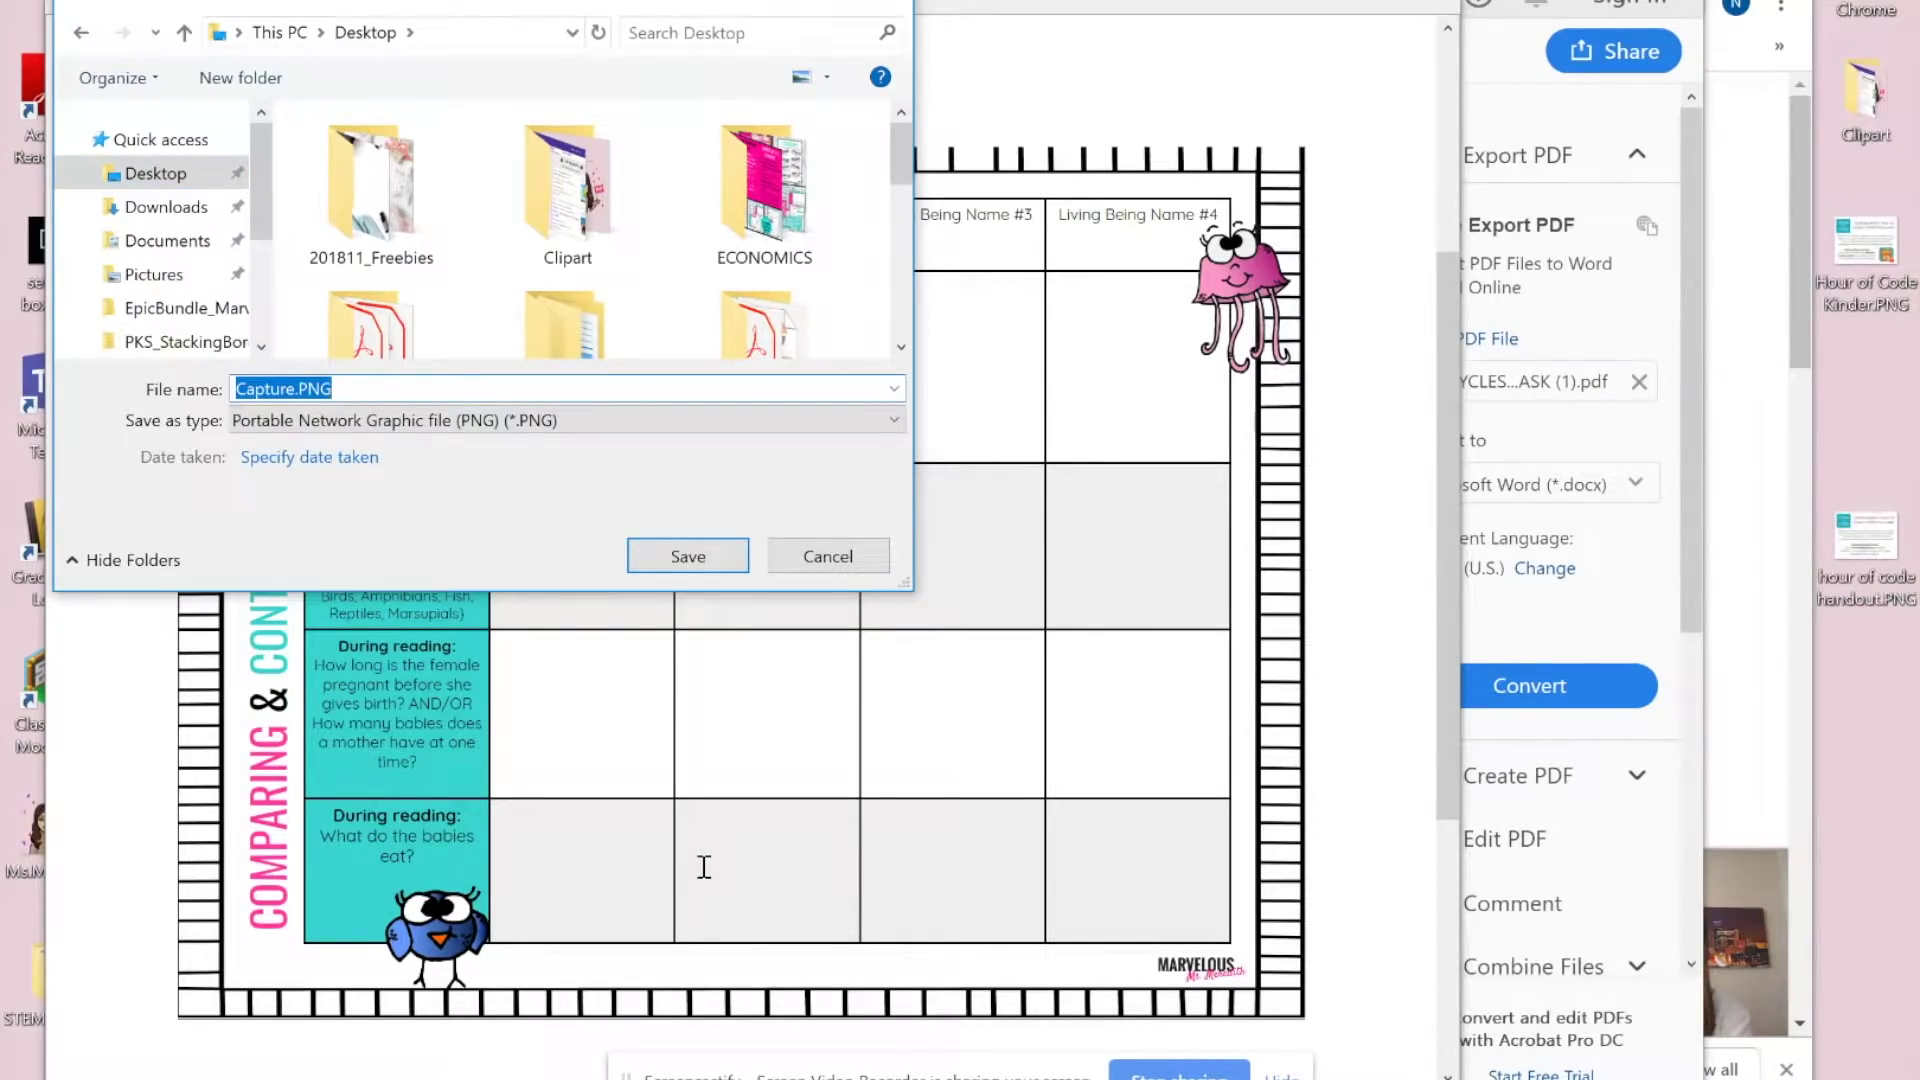
{"action": "type", "text": "lifec"}
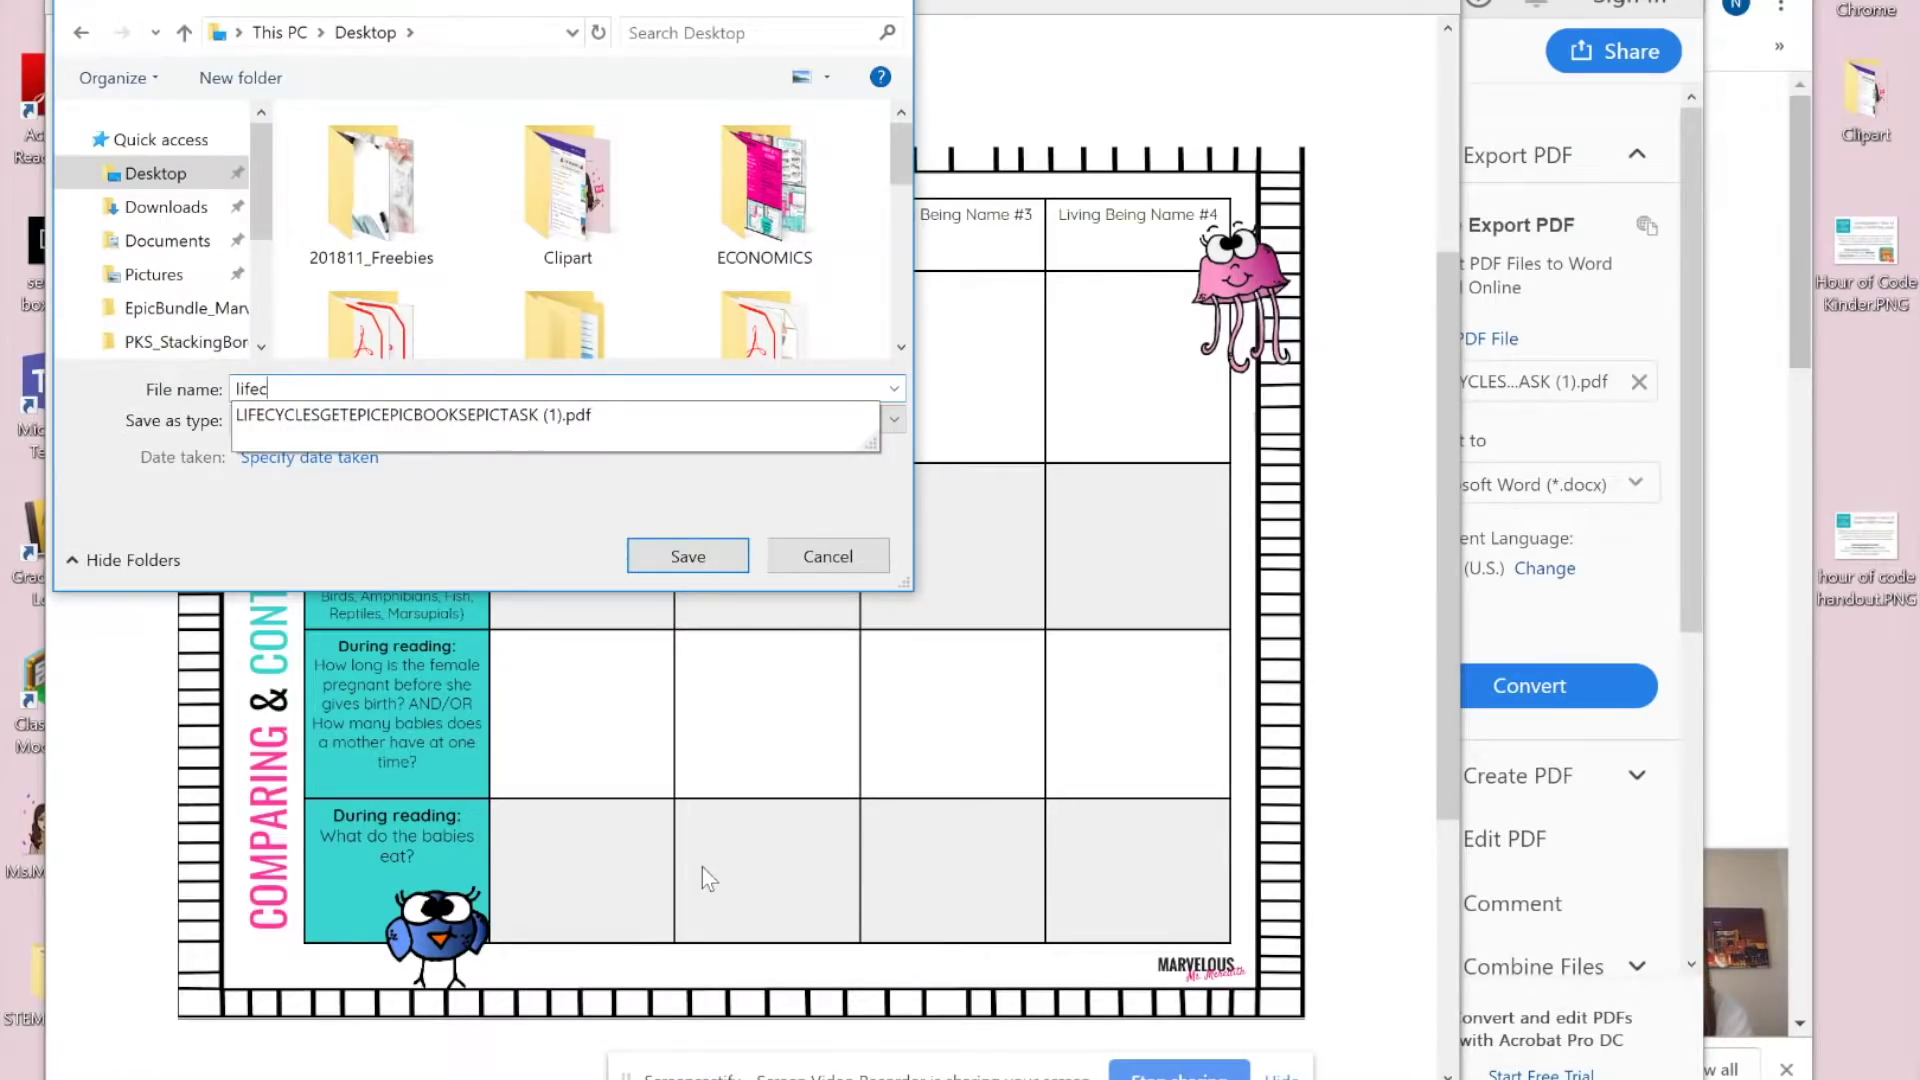
{"action": "key", "text": "BackSpace"}
{"action": "type", "text": "ycl"}
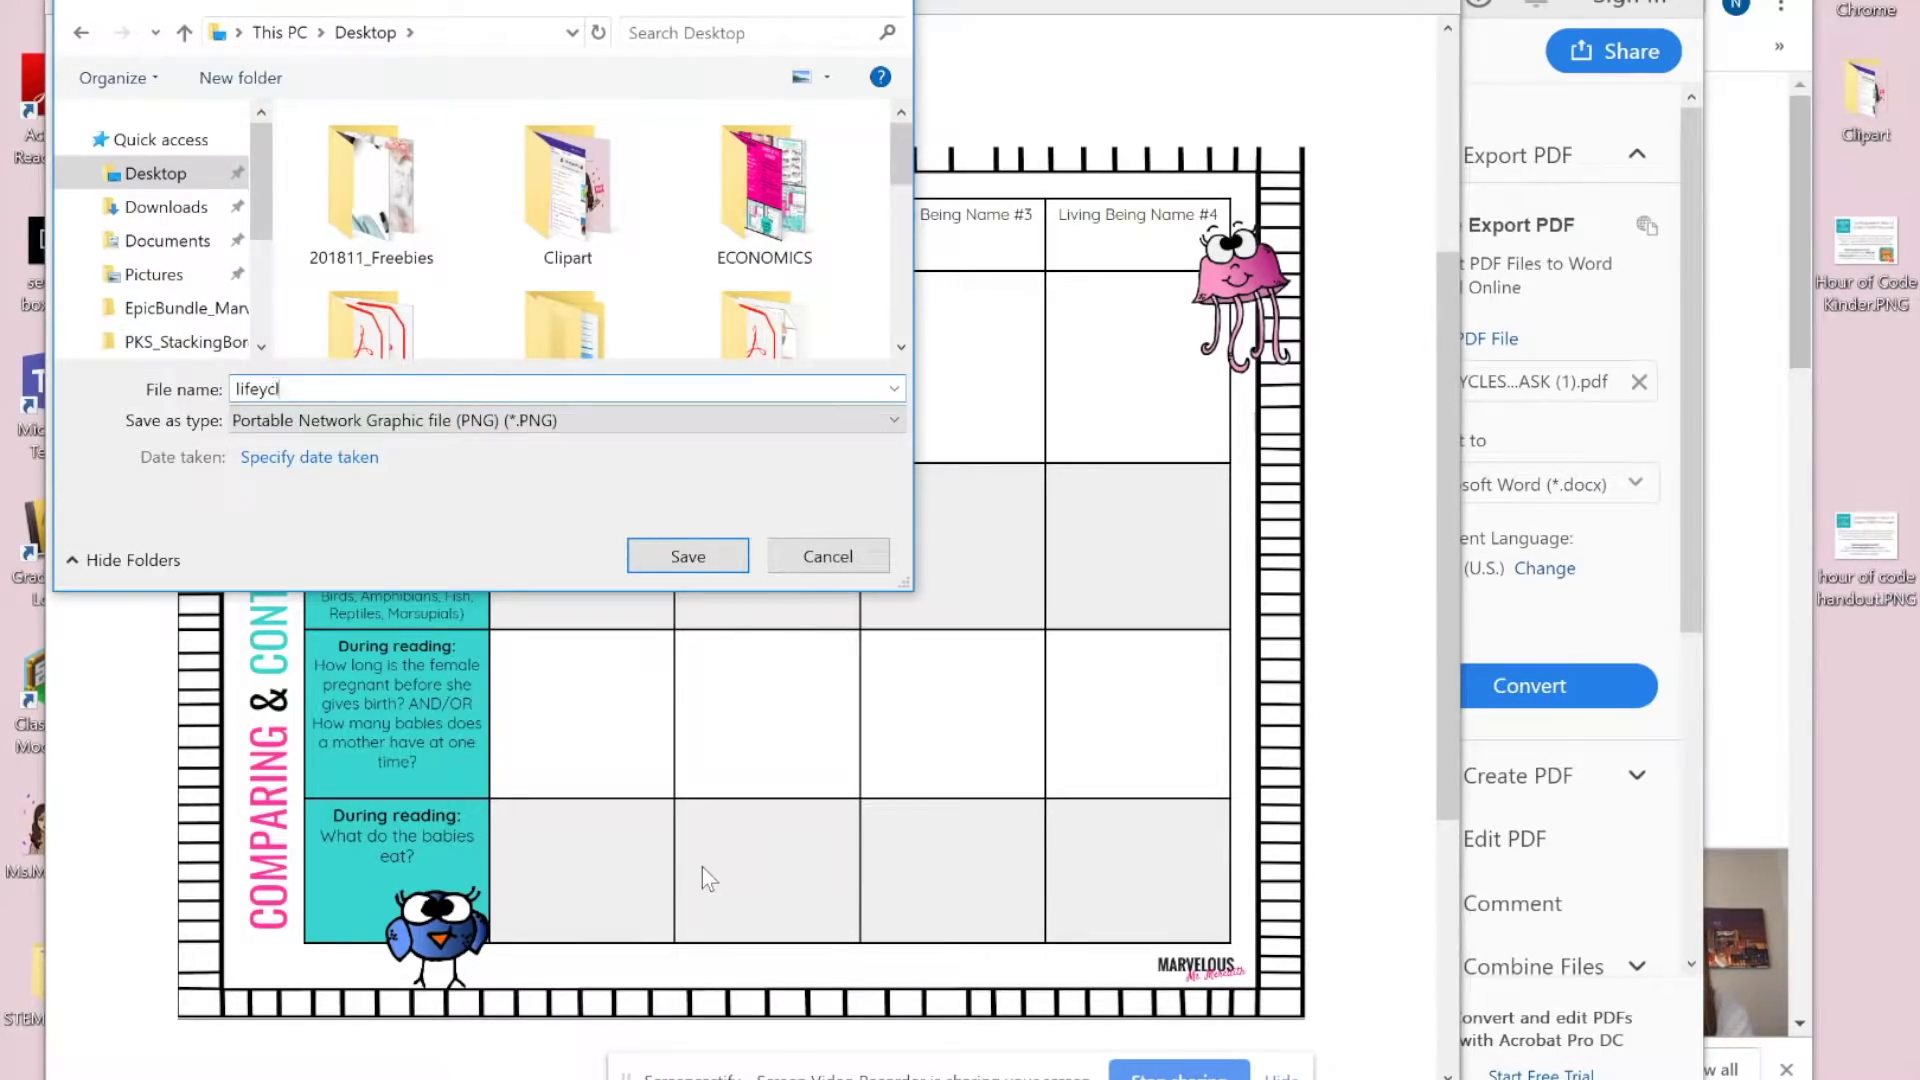
{"action": "type", "text": "eworksheet"}
{"action": "key", "text": "Return"}
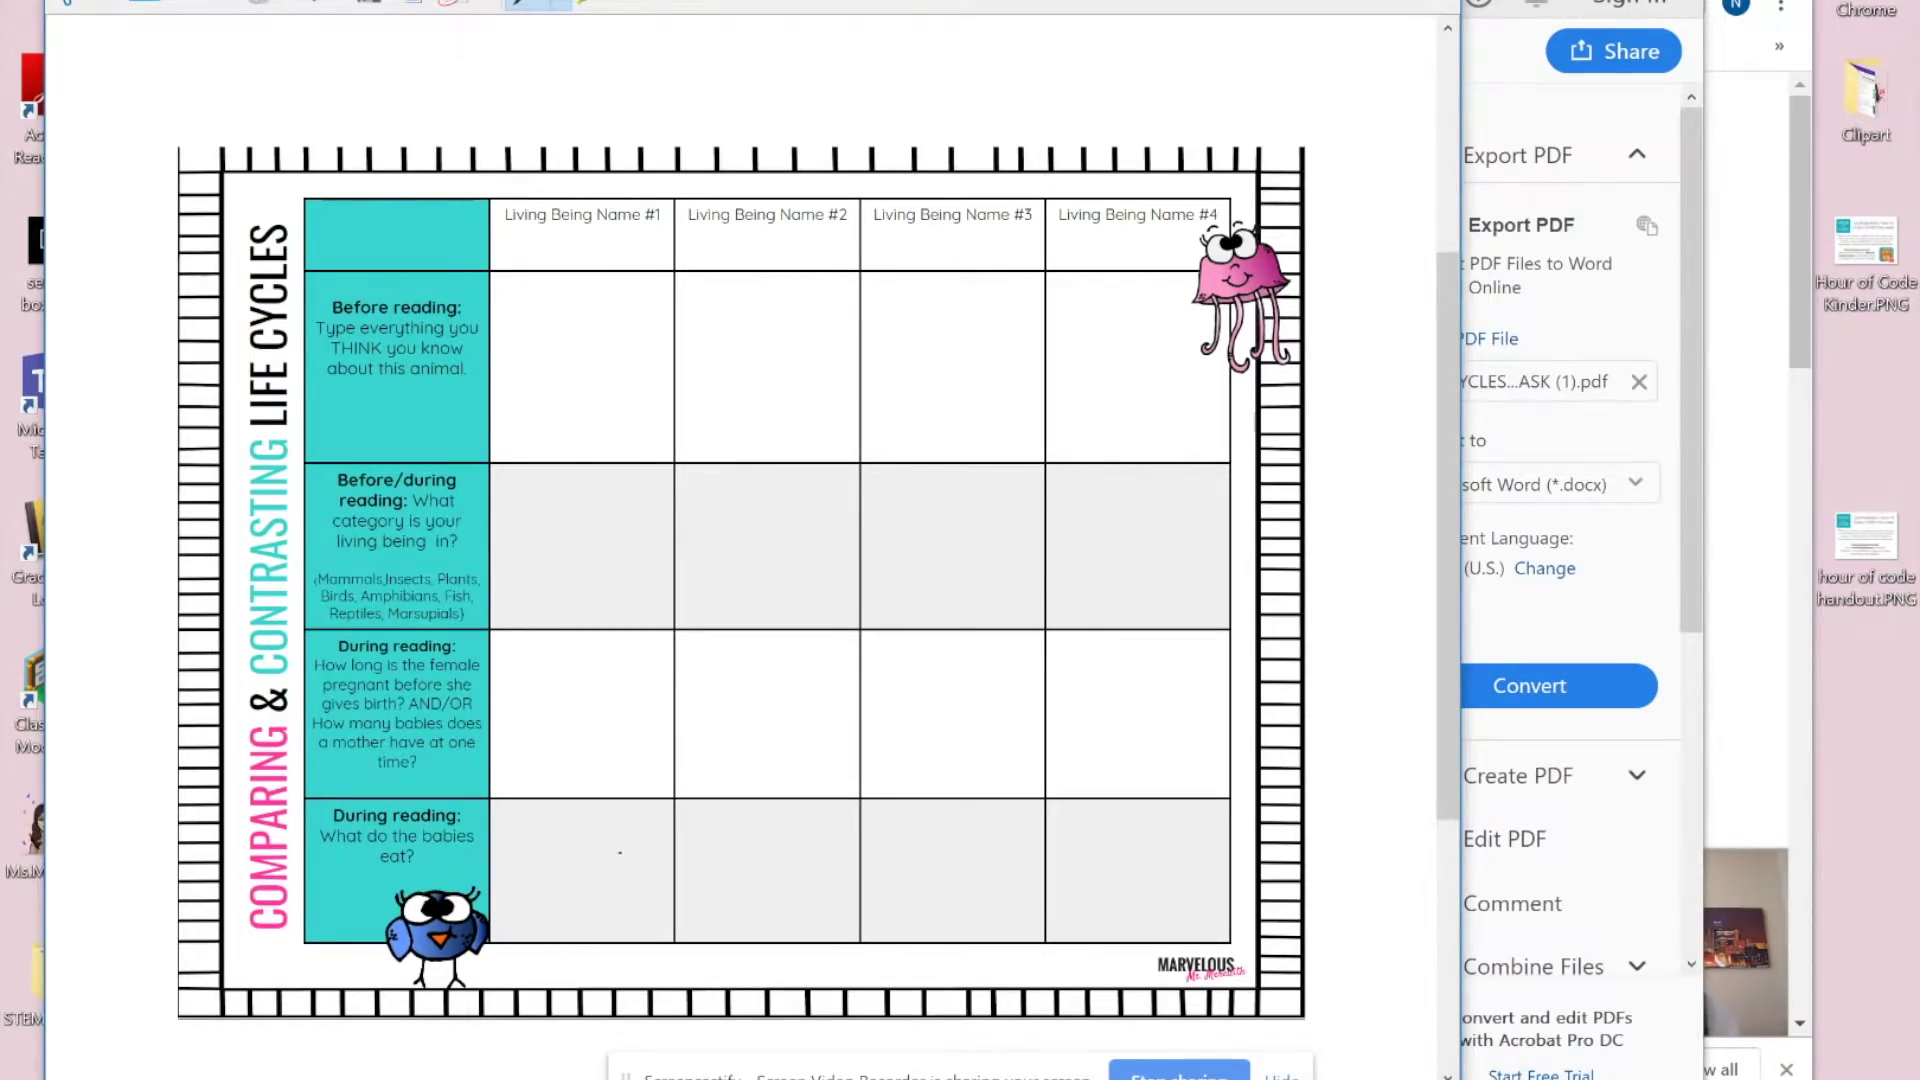
Step: Switch to the Chrome browser window and go to My Drive in Google Drive
{"action": "left_click", "coordinate": [930, 1079]}
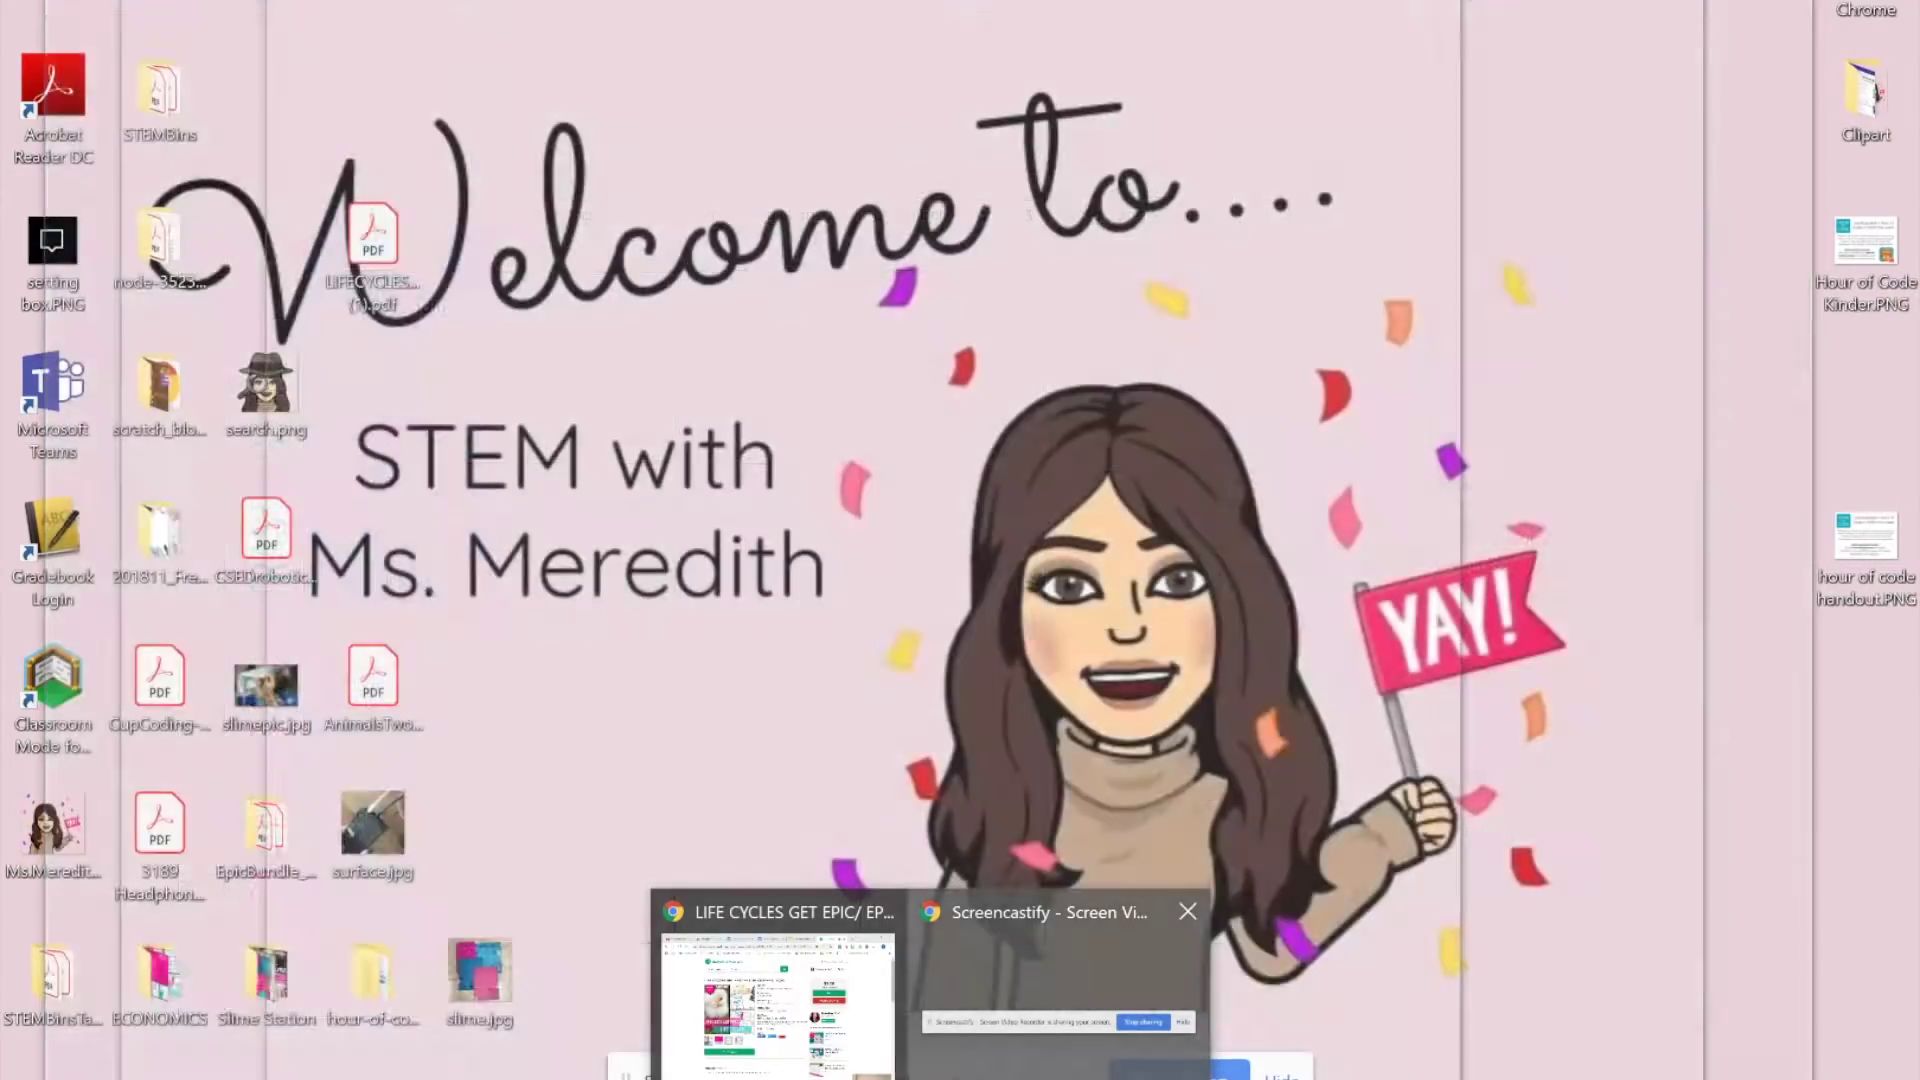
{"action": "left_click", "coordinate": [1058, 1010]}
{"action": "mouse_move", "coordinate": [932, 1078]}
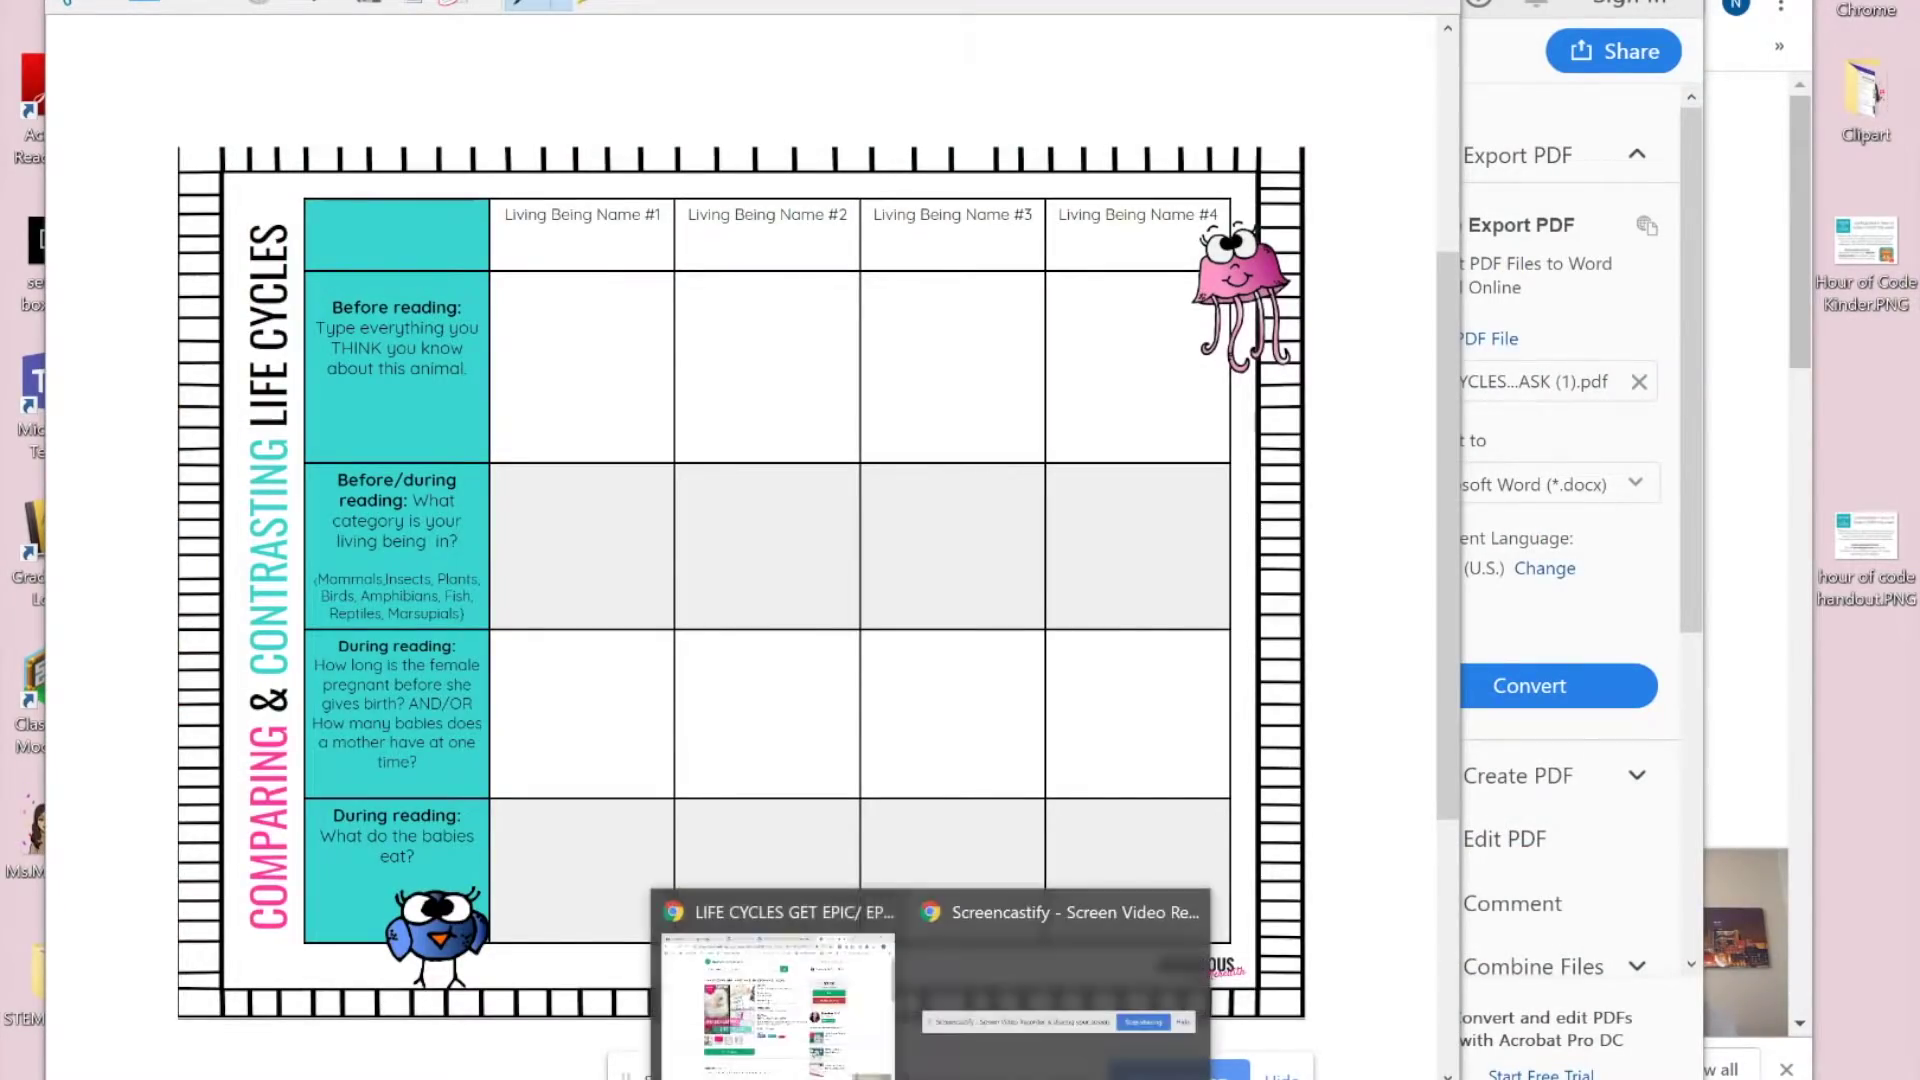
{"action": "left_click", "coordinate": [771, 990]}
{"action": "left_click", "coordinate": [1040, 2]}
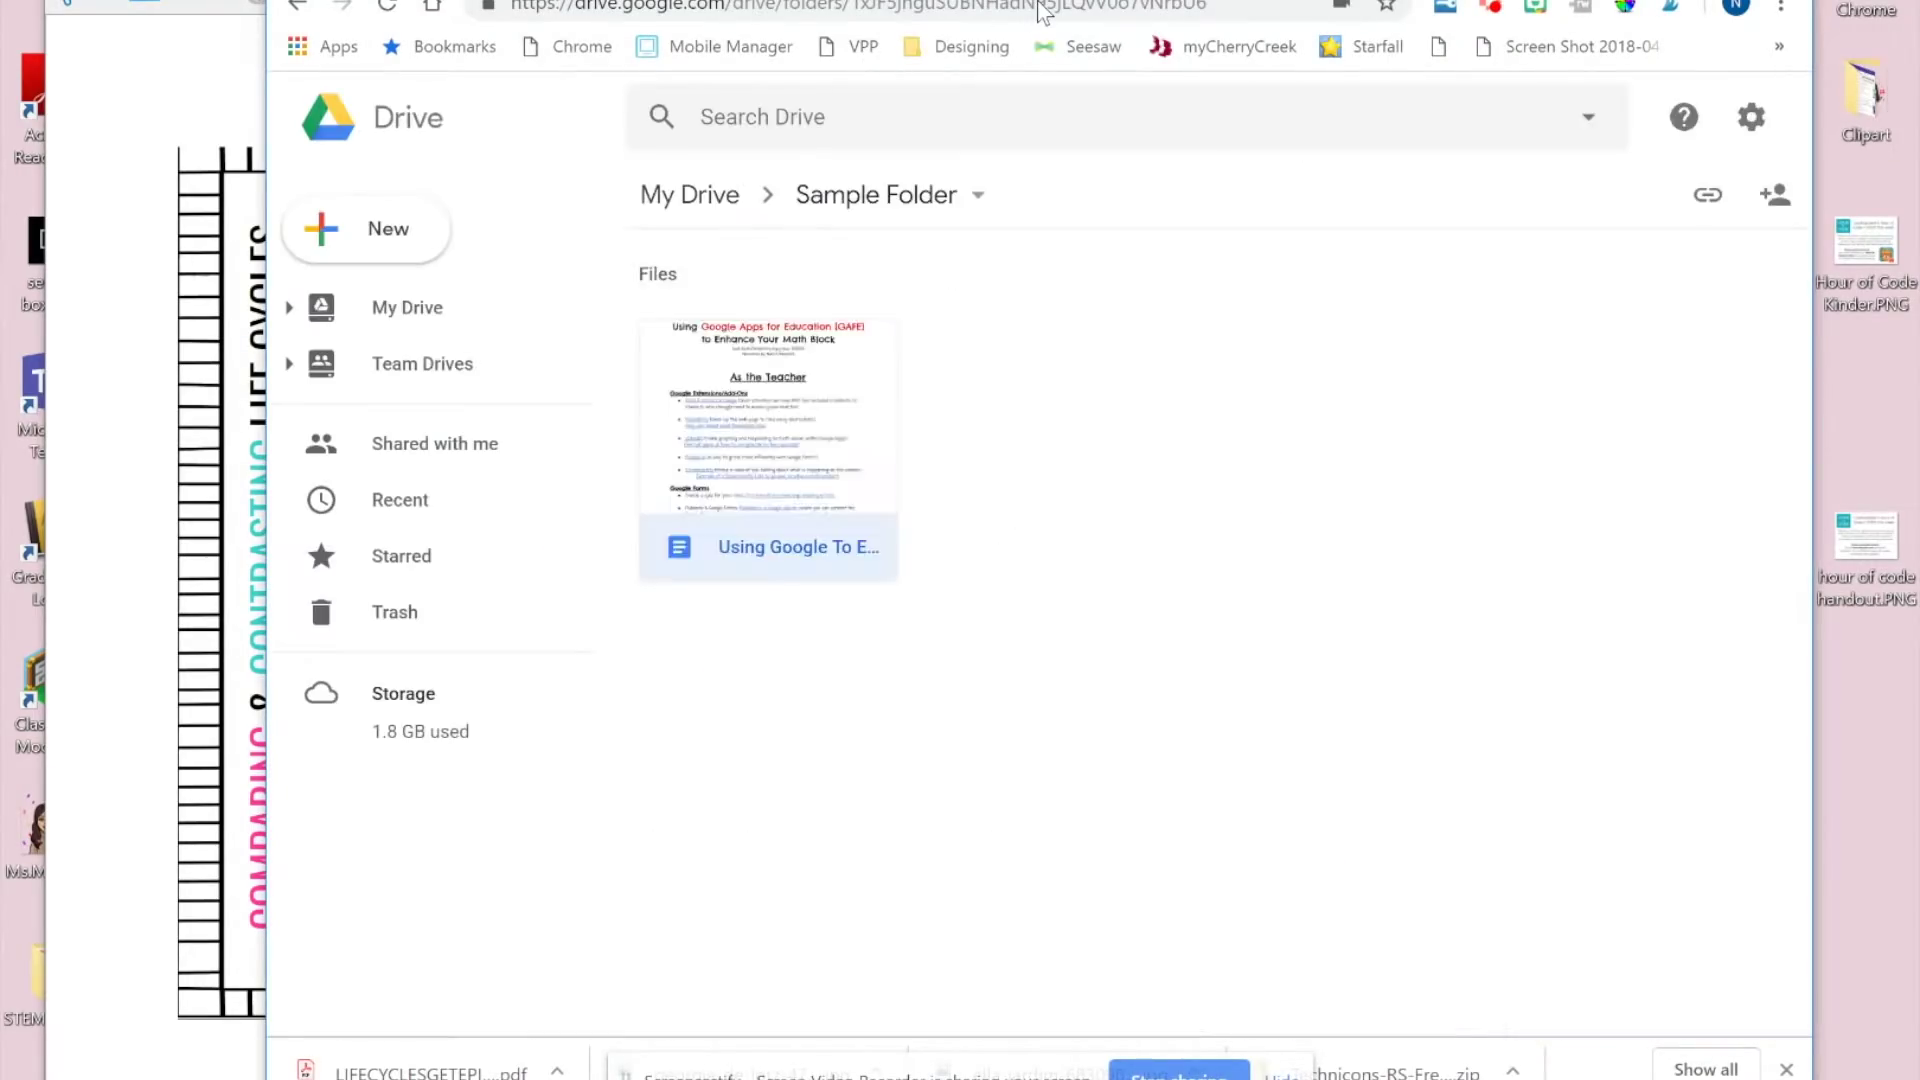
{"action": "left_click", "coordinate": [420, 307]}
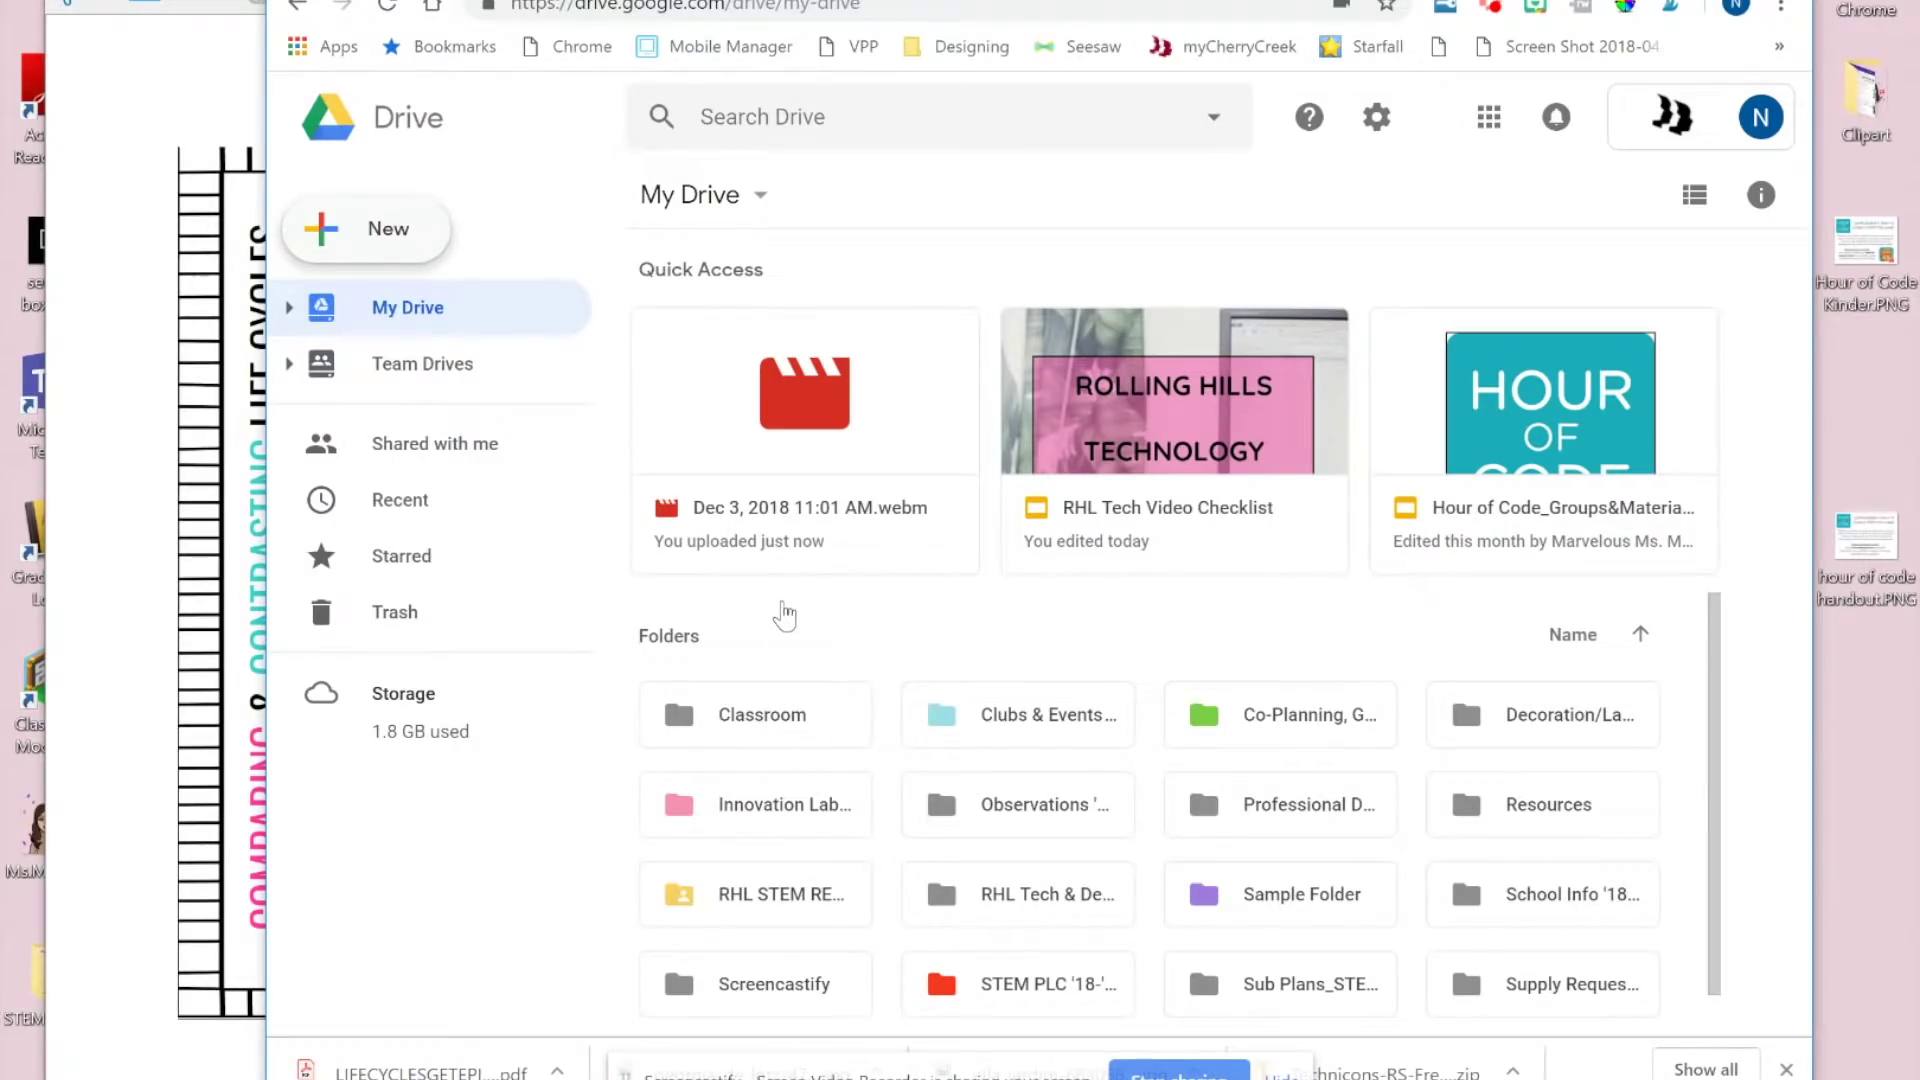
Step: Create a new blank Google Slides presentation from My Drive and dismiss the theme choices
{"action": "left_click", "coordinate": [366, 229]}
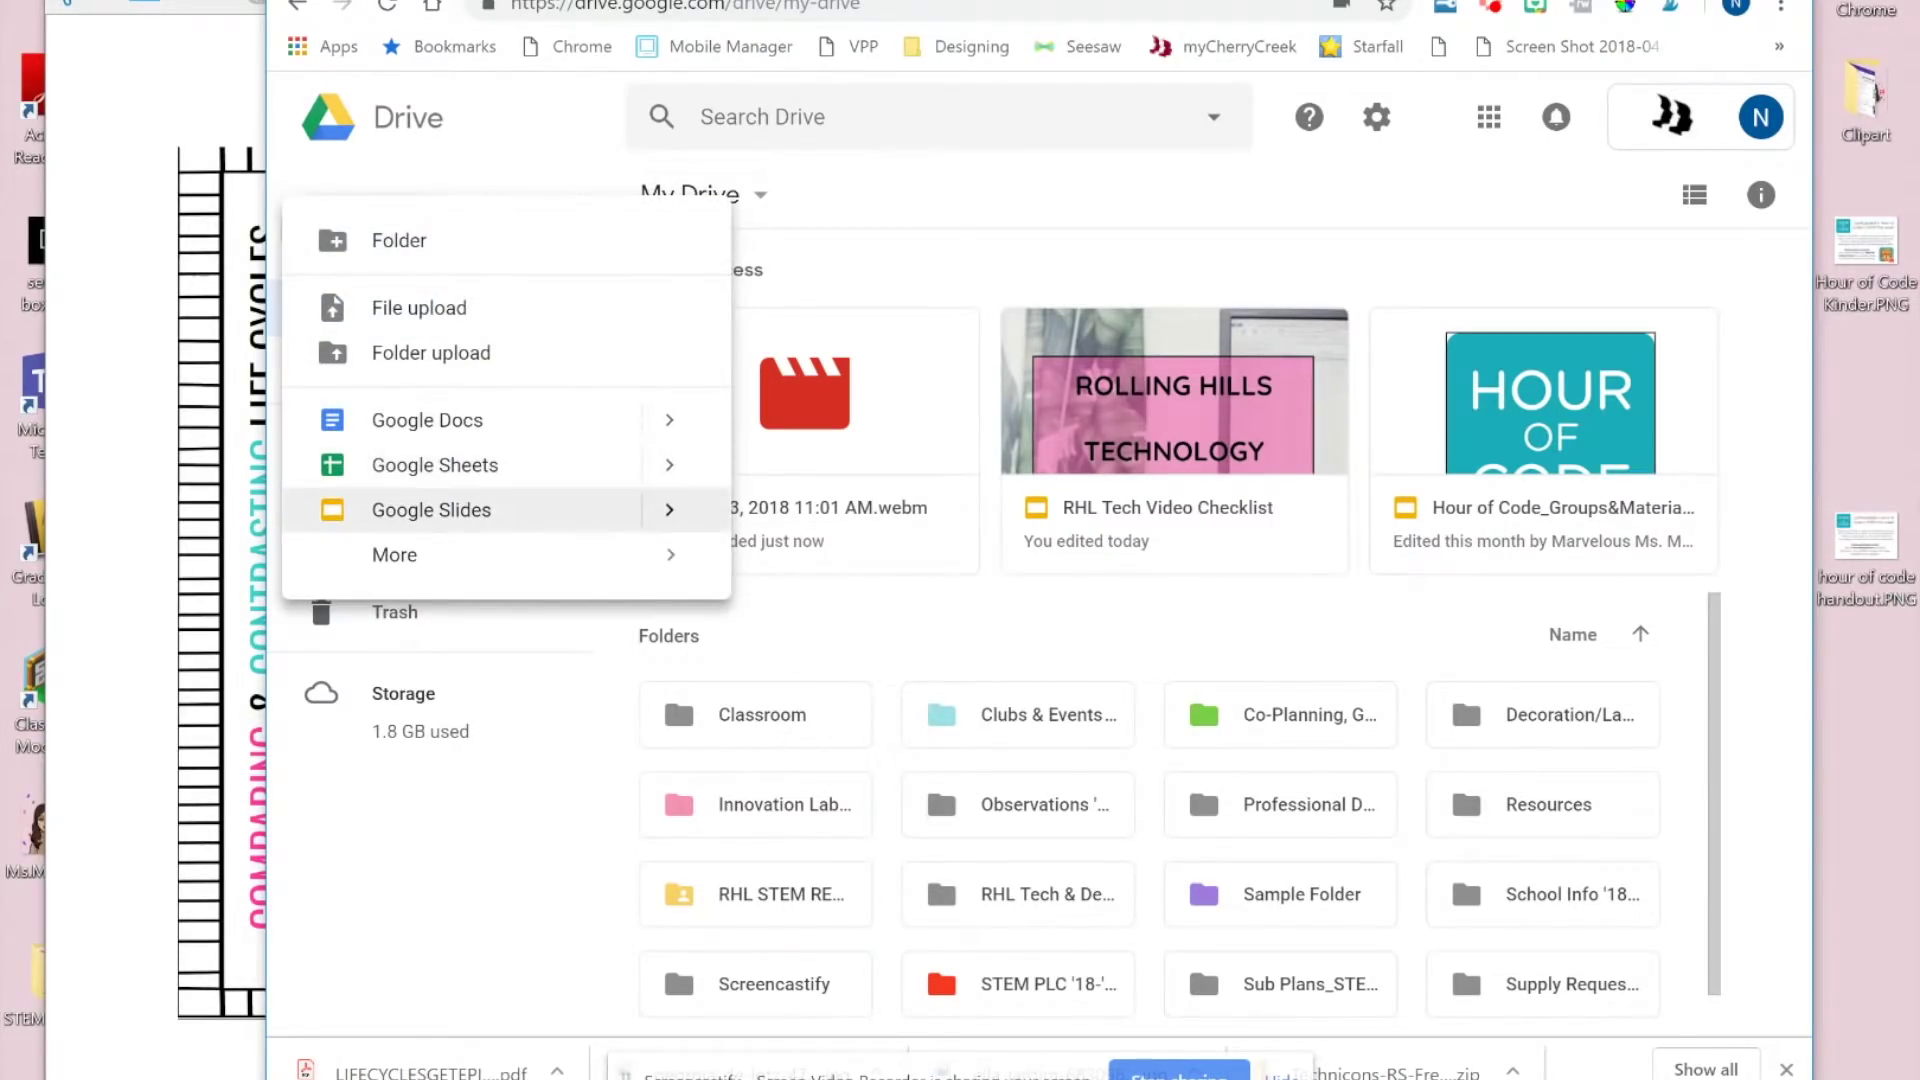
{"action": "key", "text": "Up"}
{"action": "key", "text": "Up"}
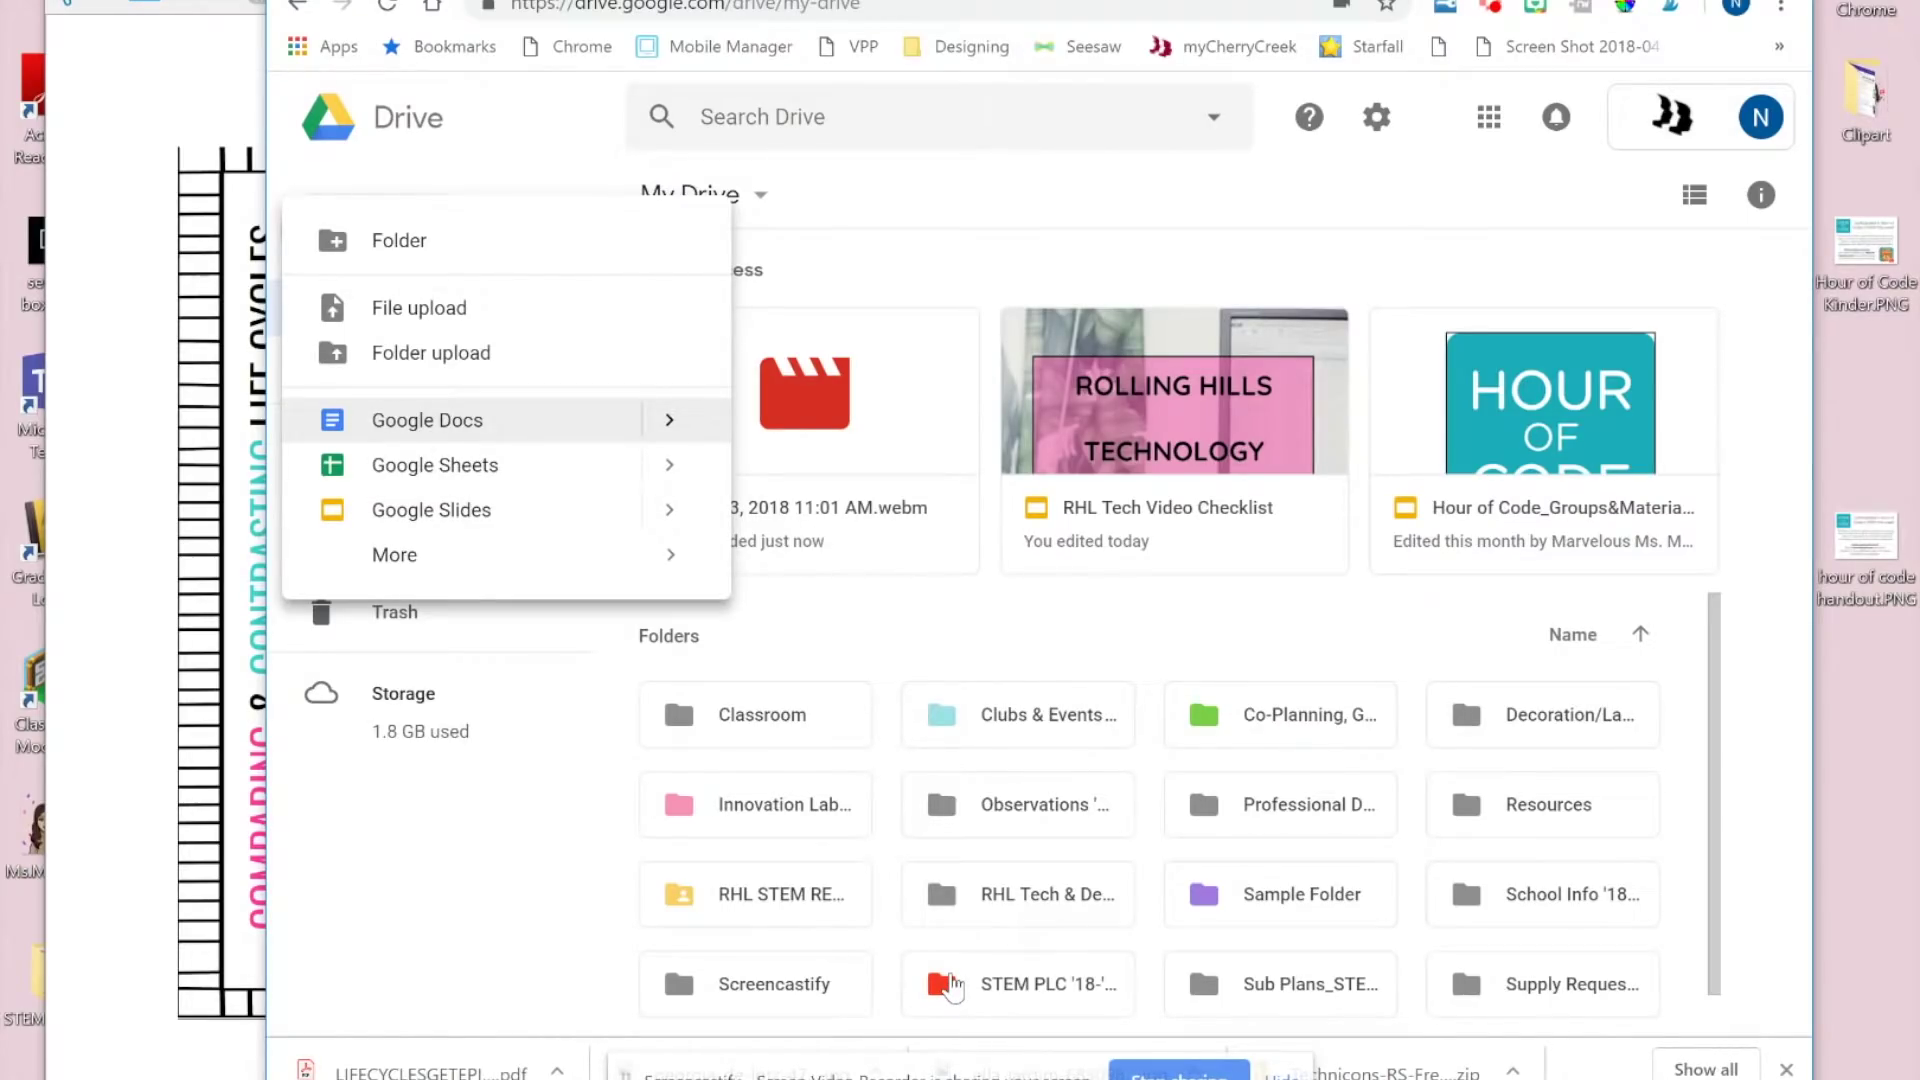
{"action": "key", "text": "Down"}
{"action": "key", "text": "Down"}
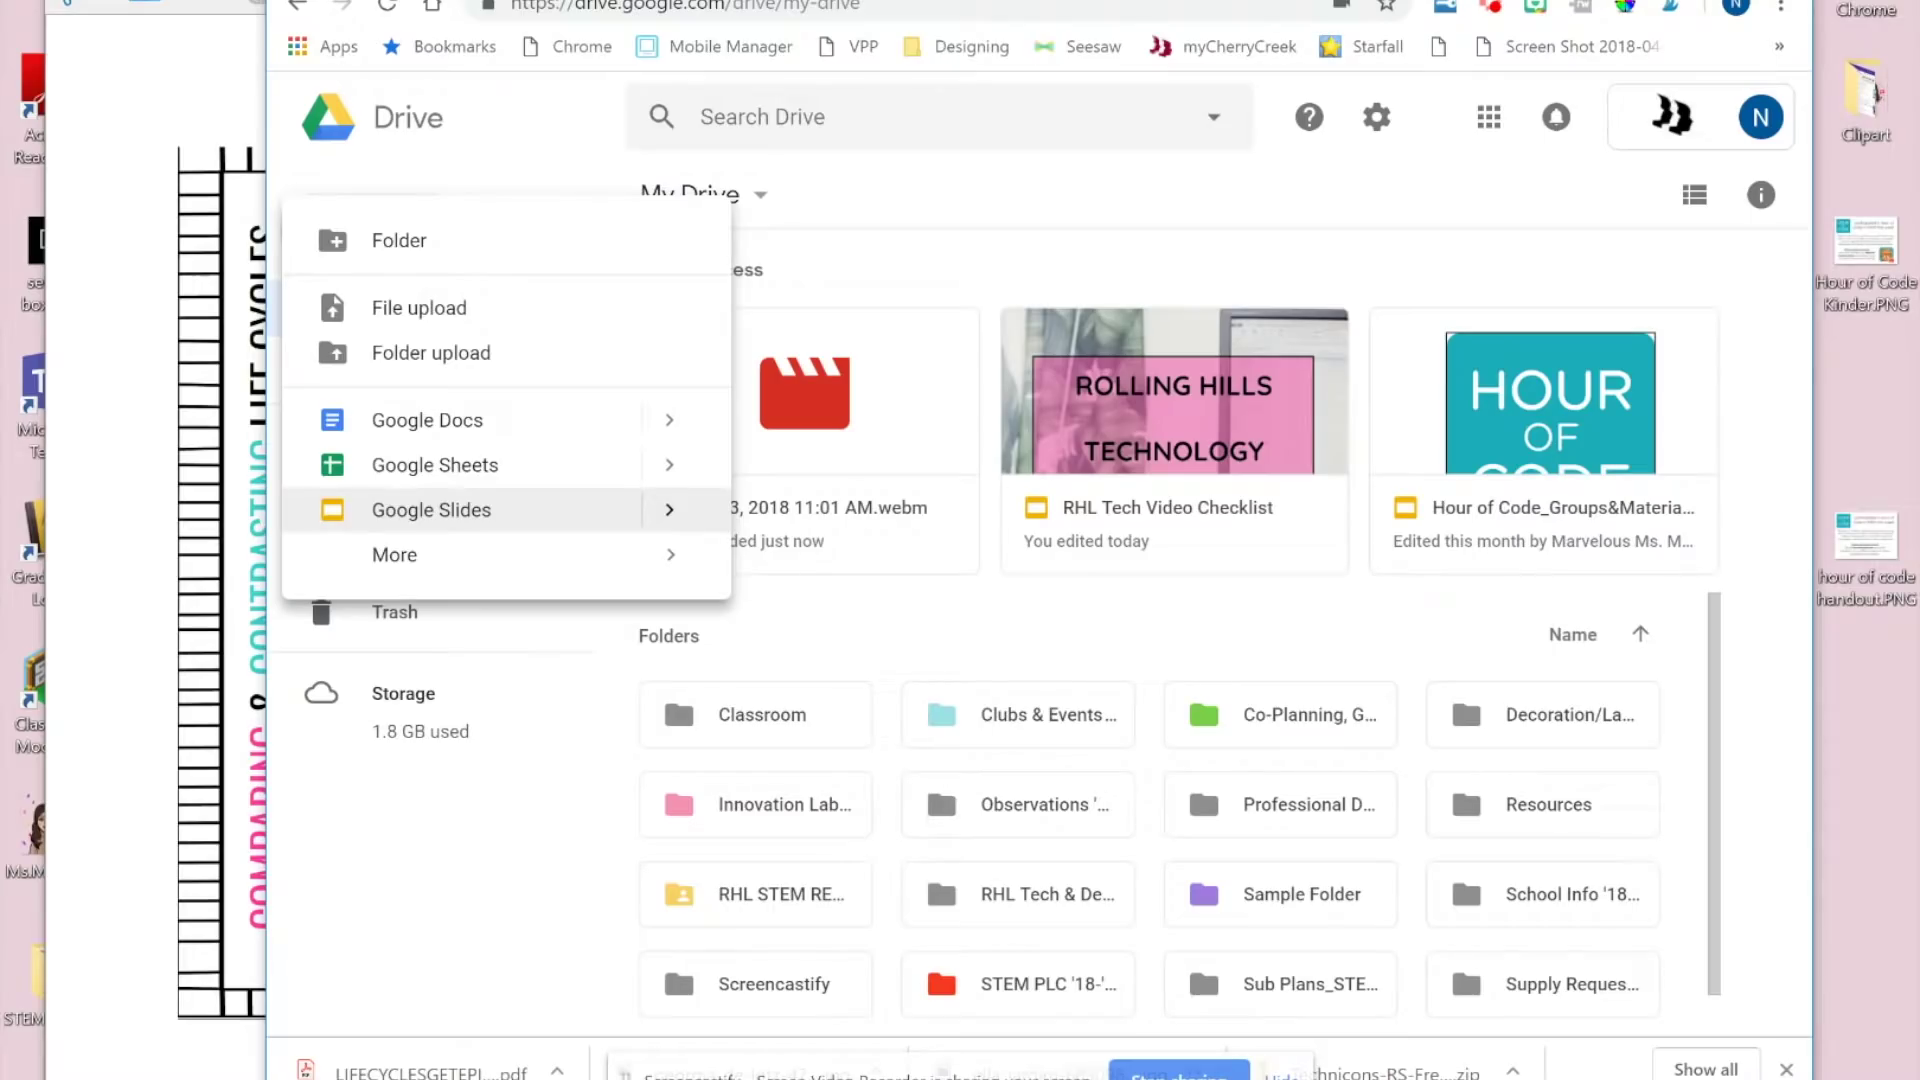
{"action": "left_click", "coordinate": [431, 510]}
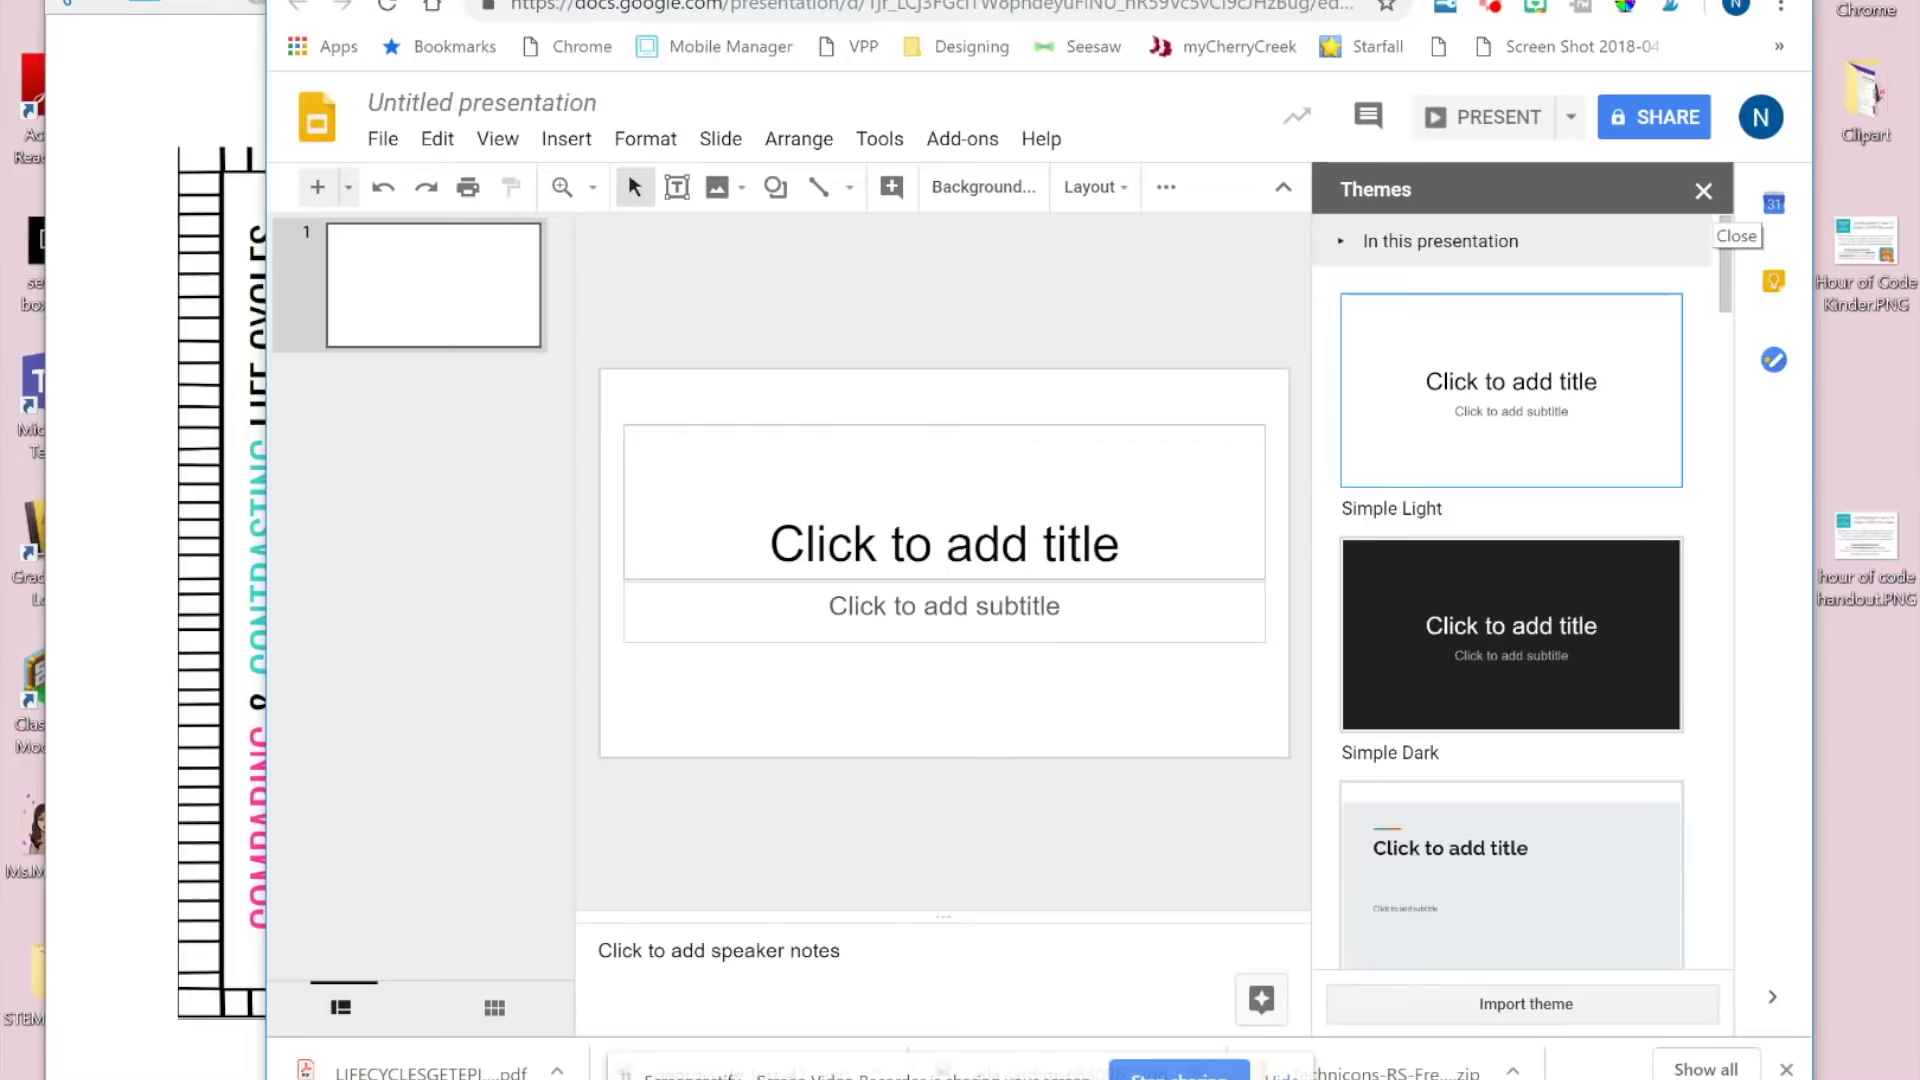
{"action": "left_click", "coordinate": [1703, 190]}
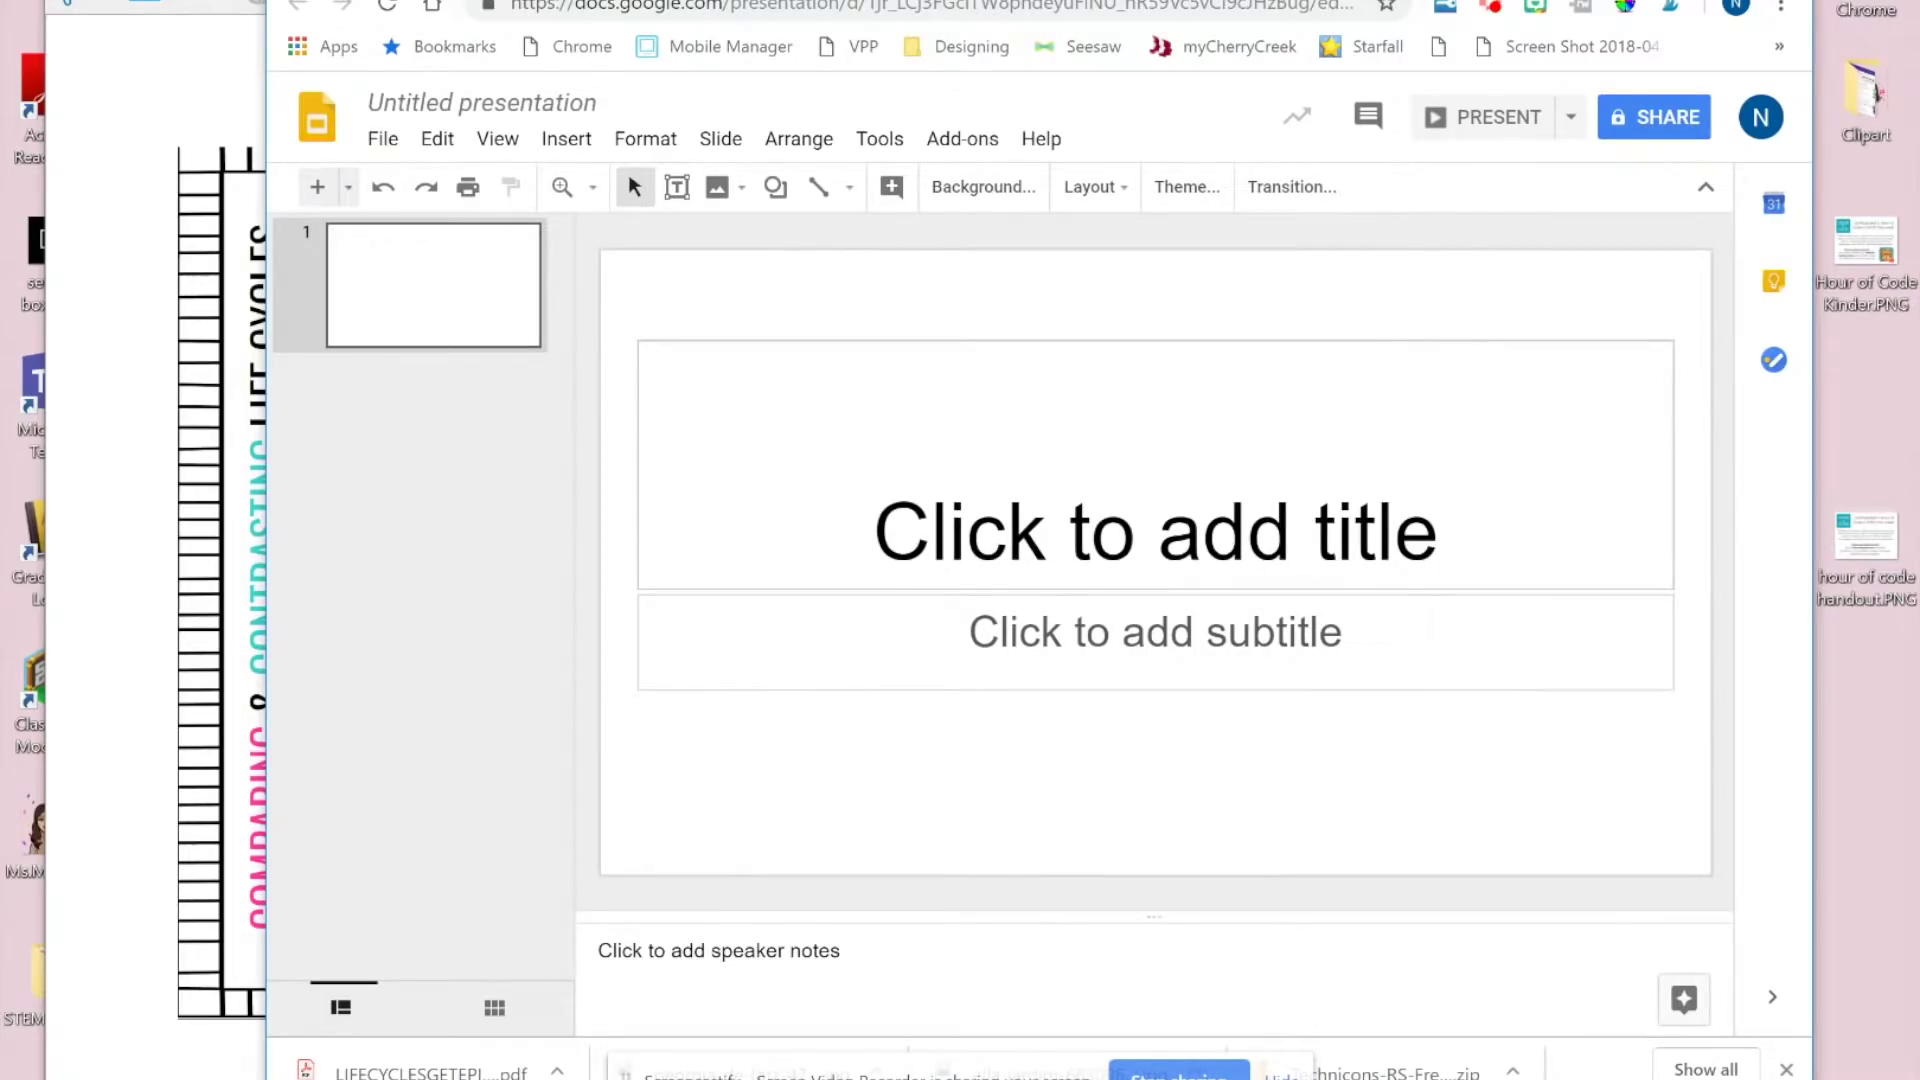
Step: Delete the title and subtitle placeholders from the first slide and name the presentation deltemewk
{"action": "left_click", "coordinate": [1230, 588]}
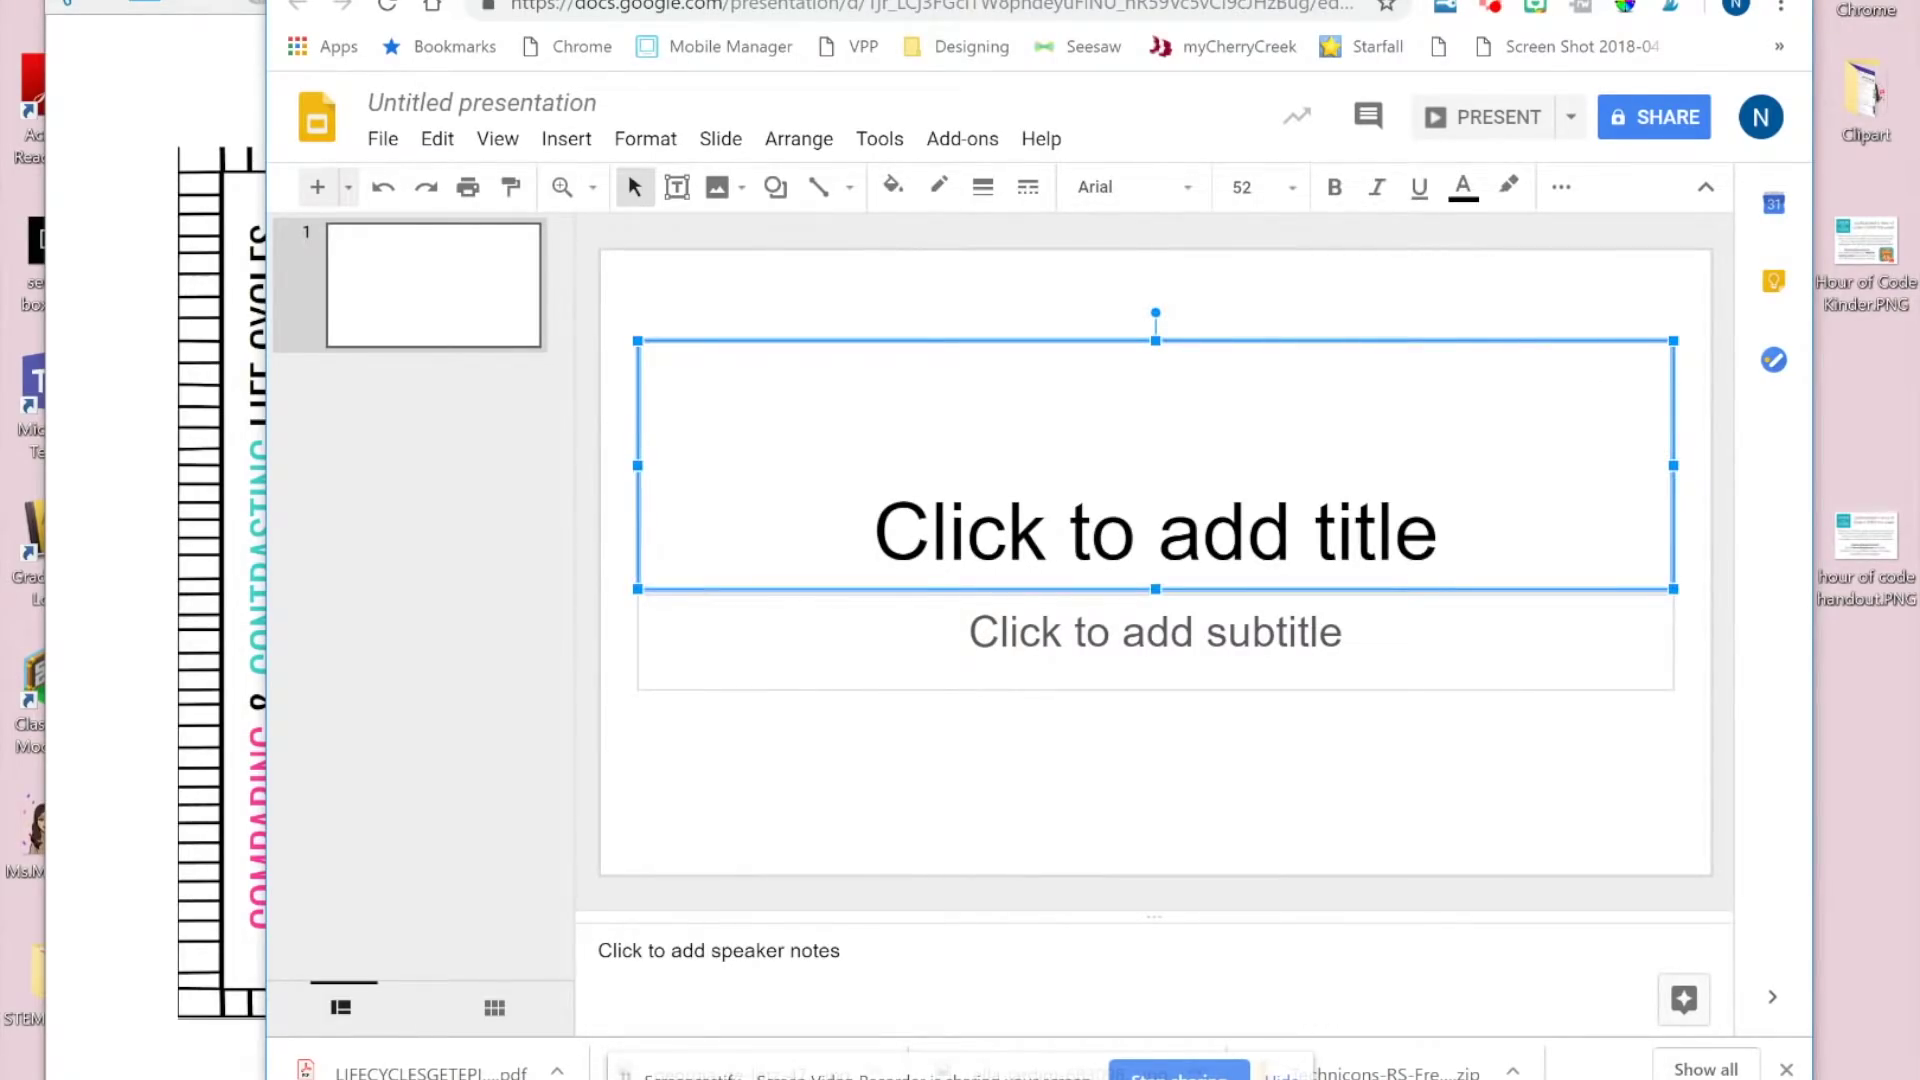
{"action": "key", "text": "Delete"}
{"action": "left_click", "coordinate": [1200, 596]}
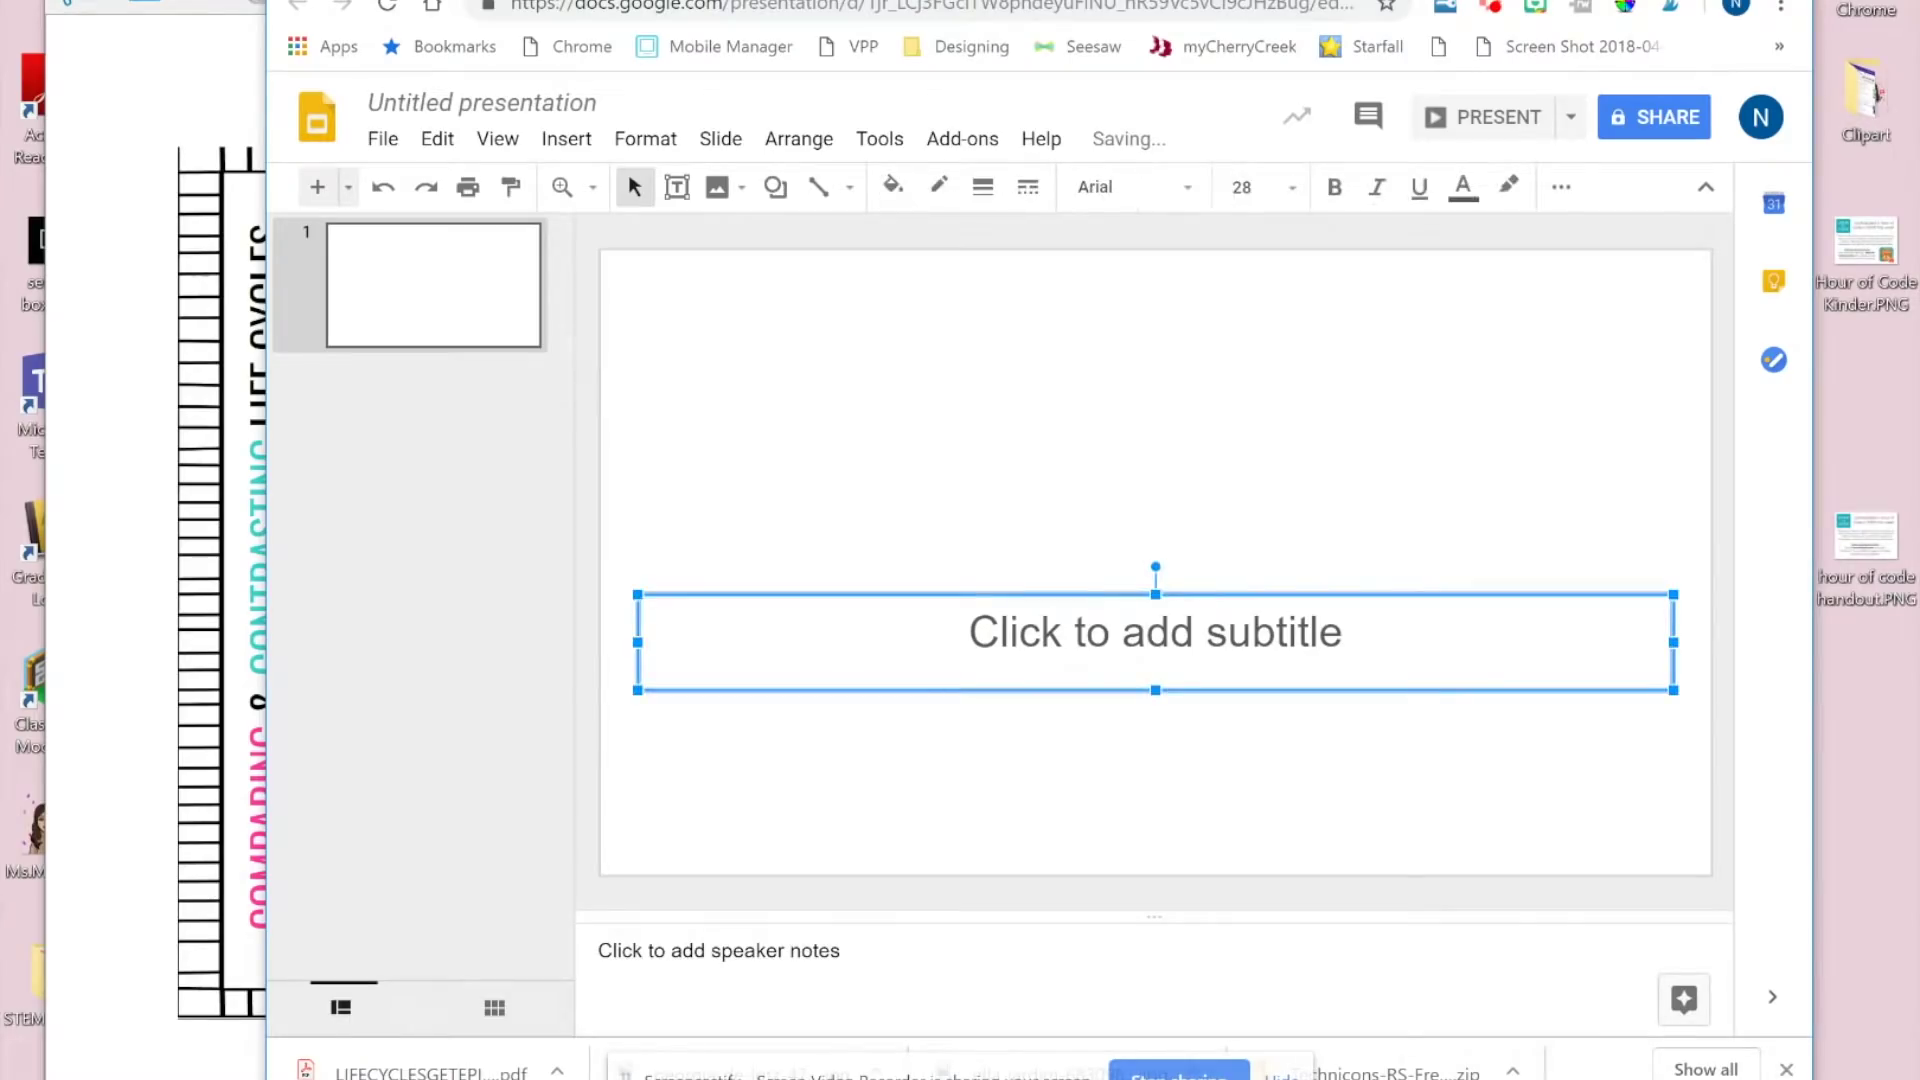
{"action": "key", "text": "Delete"}
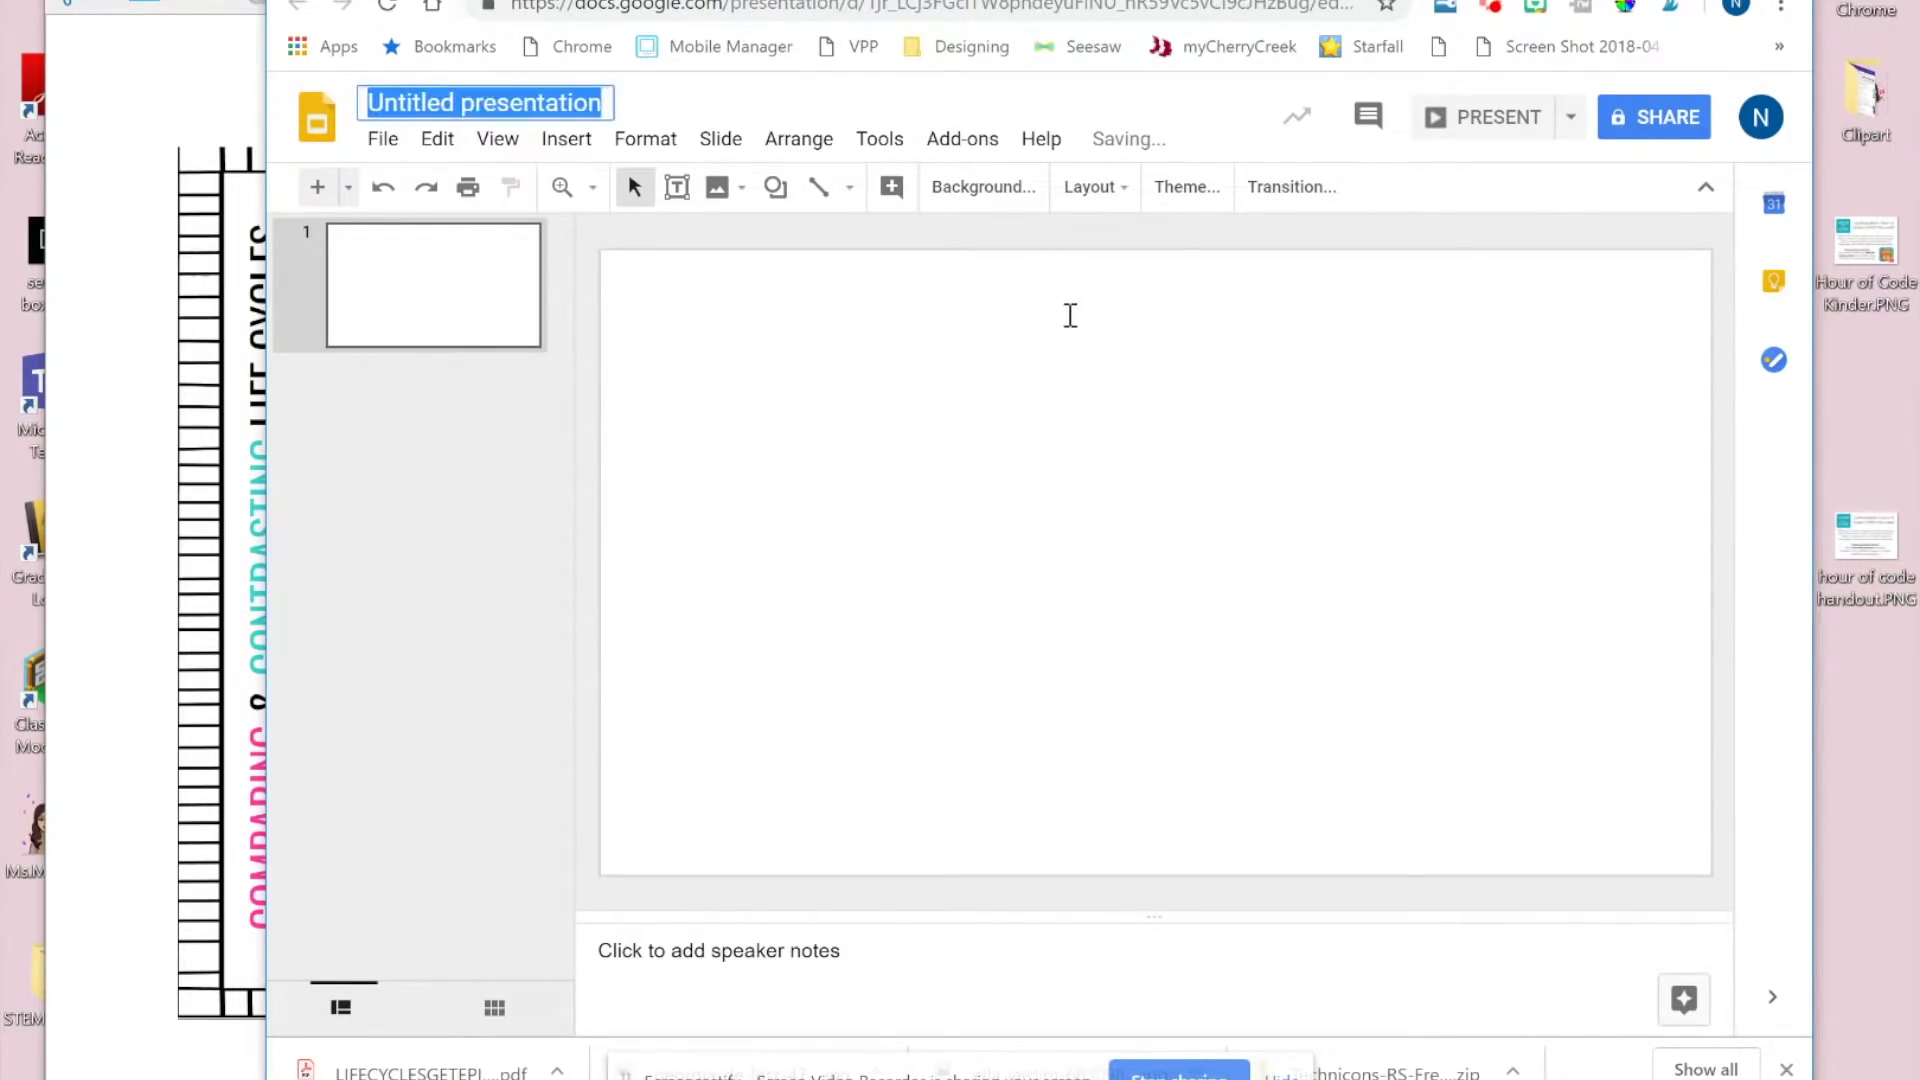
{"action": "type", "text": "delteme"}
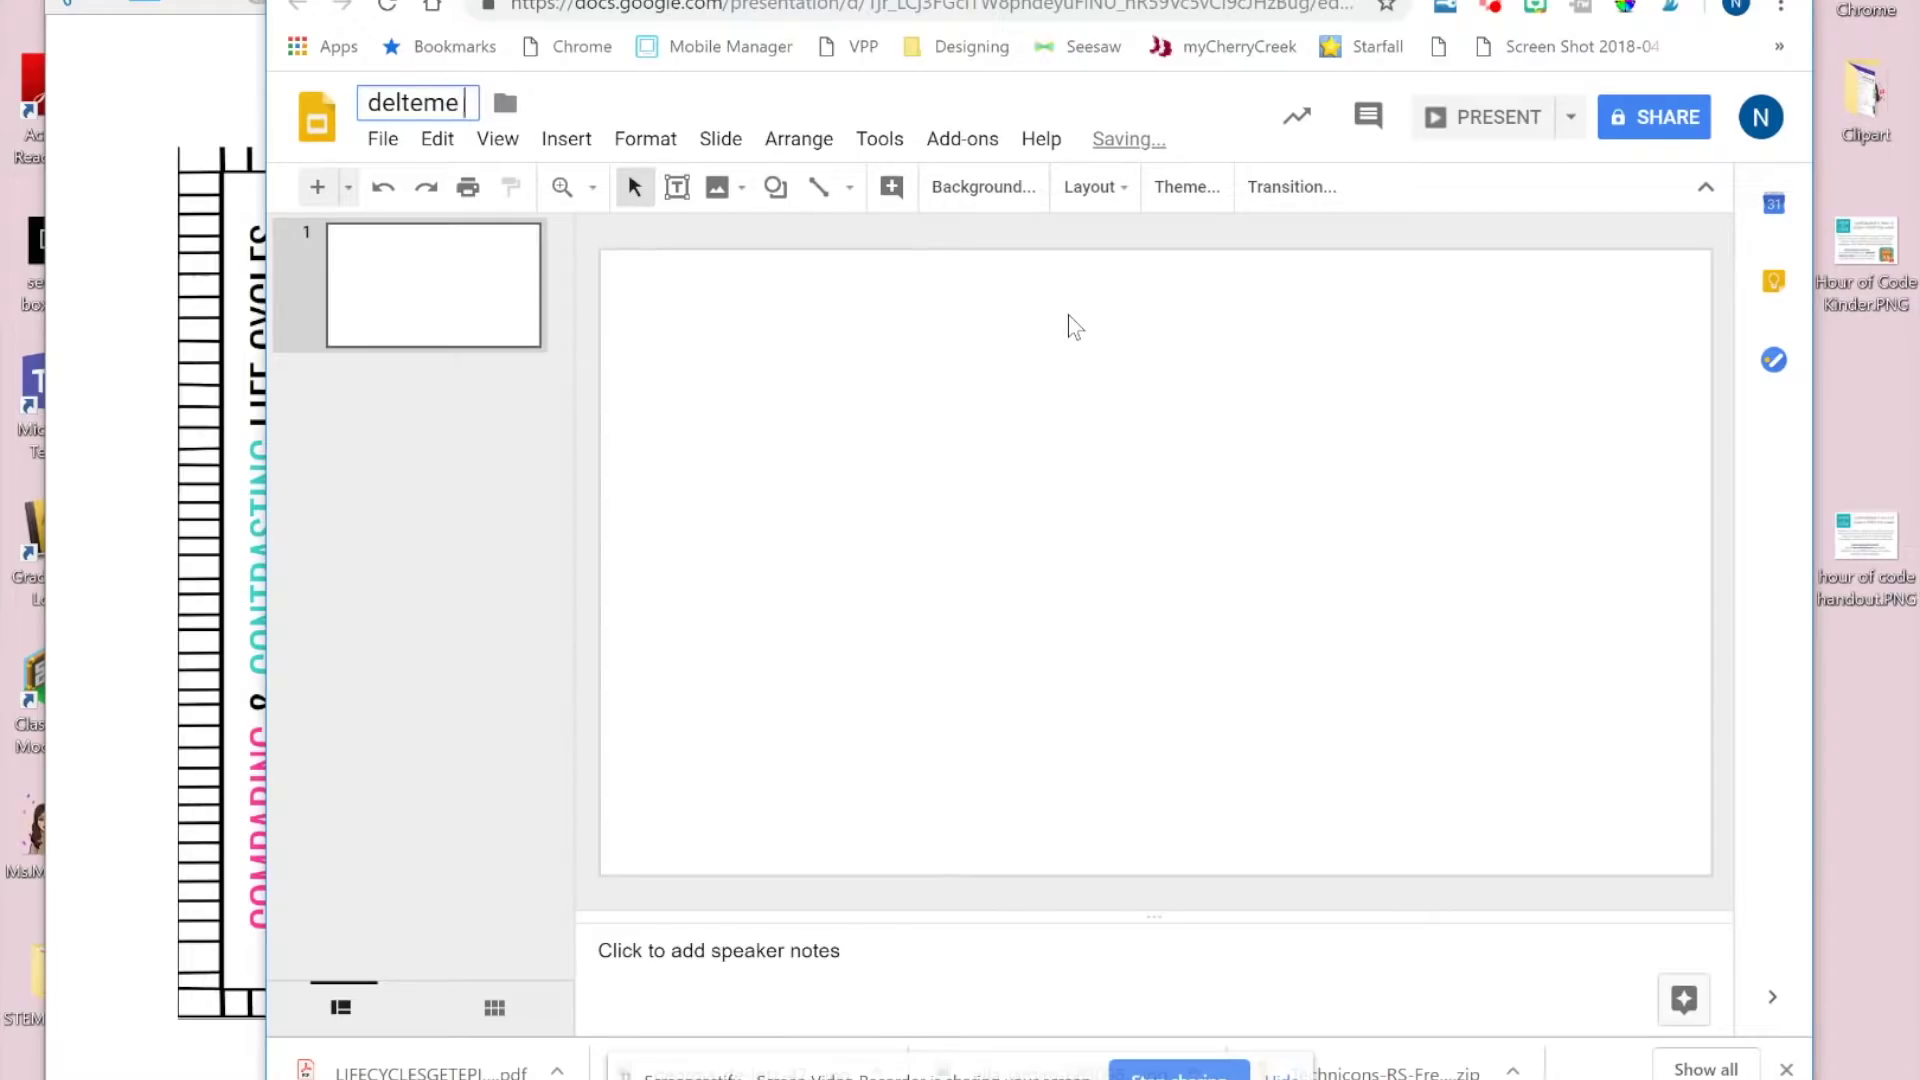
{"action": "type", "text": "wk"}
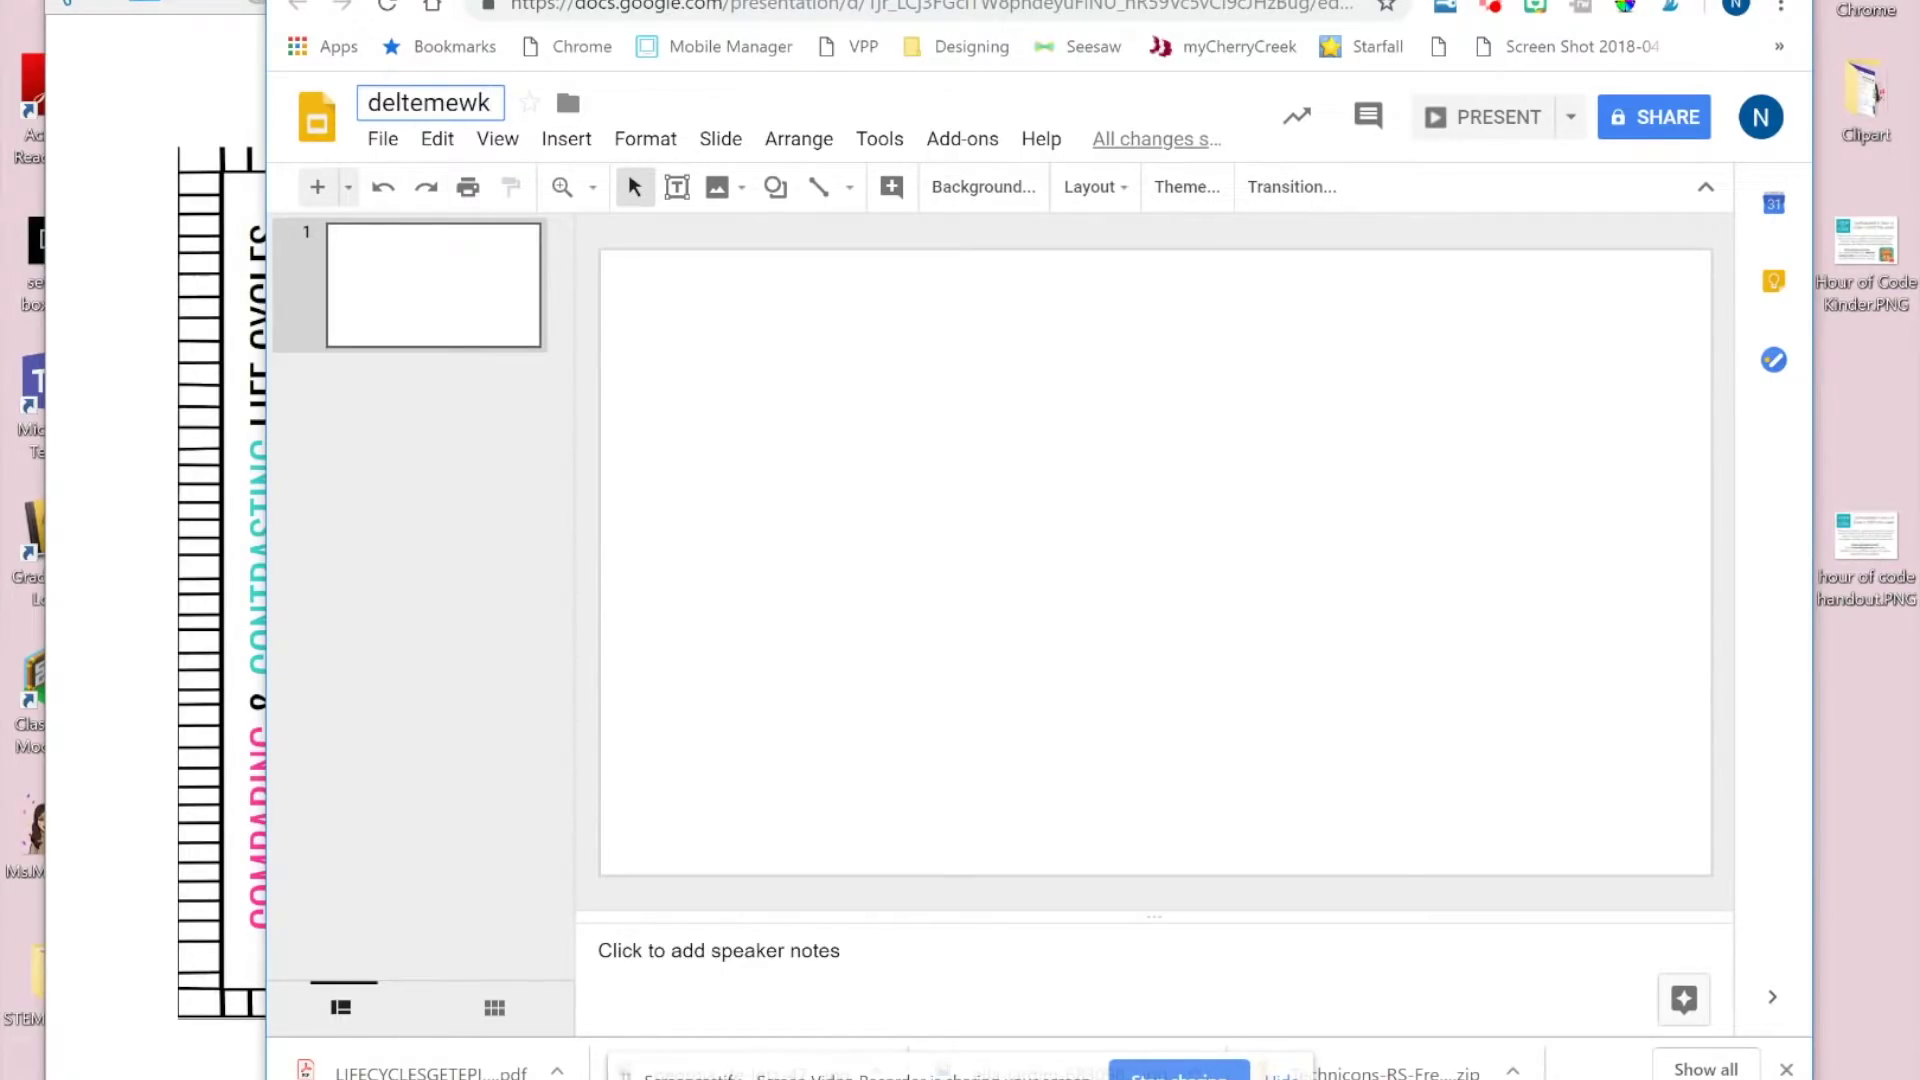
Step: Switch the presentation's page setup from the widescreen preset to a custom page size
{"action": "key", "text": "alt+f"}
{"action": "left_click", "coordinate": [460, 868]}
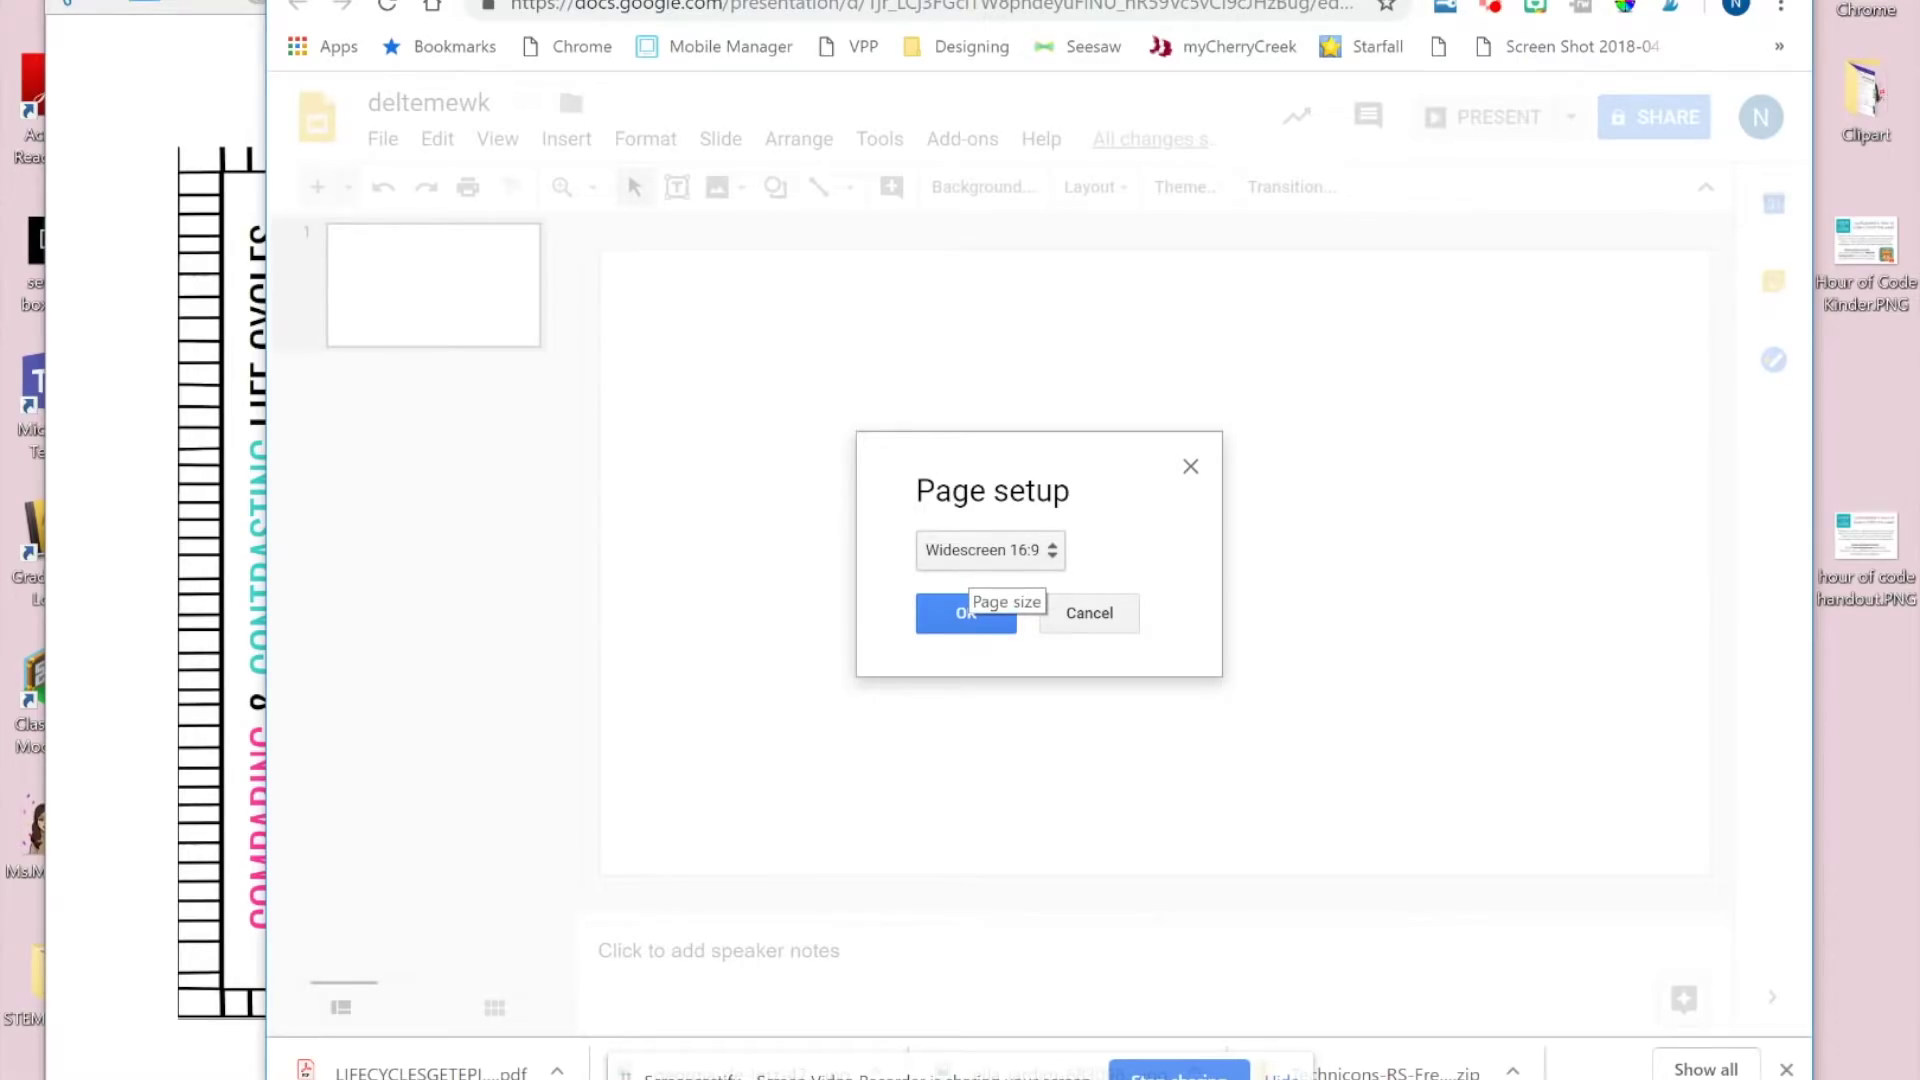
{"action": "key", "text": "space"}
{"action": "key", "text": "Down"}
{"action": "key", "text": "Down"}
{"action": "key", "text": "Return"}
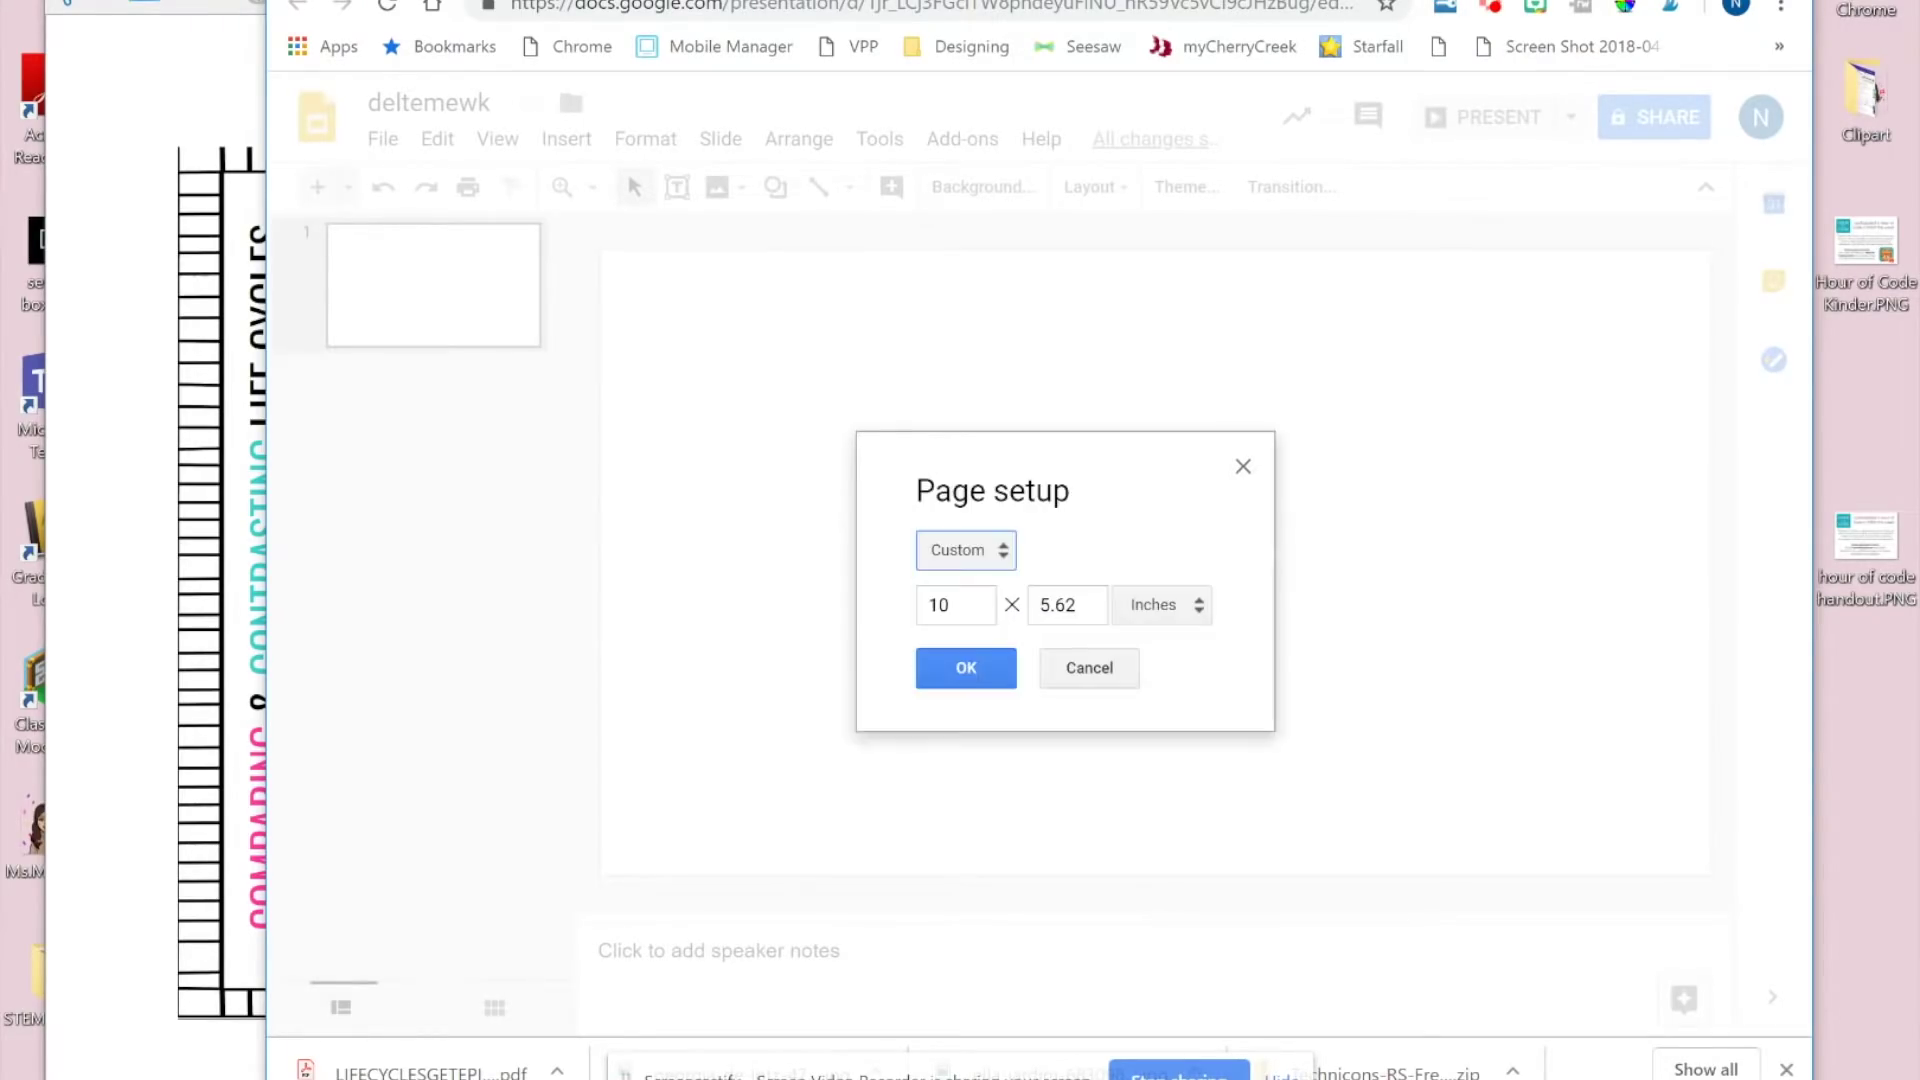
Step: Set the custom page size to 8.5 inches wide by 11 inches high and apply it
{"action": "left_click", "coordinate": [953, 605]}
{"action": "key", "text": "BackSpace"}
{"action": "key", "text": "BackSpace"}
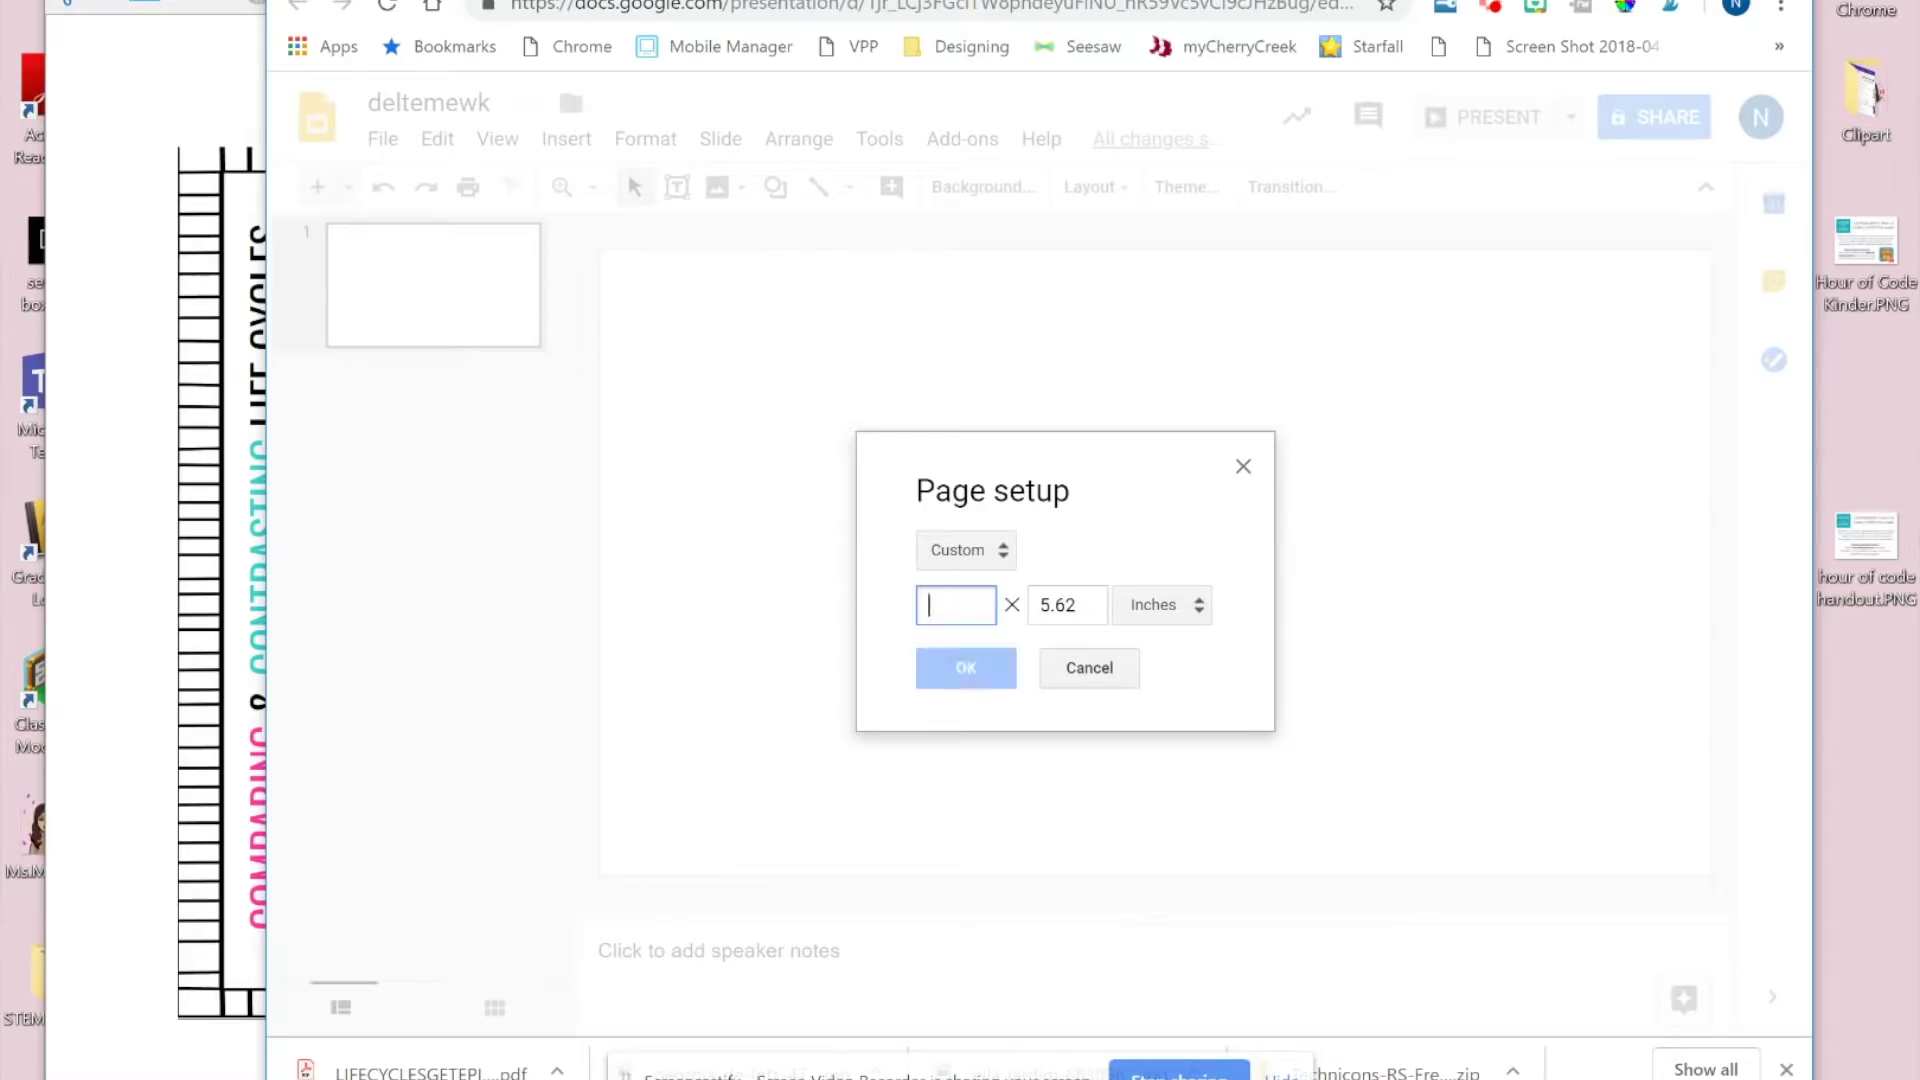
{"action": "type", "text": "8.5"}
{"action": "key", "text": "Tab"}
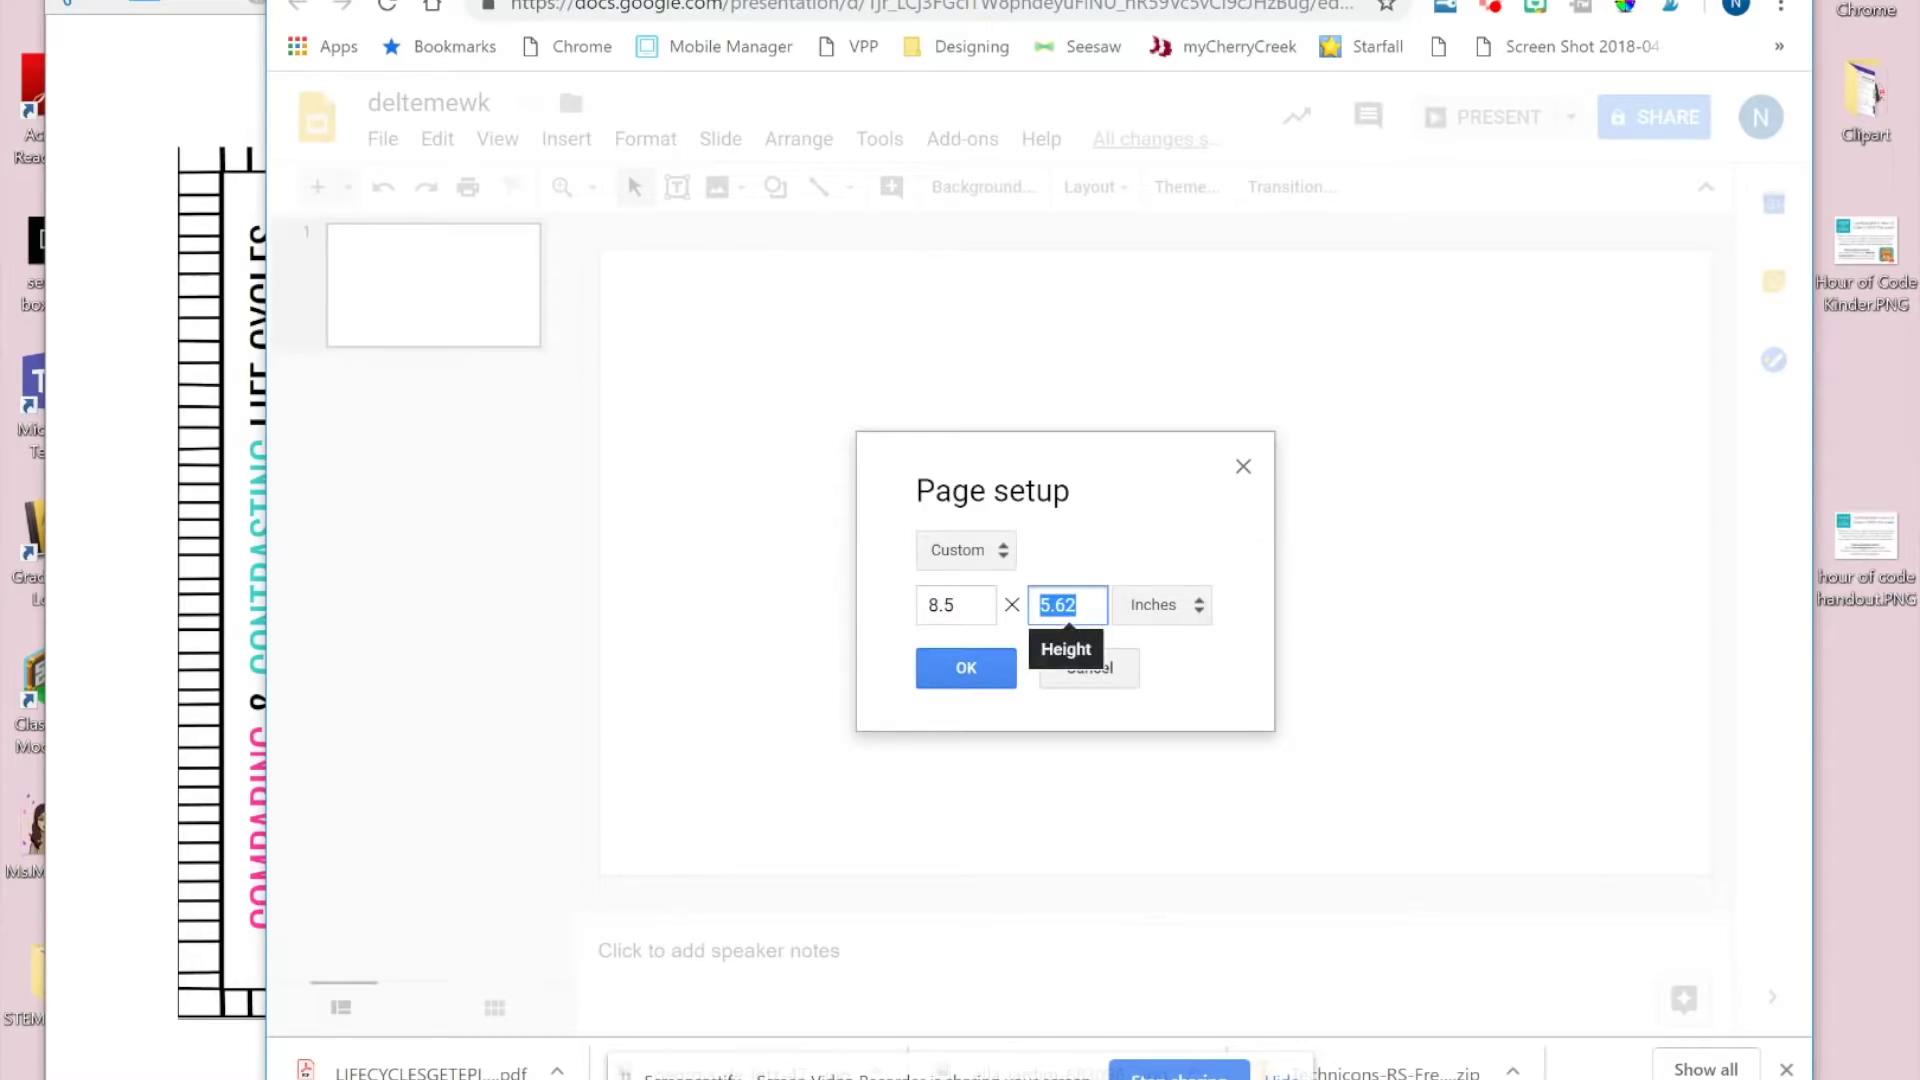
{"action": "type", "text": "11"}
{"action": "key", "text": "Return"}
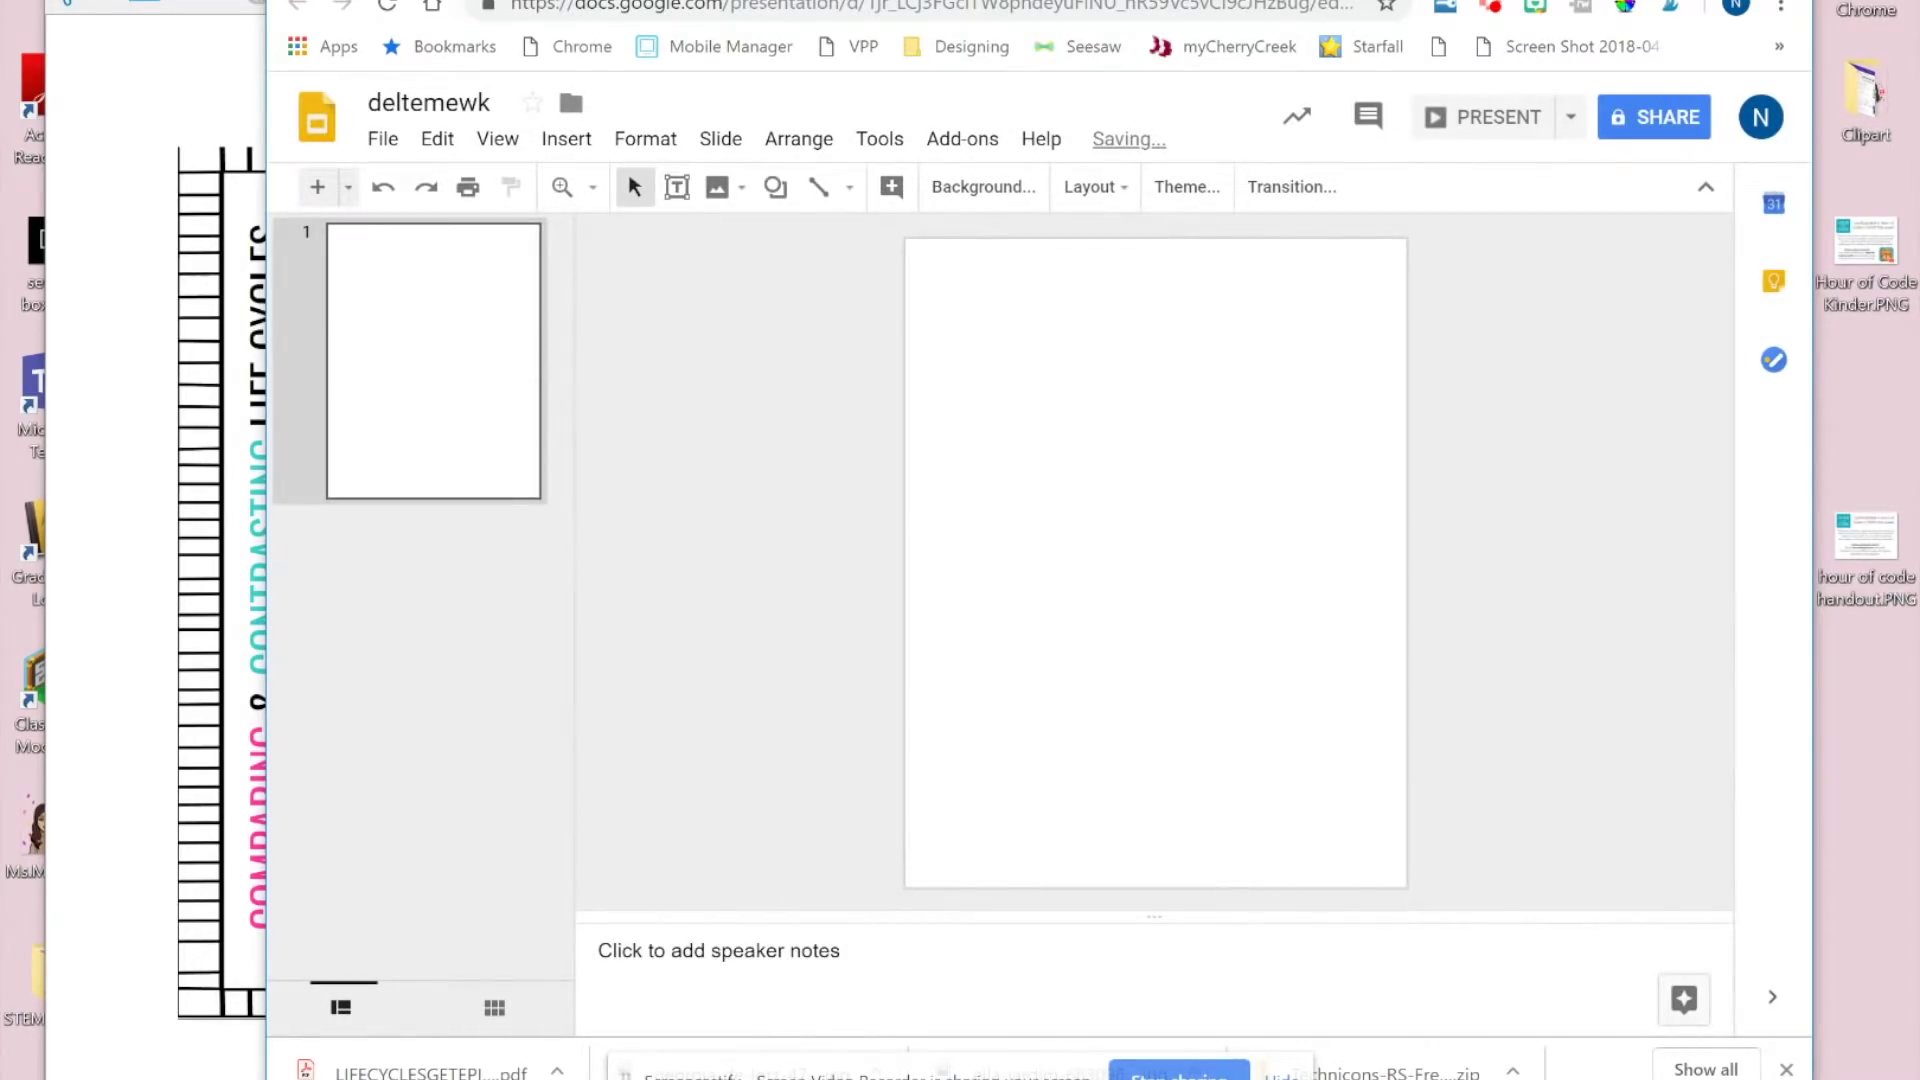
Step: Change the page setup to a landscape custom size, 11 inches wide by 8.5 inches high
{"action": "left_click", "coordinate": [383, 139]}
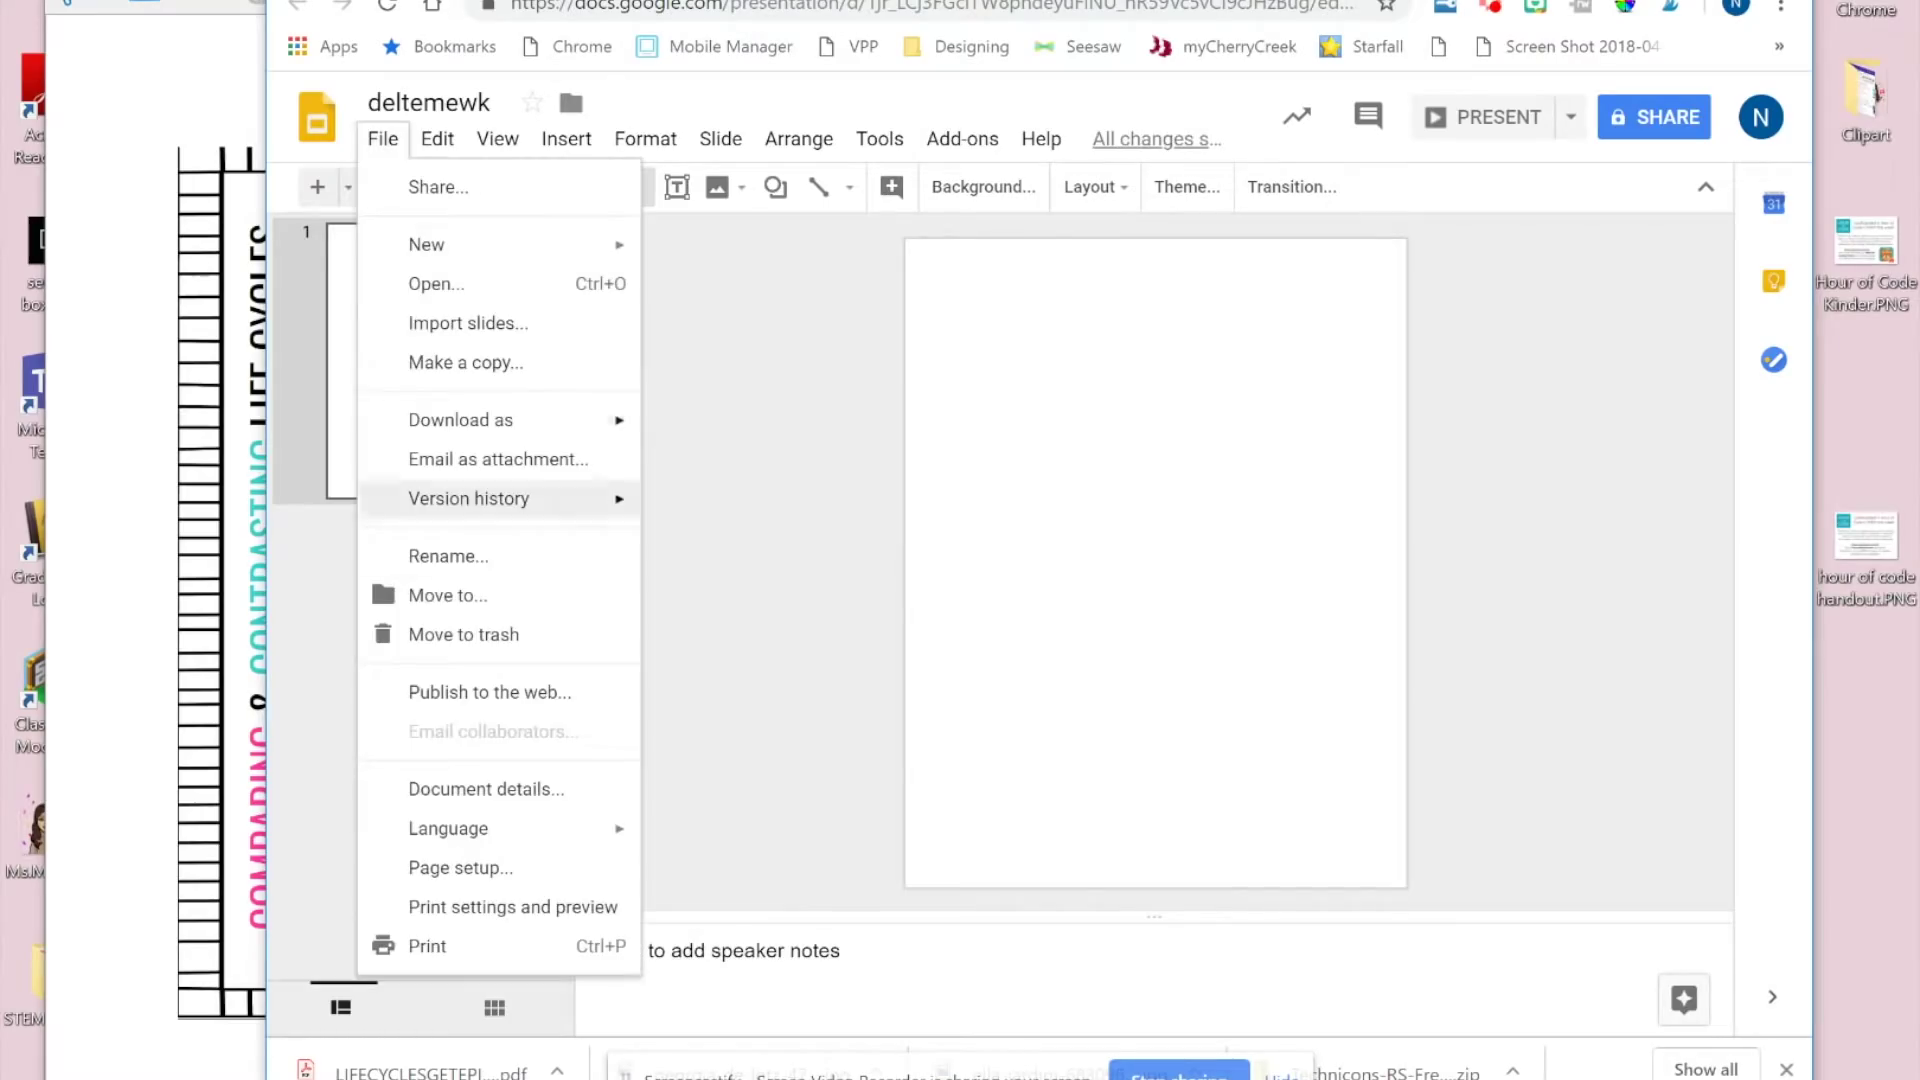
{"action": "left_click", "coordinate": [460, 868]}
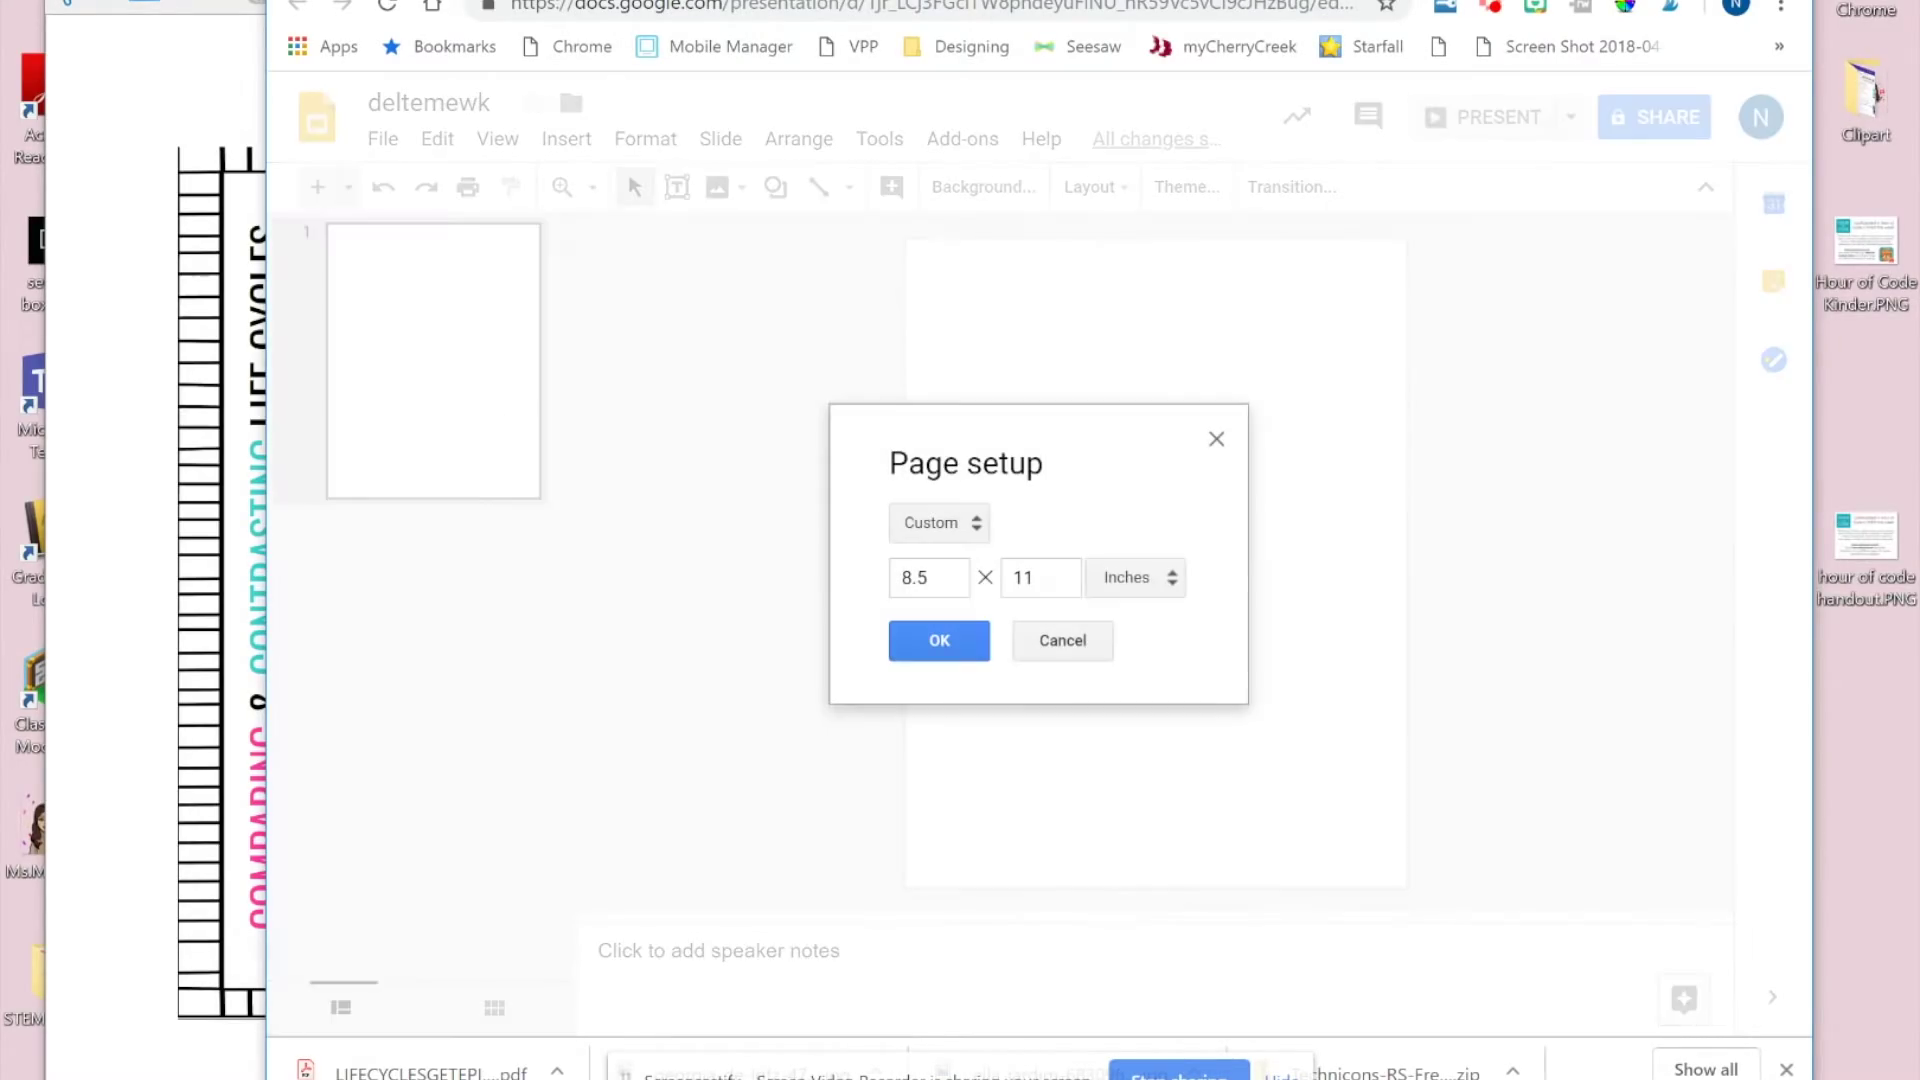
{"action": "left_click", "coordinate": [936, 578]}
{"action": "key", "text": "BackSpace"}
{"action": "key", "text": "BackSpace"}
{"action": "key", "text": "BackSpace"}
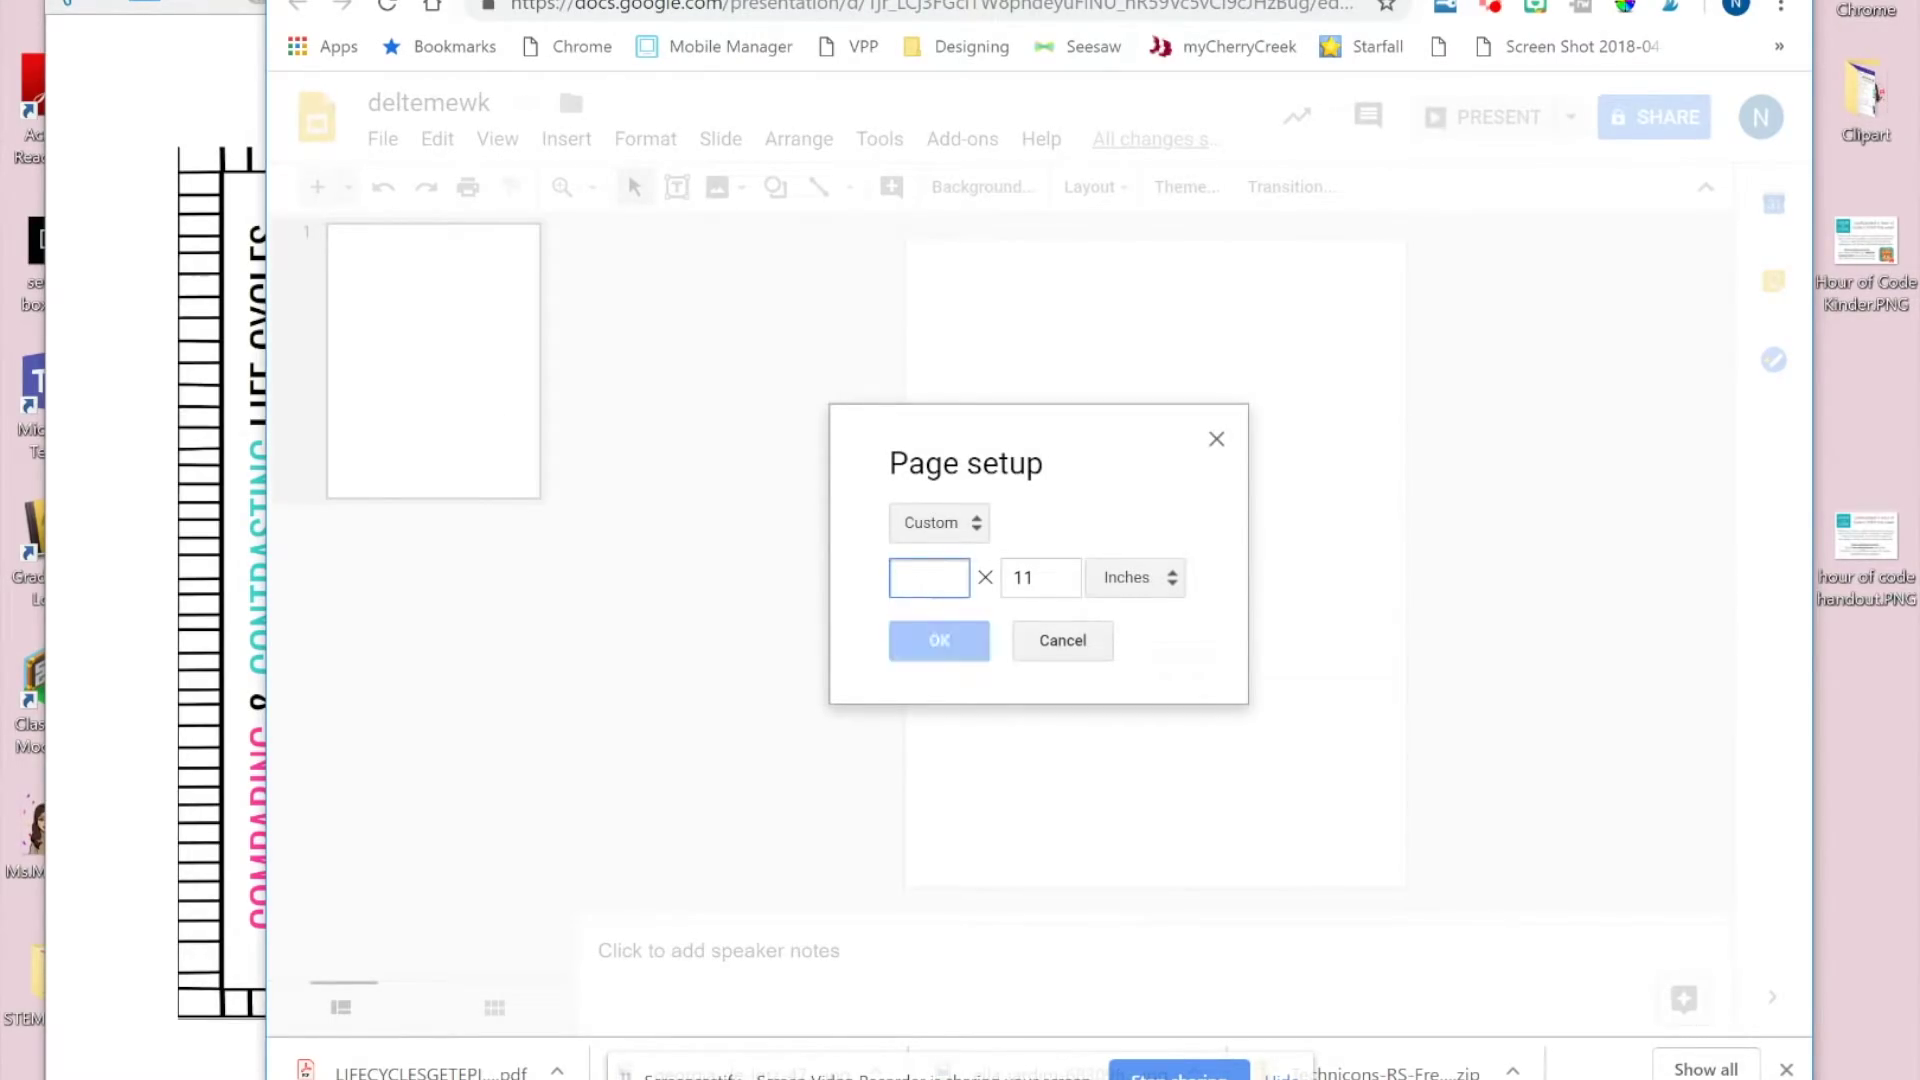
{"action": "type", "text": "11"}
{"action": "key", "text": "Tab"}
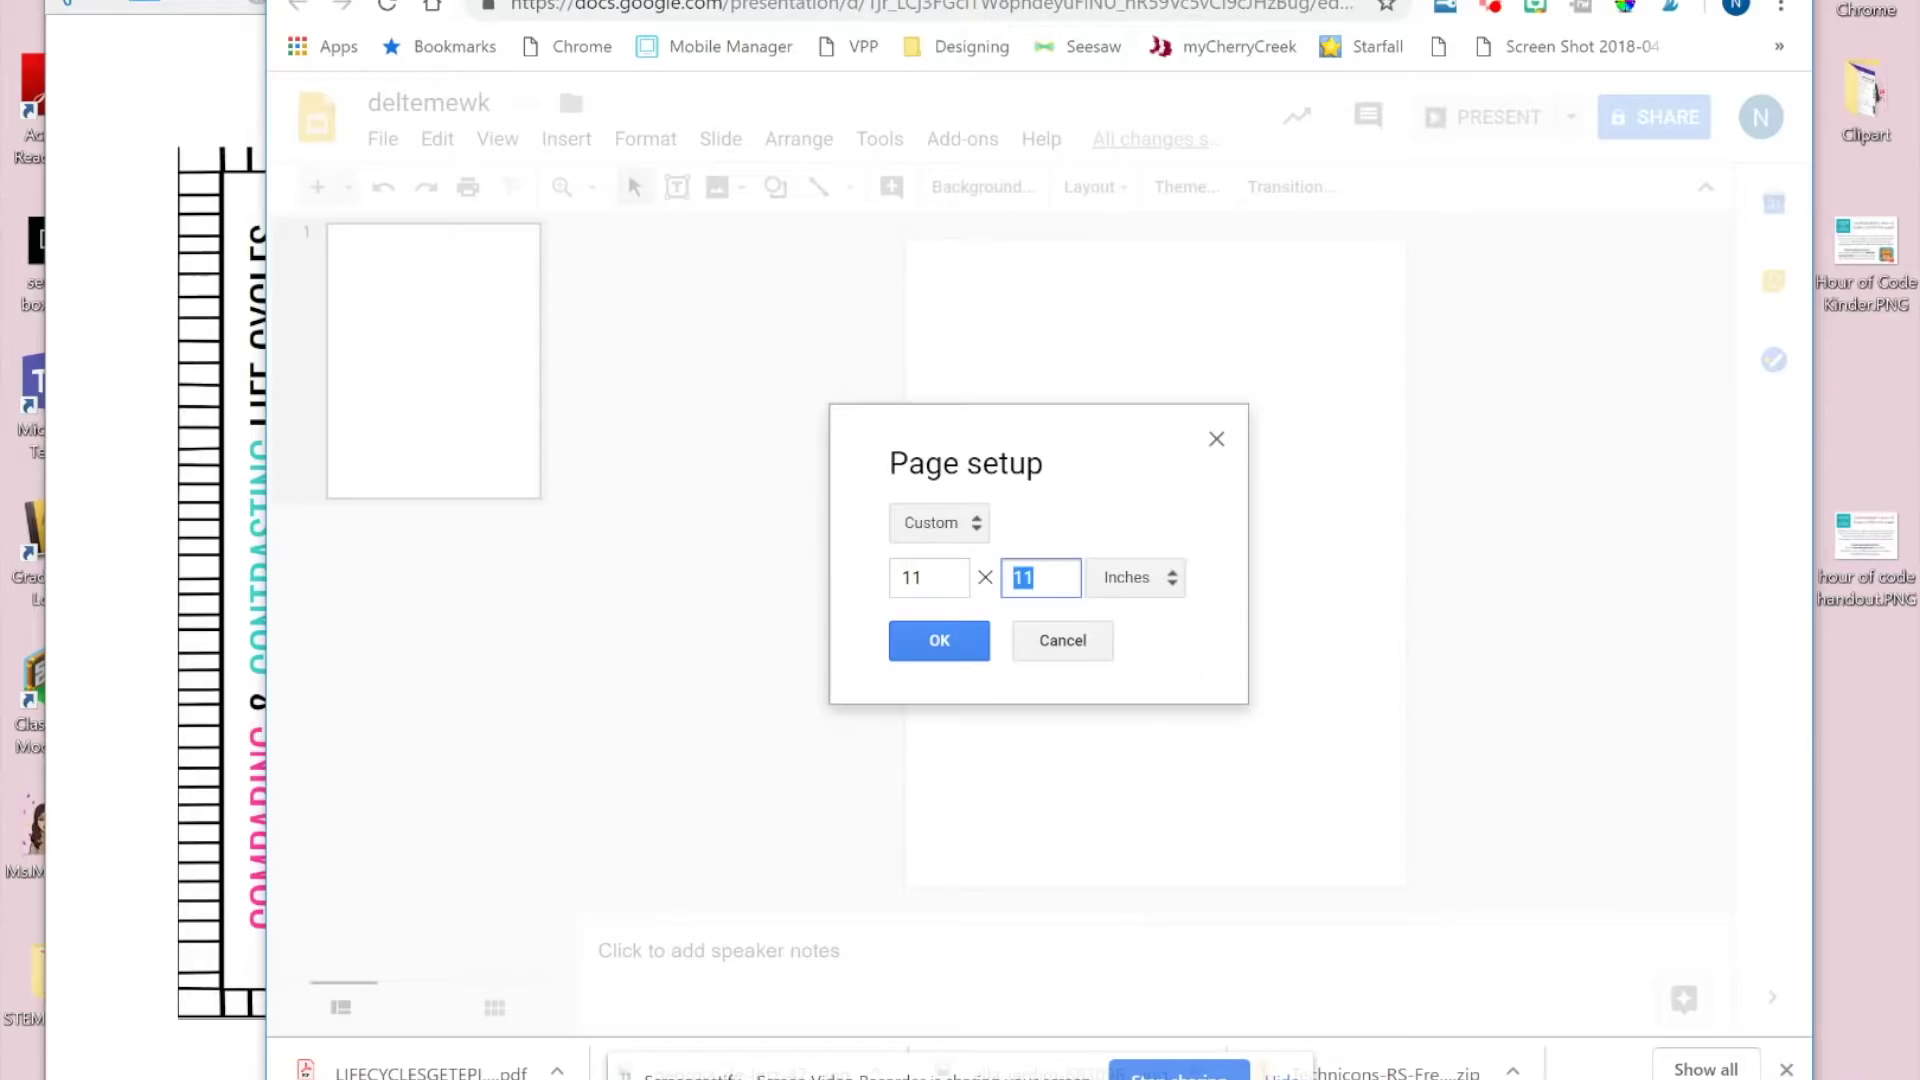
{"action": "type", "text": "8.5"}
{"action": "key", "text": "Return"}
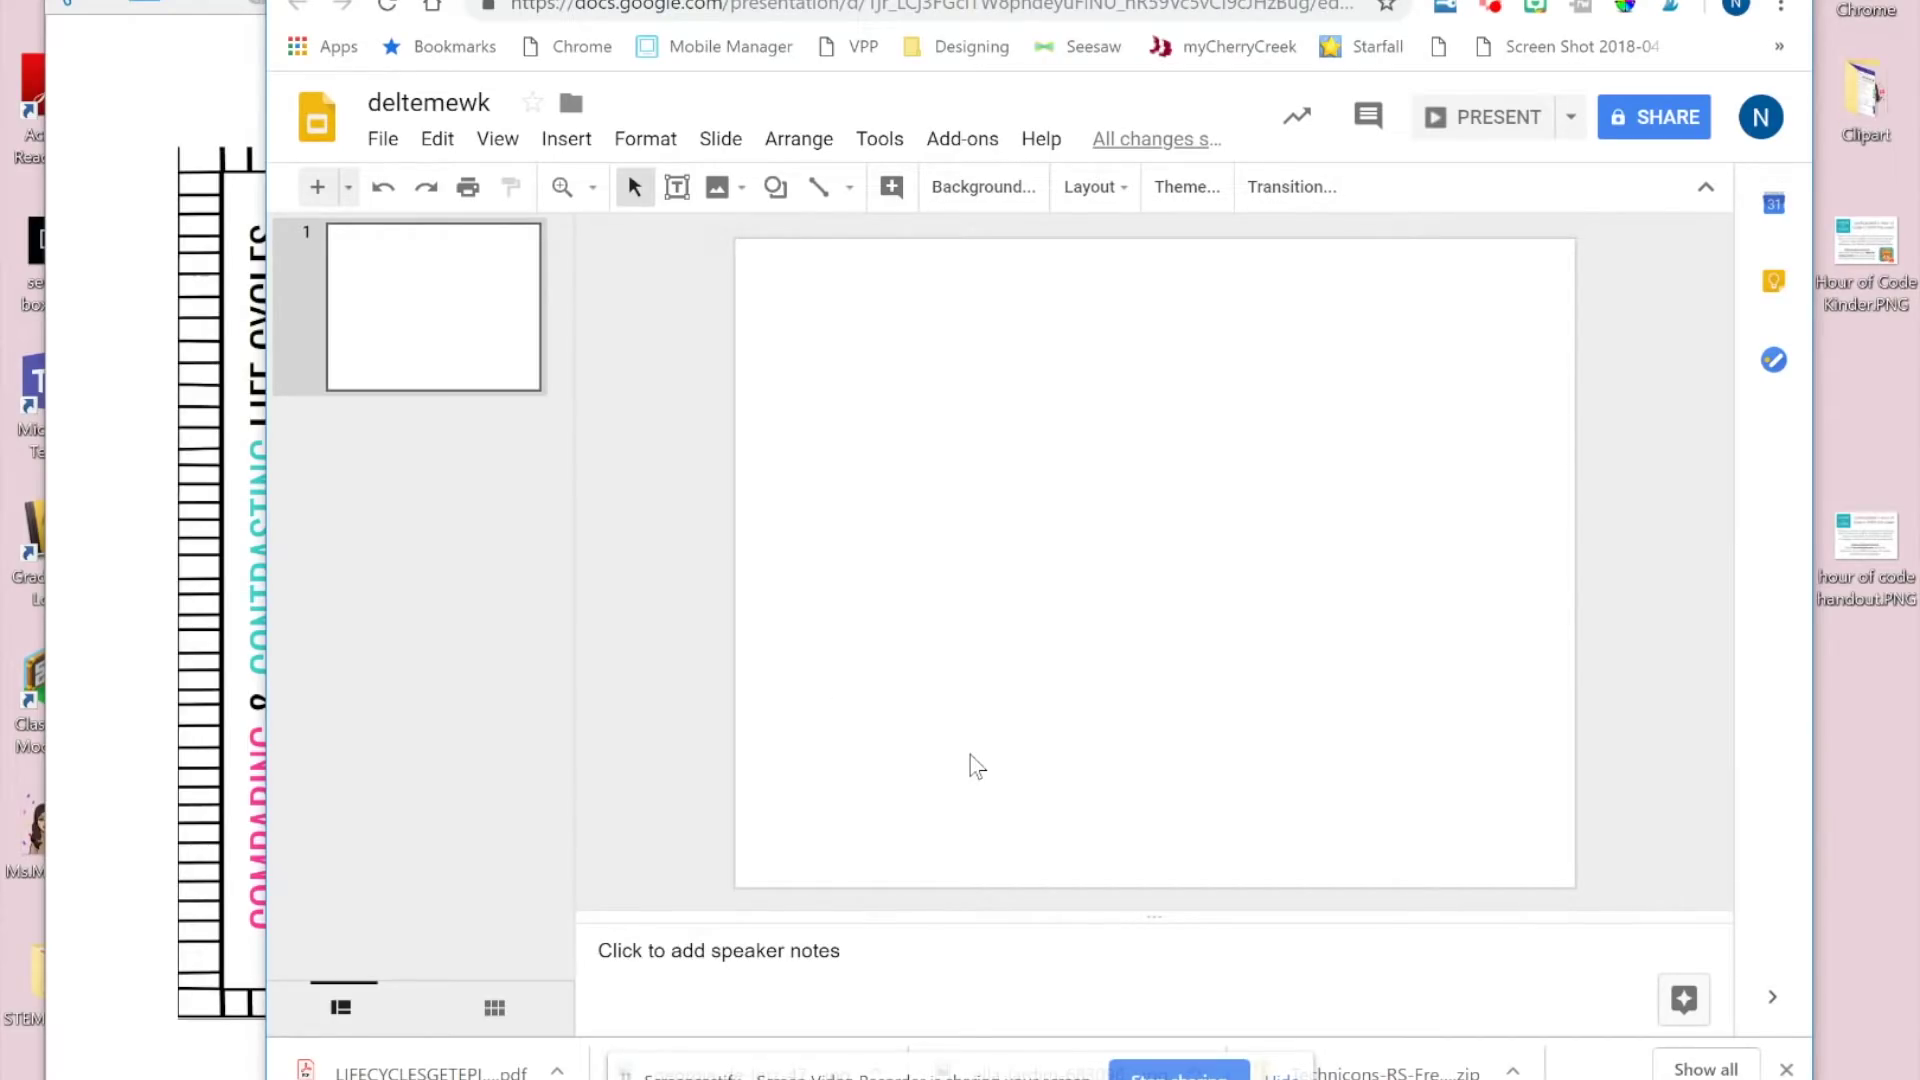
Step: Set the first slide's background to the image lifeycleworksheet.PNG, uploaded from the Desktop
{"action": "right_click", "coordinate": [485, 327]}
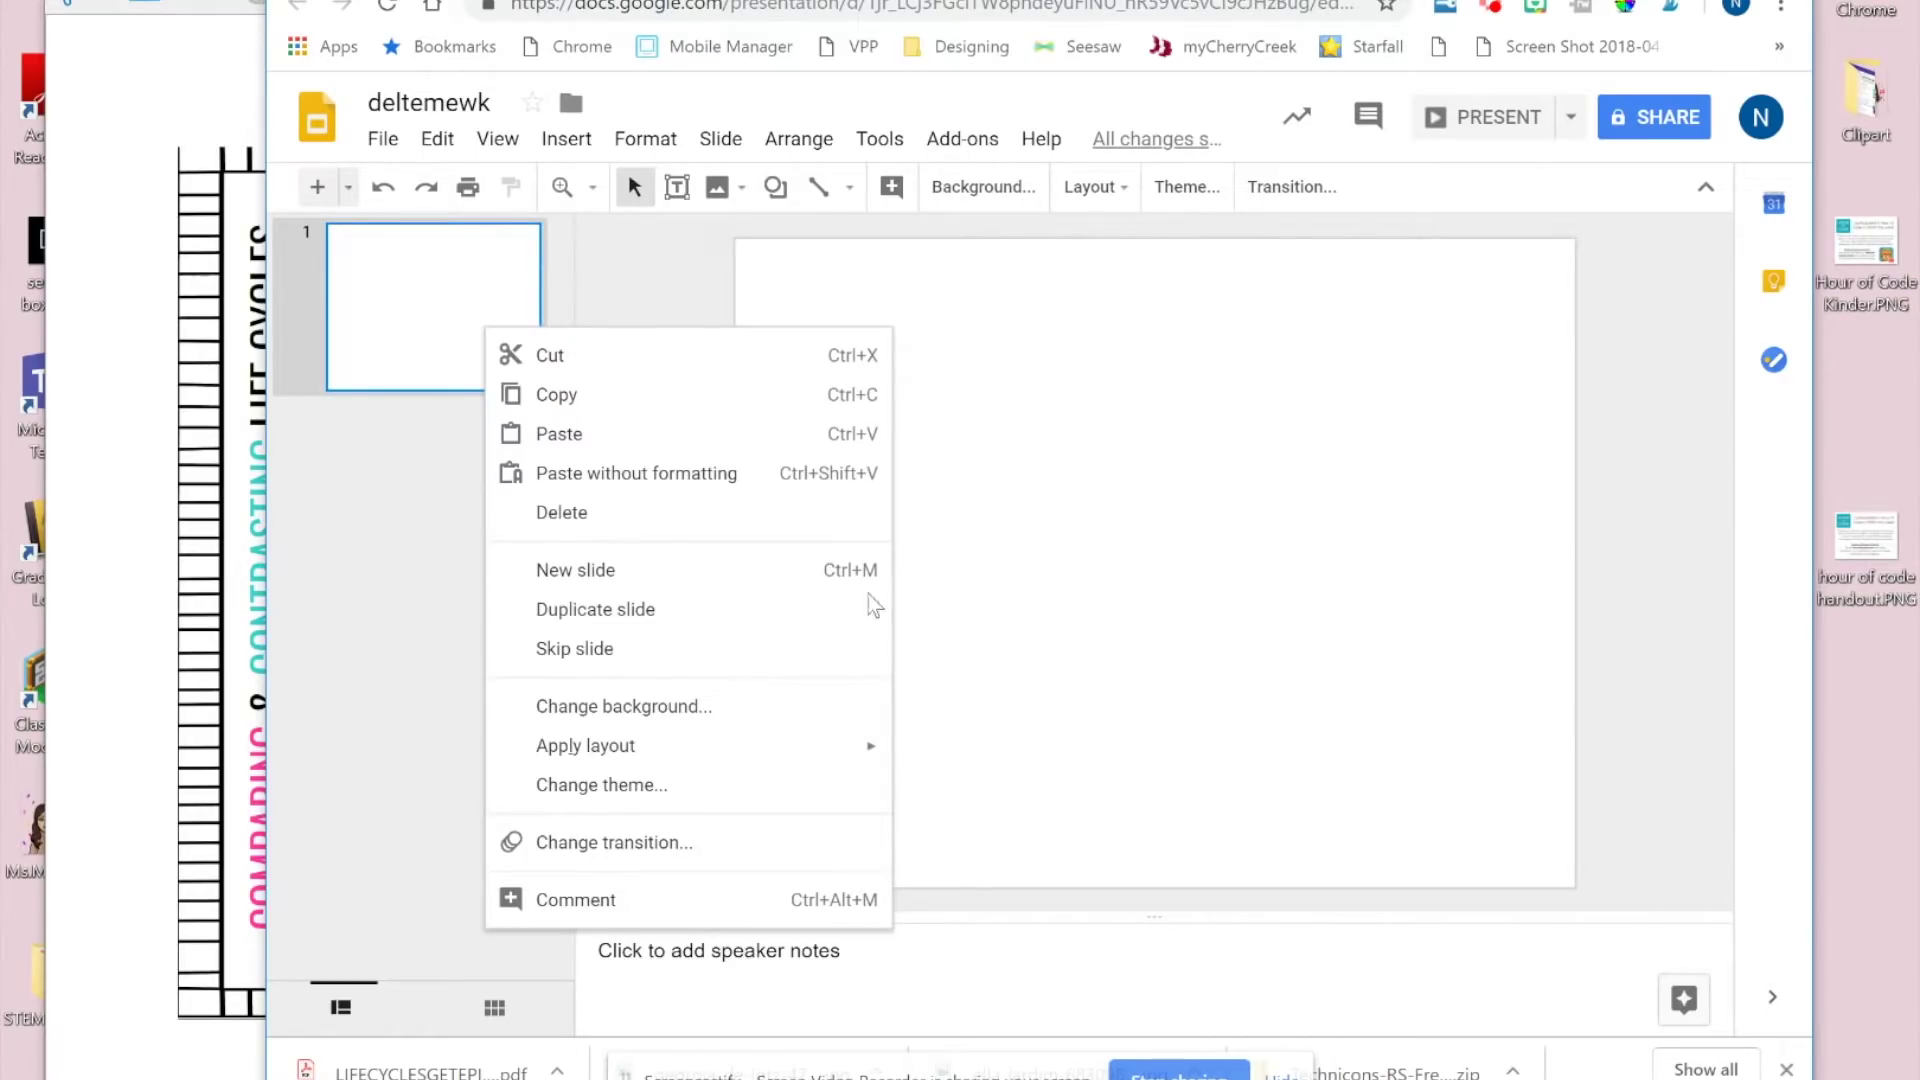
{"action": "key", "text": "Down"}
{"action": "key", "text": "Down"}
{"action": "key", "text": "Down"}
{"action": "key", "text": "Down"}
{"action": "key", "text": "Down"}
{"action": "key", "text": "Down"}
{"action": "key", "text": "Down"}
{"action": "key", "text": "Down"}
{"action": "key", "text": "Down"}
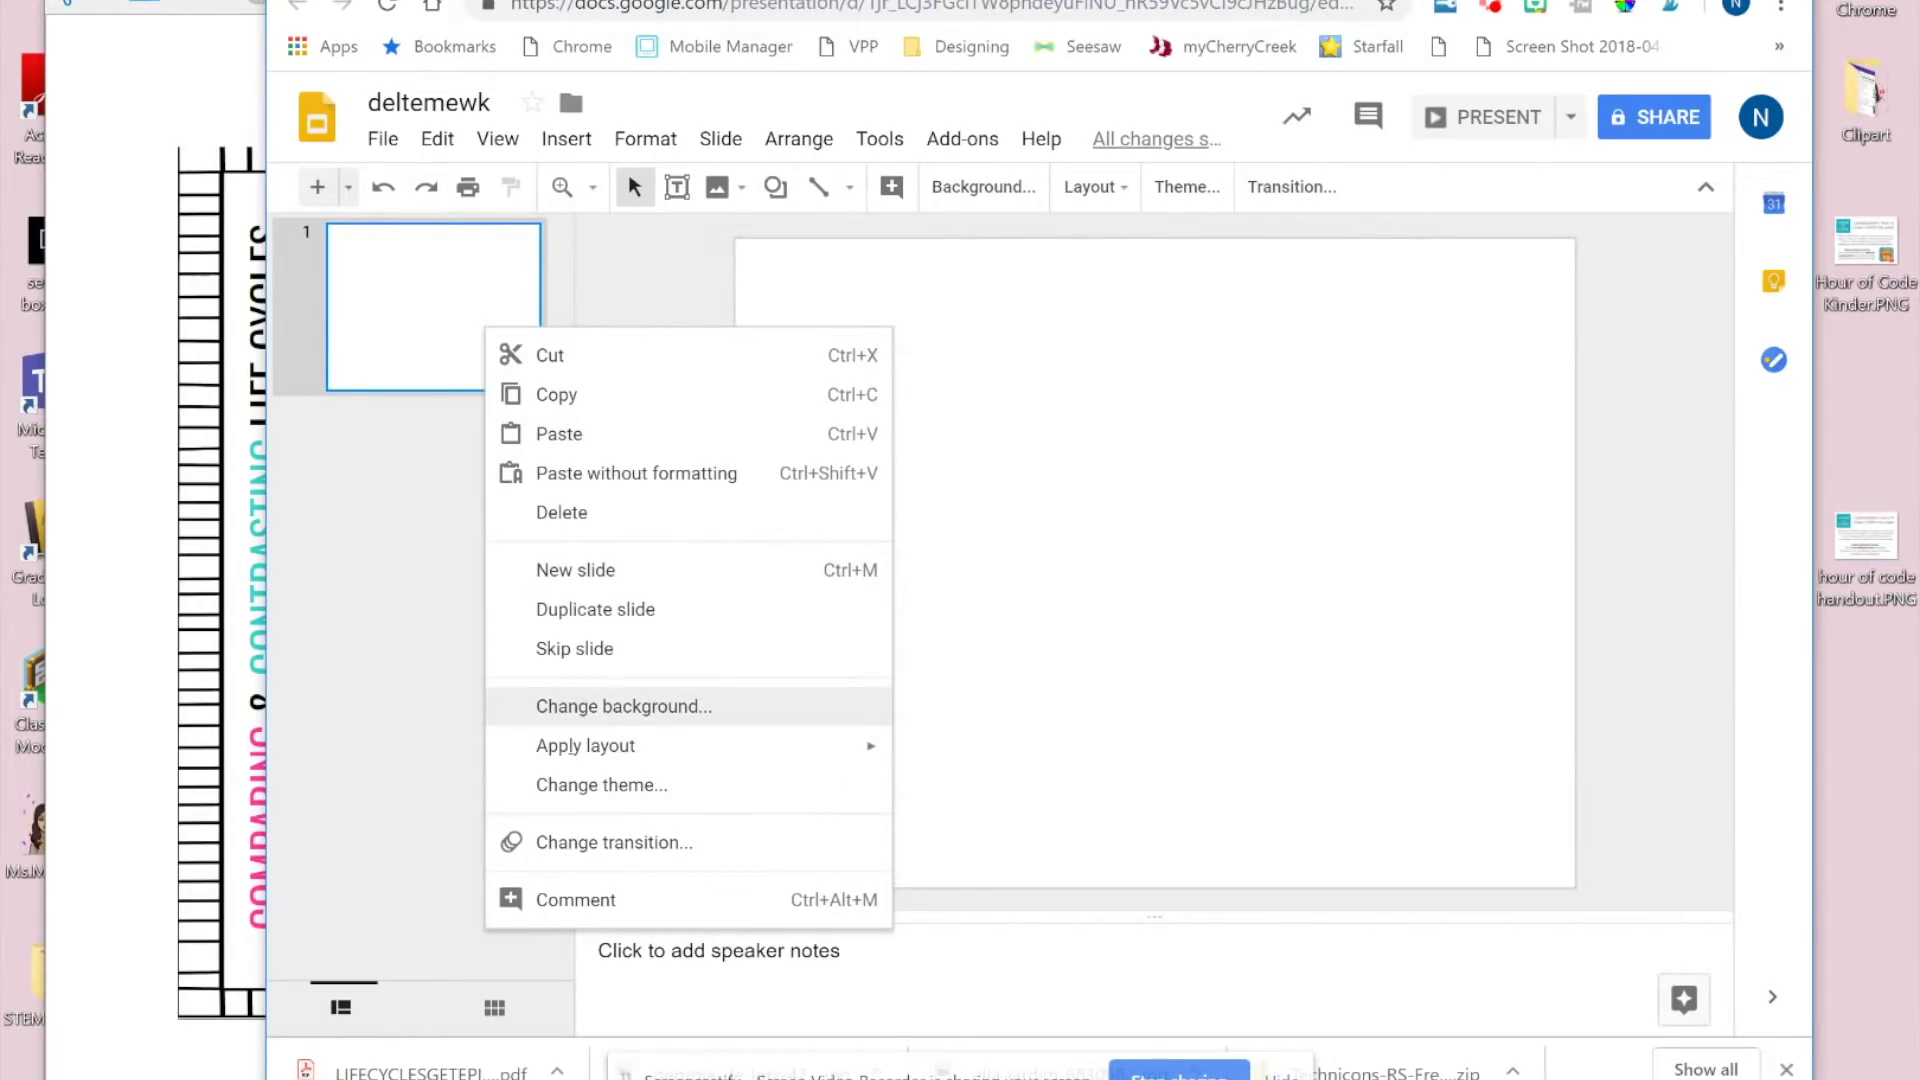
{"action": "key", "text": "Return"}
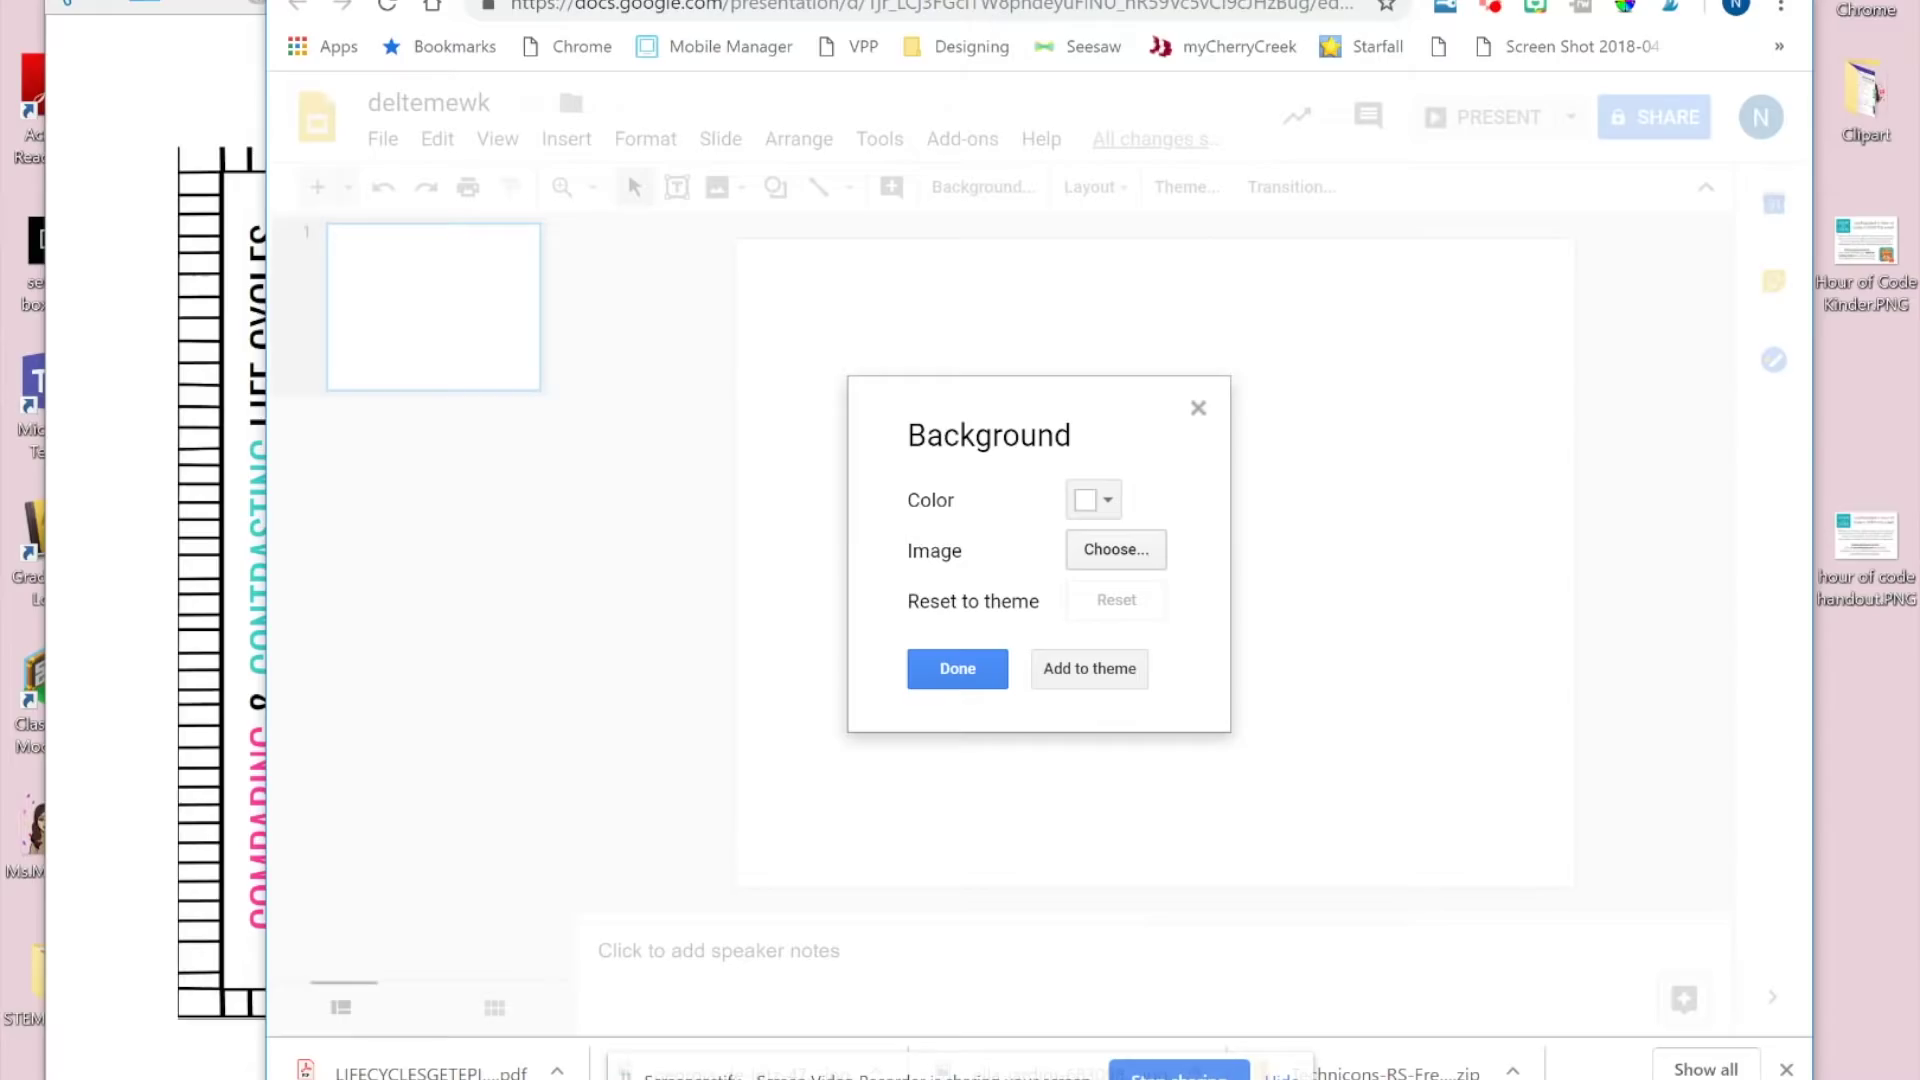
{"action": "left_click", "coordinate": [1116, 549]}
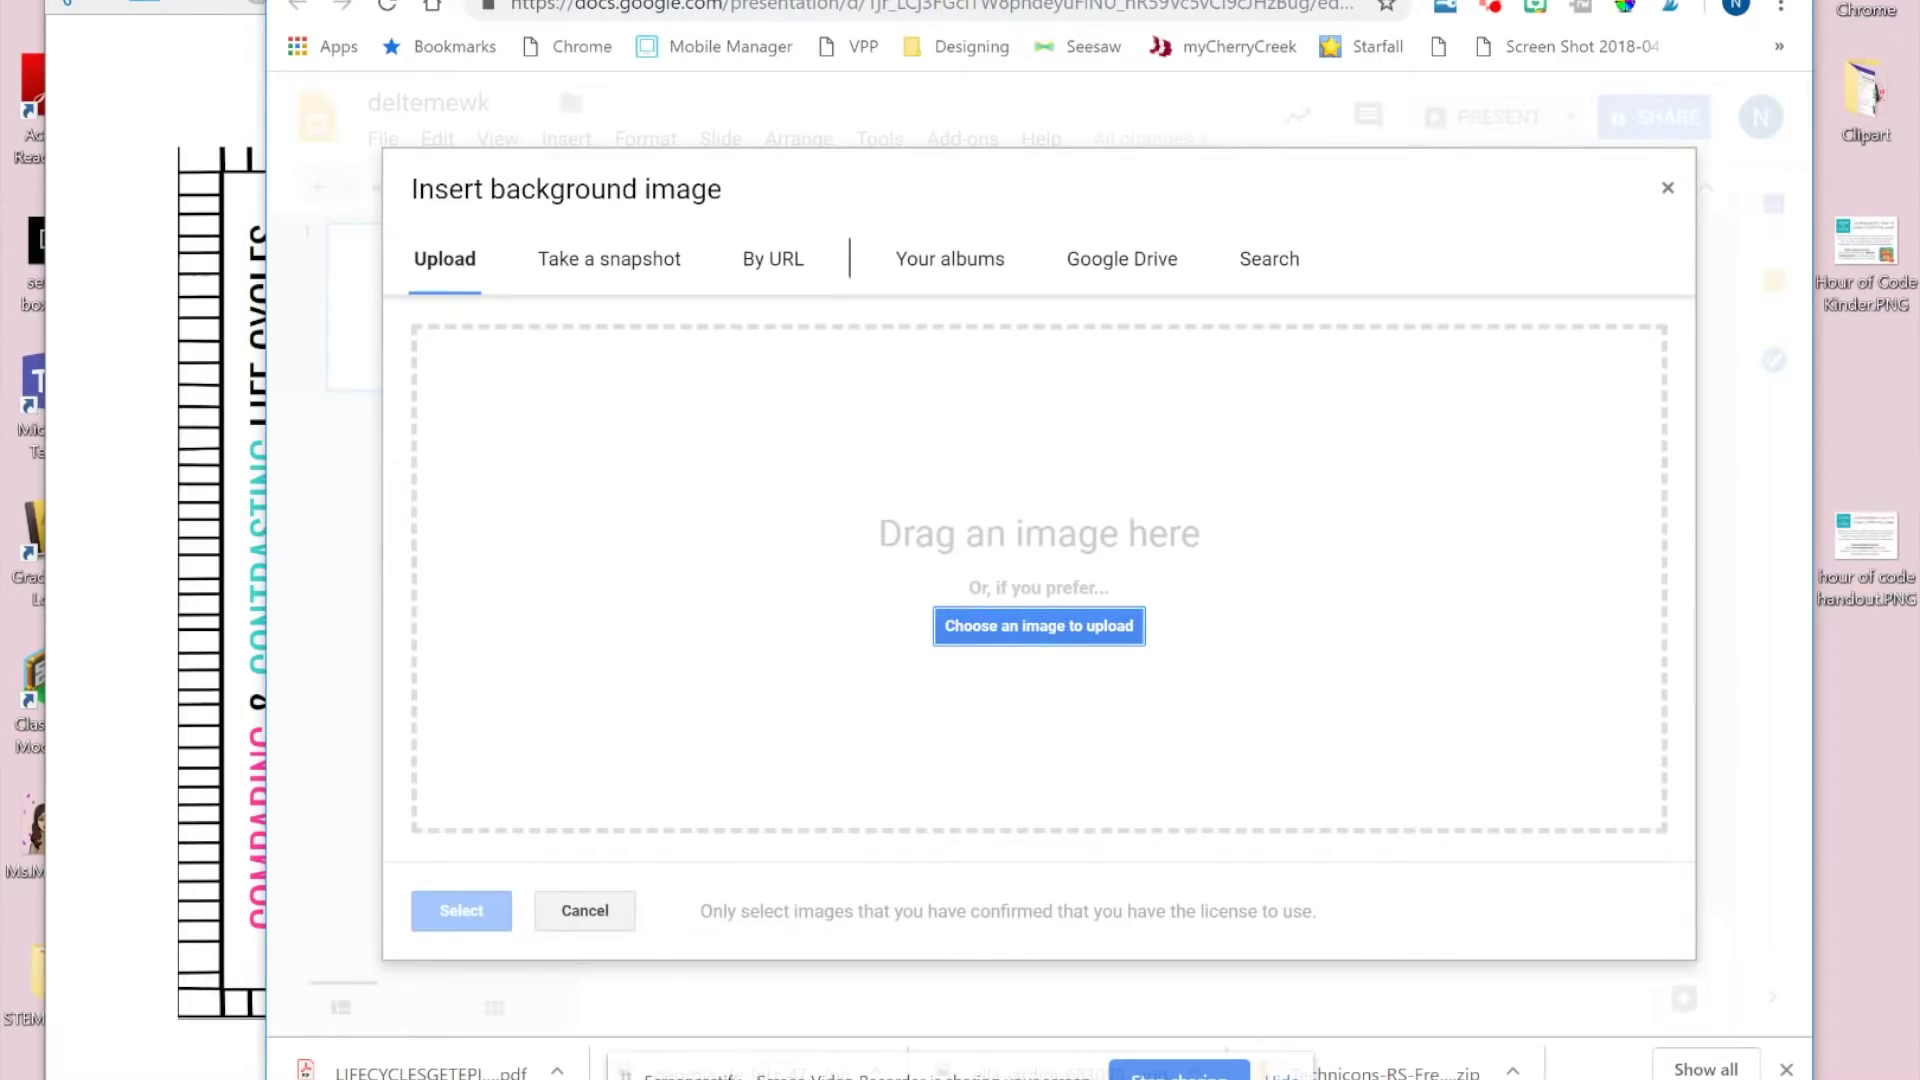
{"action": "left_click", "coordinate": [1039, 625]}
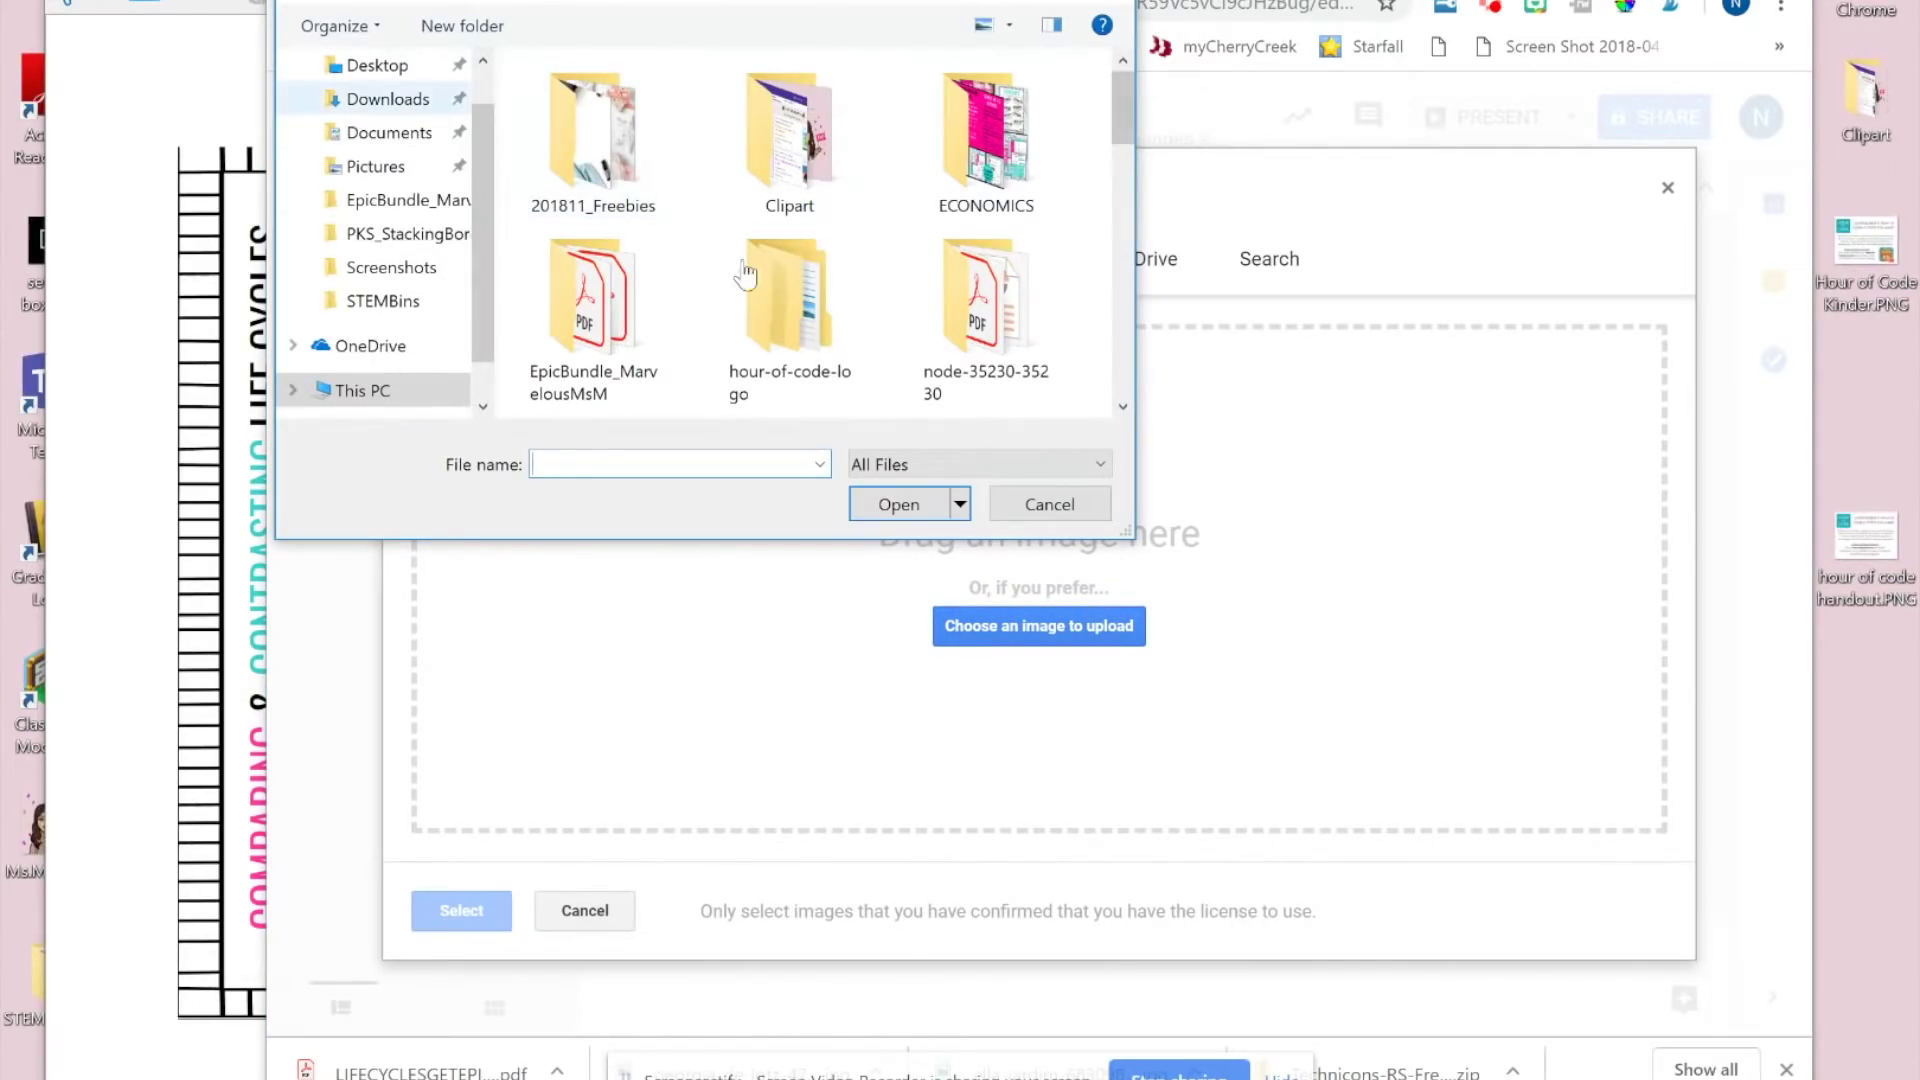
{"action": "scroll", "coordinate": [986, 150], "scroll_direction": "down", "scroll_amount": 3}
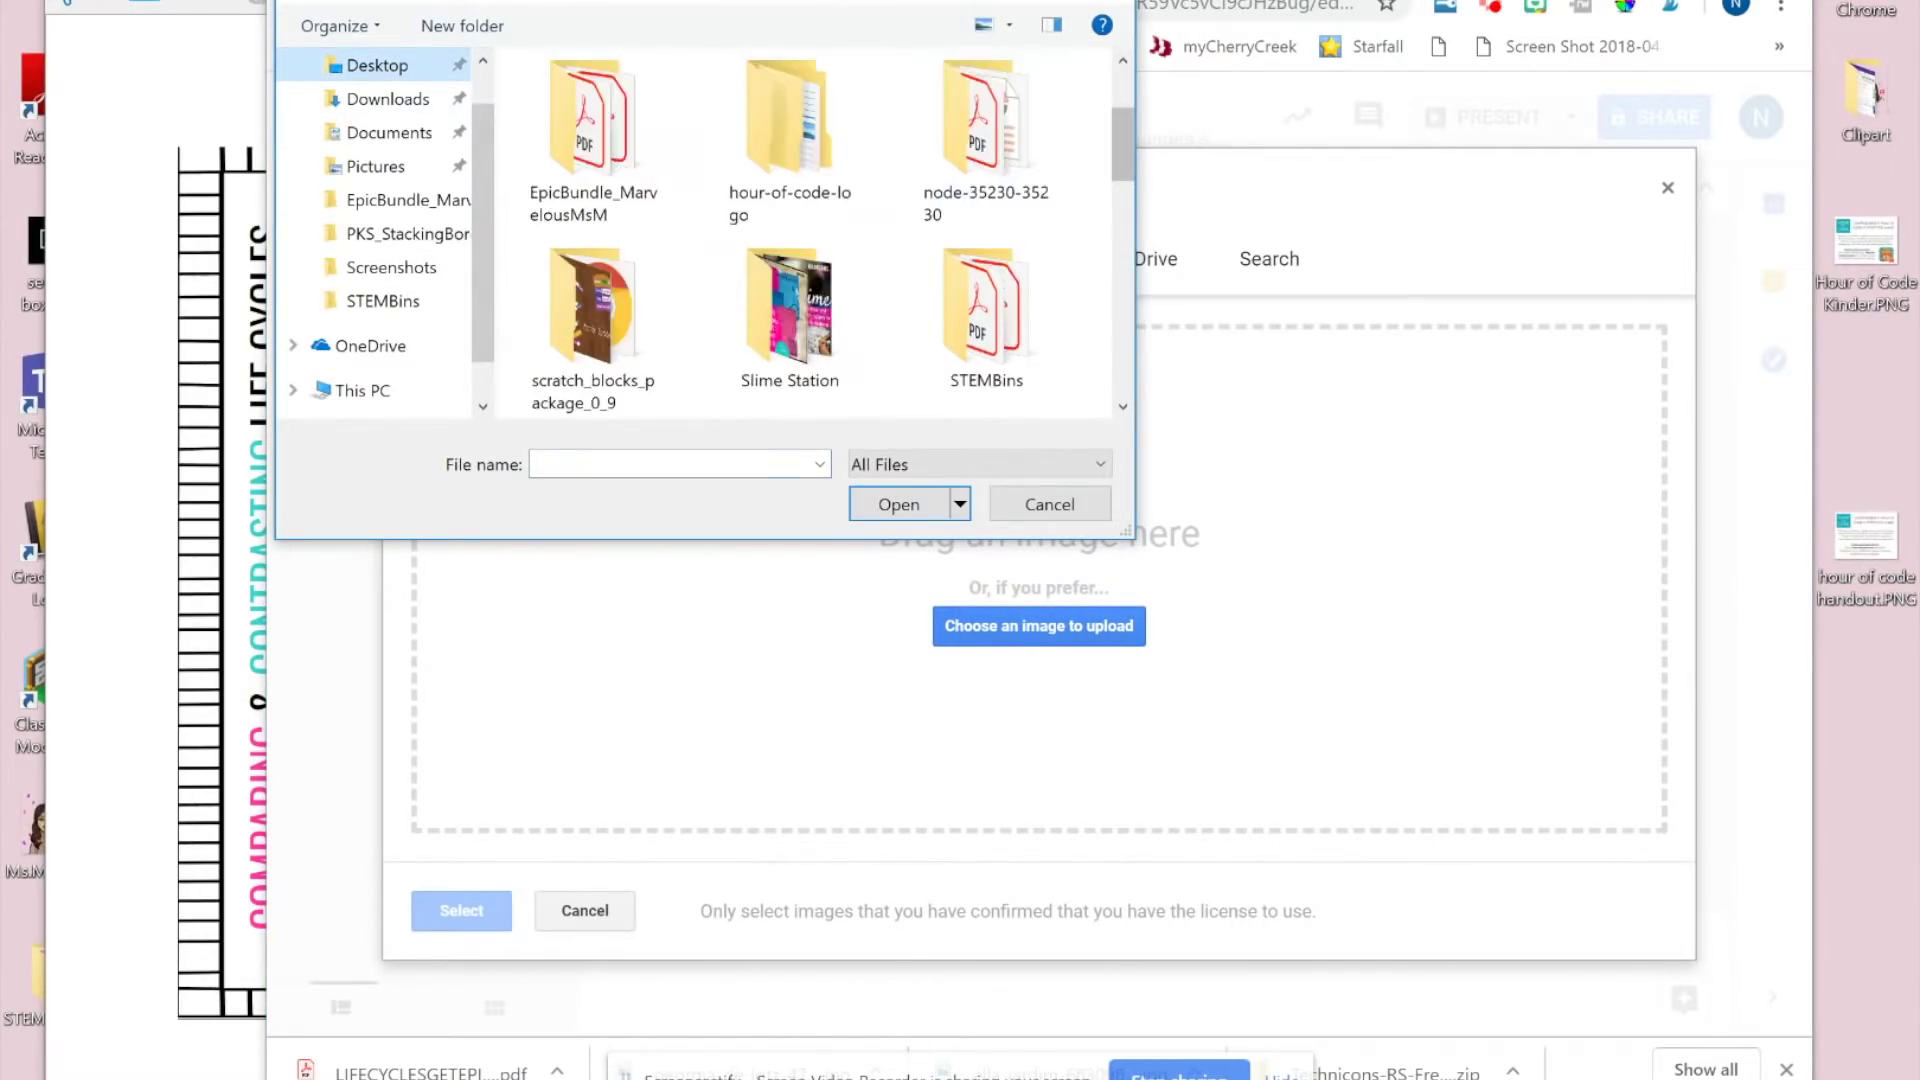
{"action": "scroll", "coordinate": [800, 230], "scroll_direction": "down", "scroll_amount": 6}
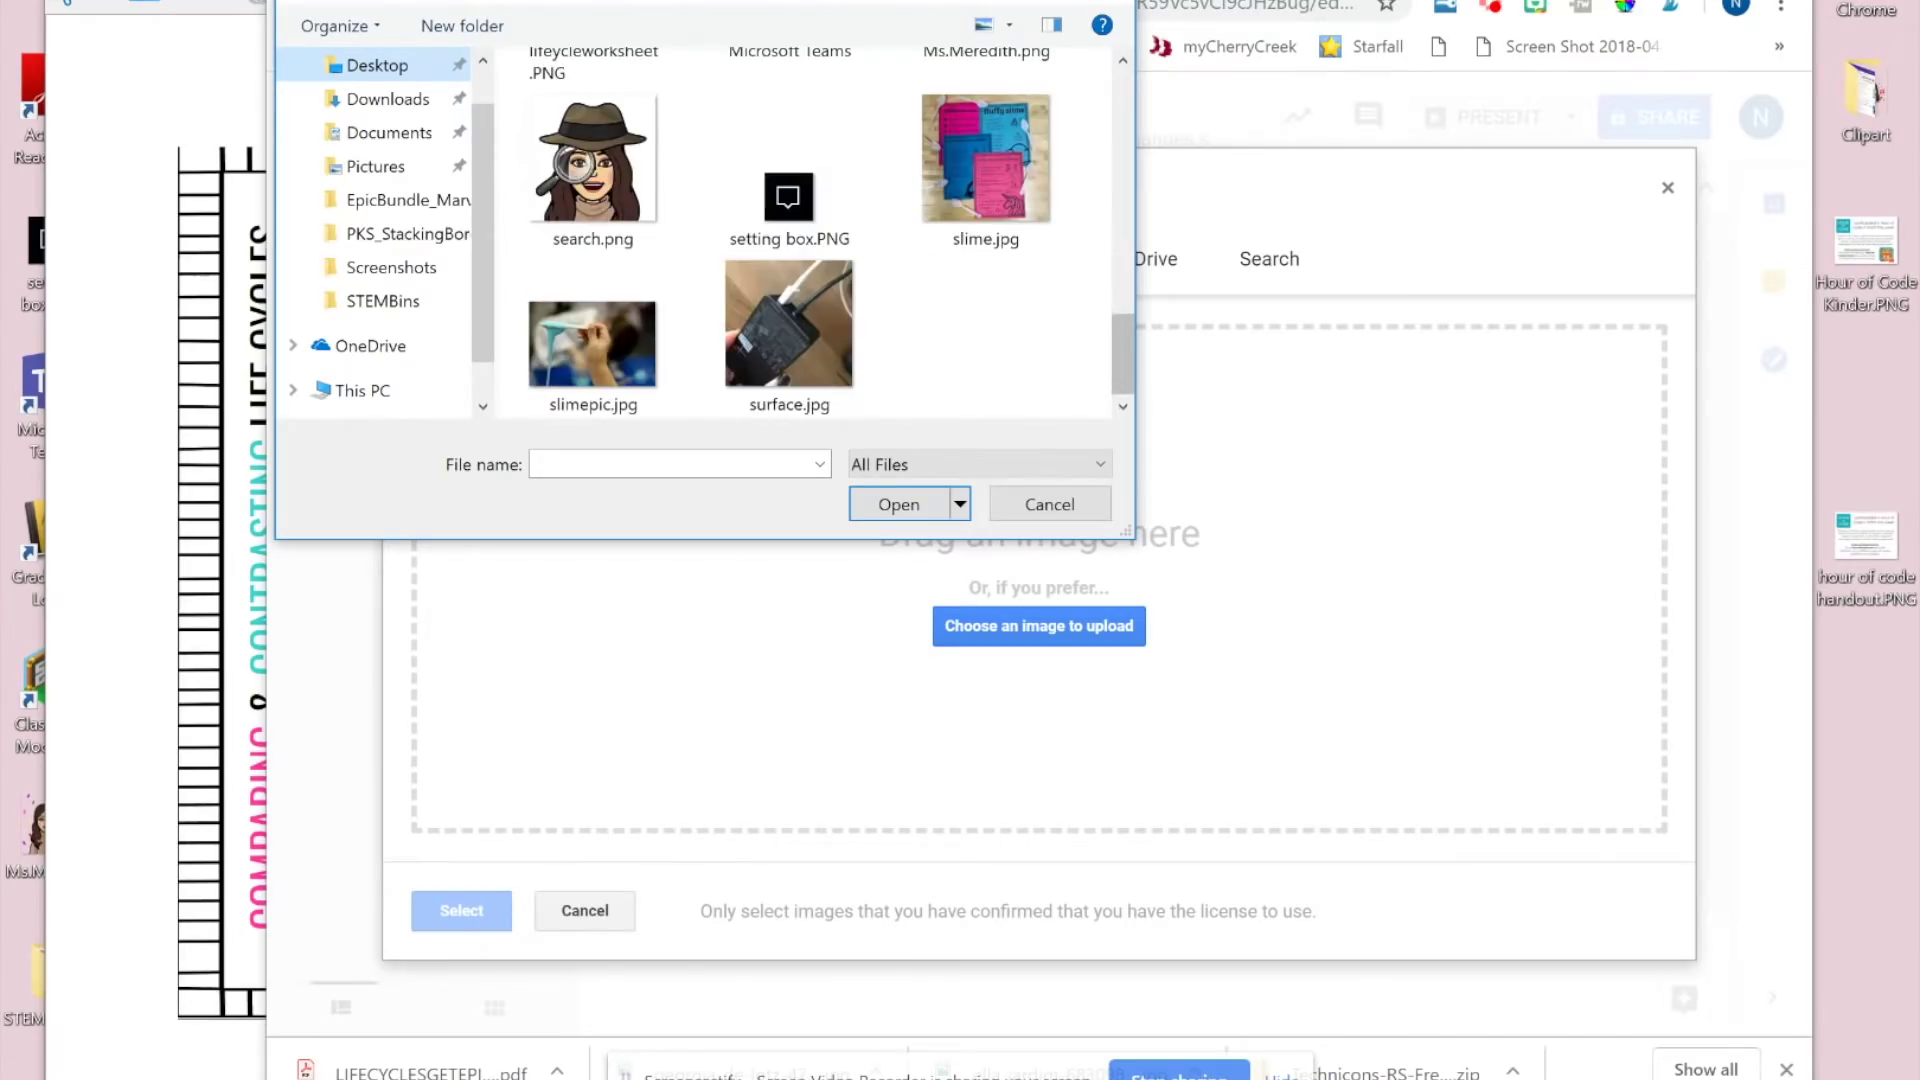
{"action": "scroll", "coordinate": [831, 232], "scroll_direction": "up", "scroll_amount": 1}
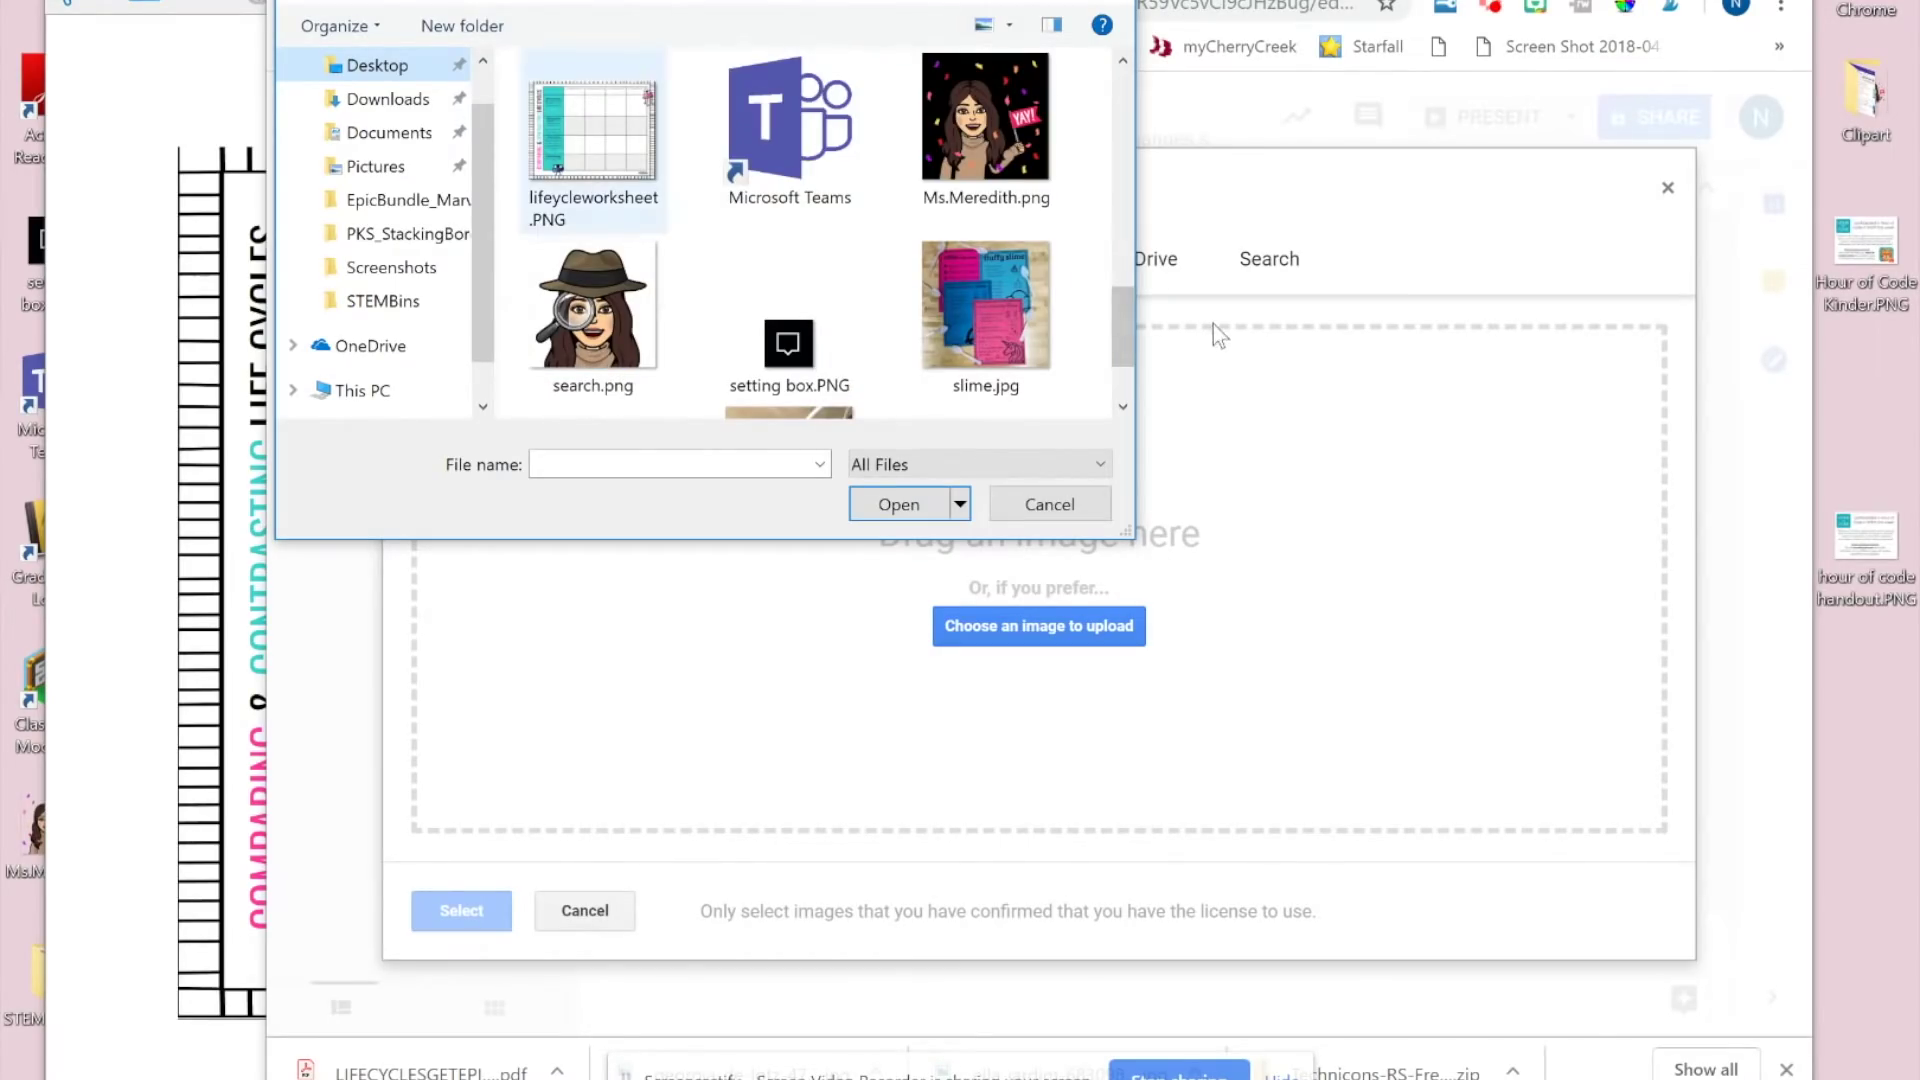
{"action": "left_click", "coordinate": [592, 142]}
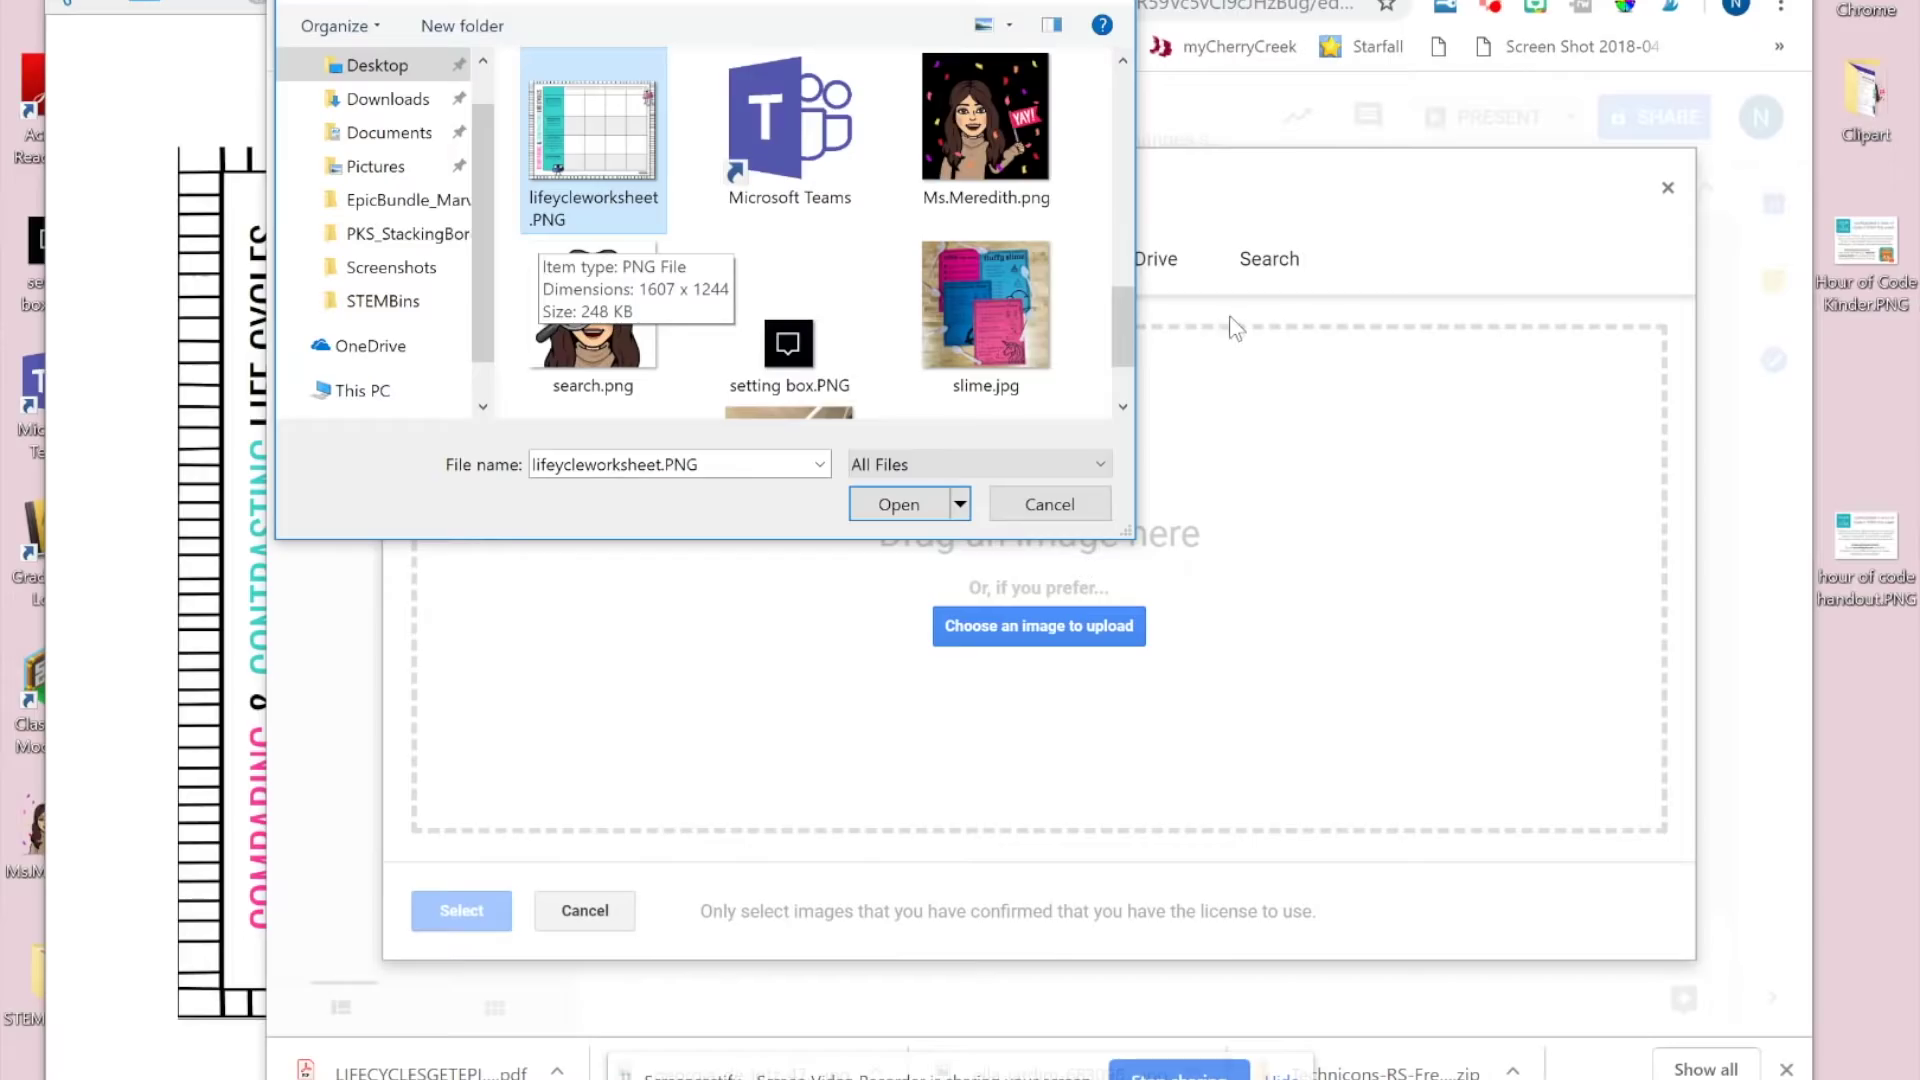
{"action": "left_click", "coordinate": [899, 504]}
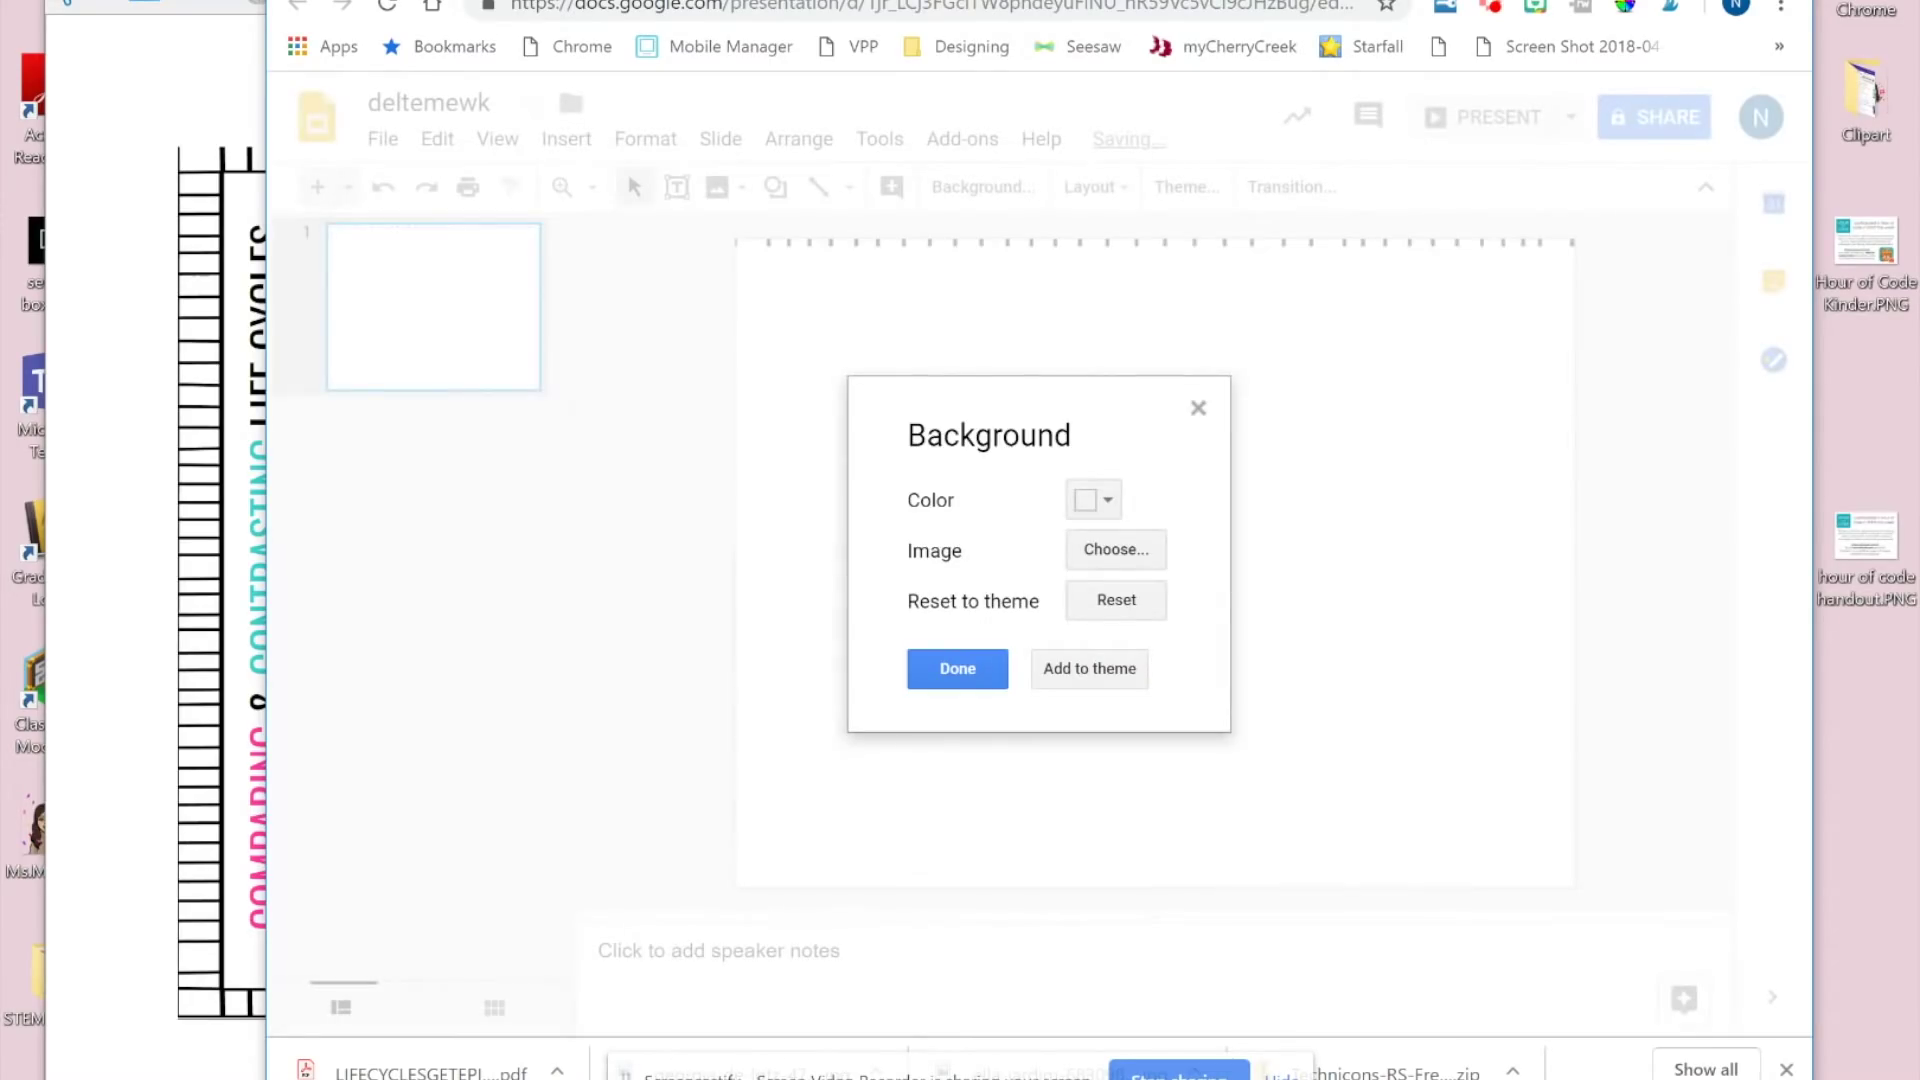
{"action": "left_click", "coordinate": [957, 669]}
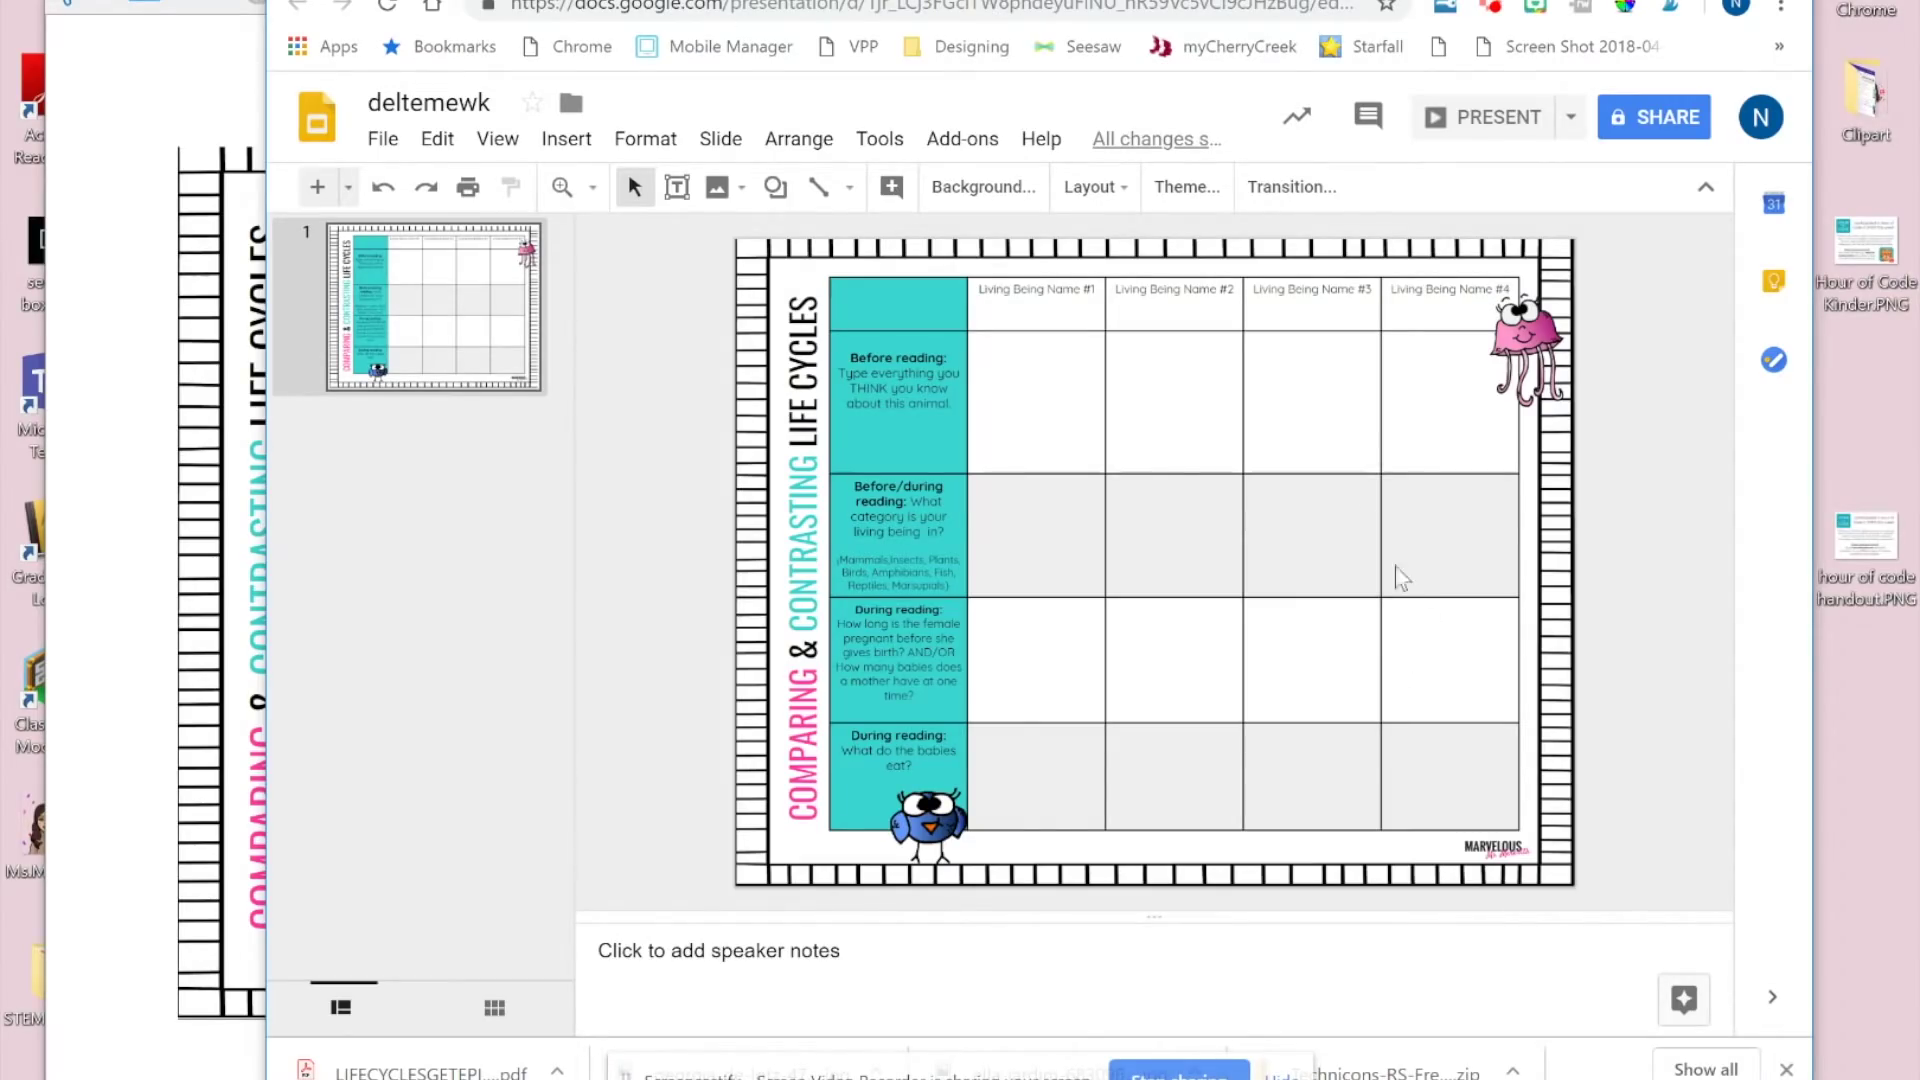
Step: Add a text box filling the Before reading cell under Living Being Name #1, containing "Type your answer here."
{"action": "left_click", "coordinate": [677, 187]}
{"action": "left_click_drag", "start_coordinate": [973, 337], "coordinate": [1100, 468]}
{"action": "type", "text": "T"}
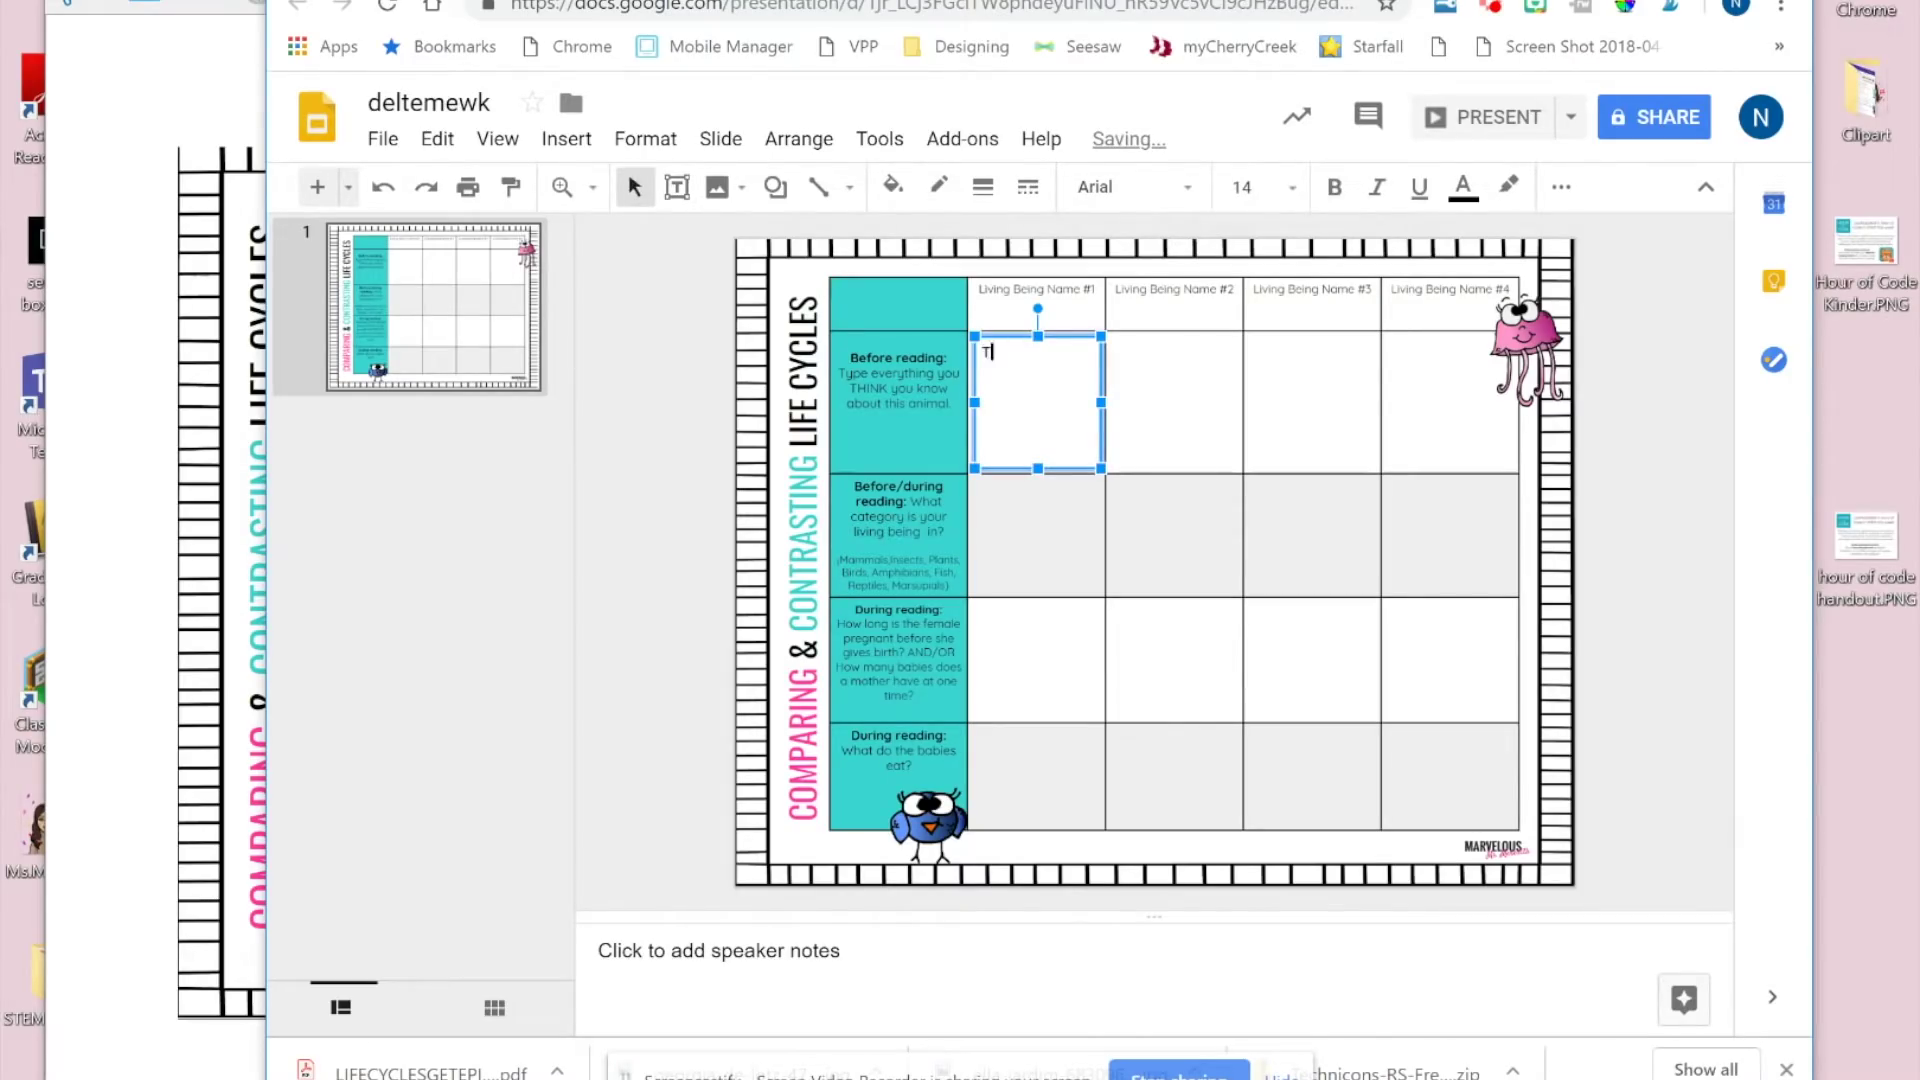
{"action": "type", "text": "ype your answr"}
{"action": "key", "text": "BackSpace"}
{"action": "key", "text": "BackSpace"}
{"action": "type", "text": "re"}
{"action": "key", "text": "BackSpace"}
{"action": "key", "text": "BackSpace"}
{"action": "type", "text": "er here."}
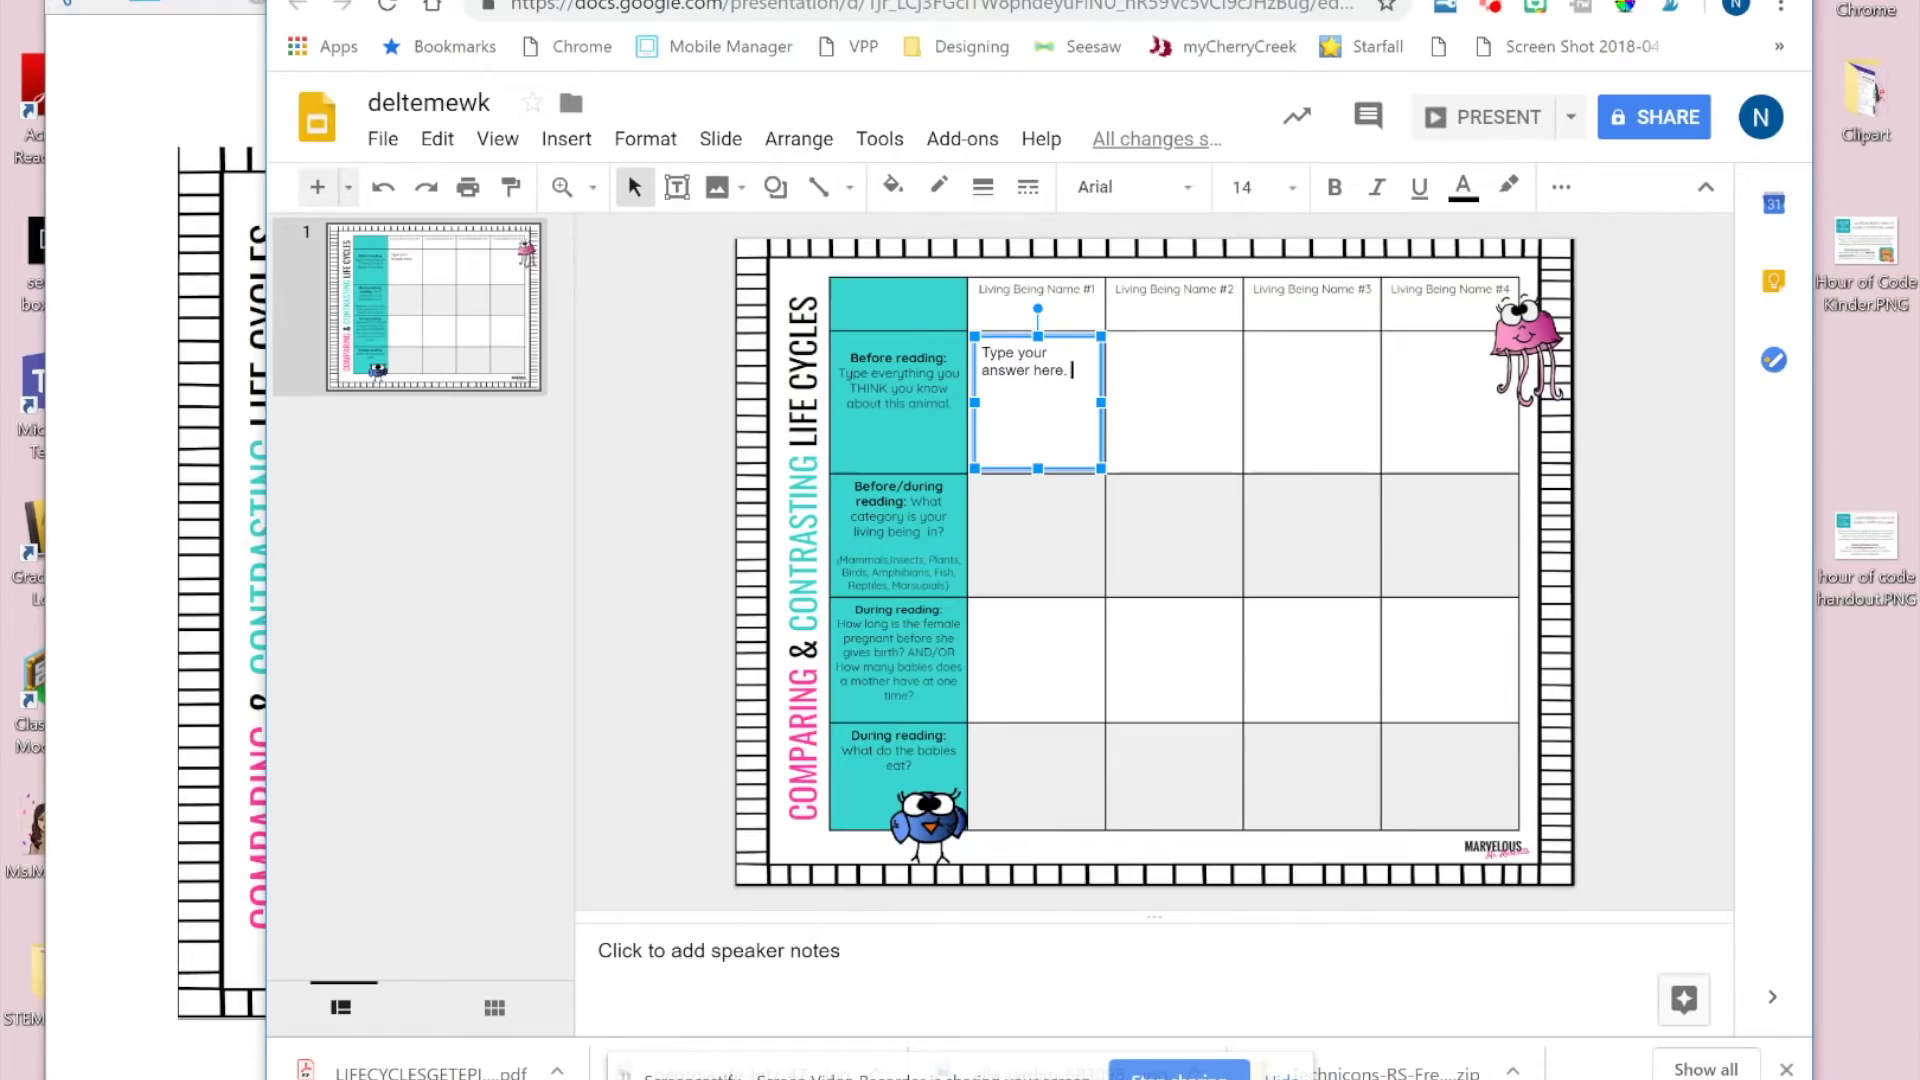
{"action": "left_click", "coordinate": [1428, 915]}
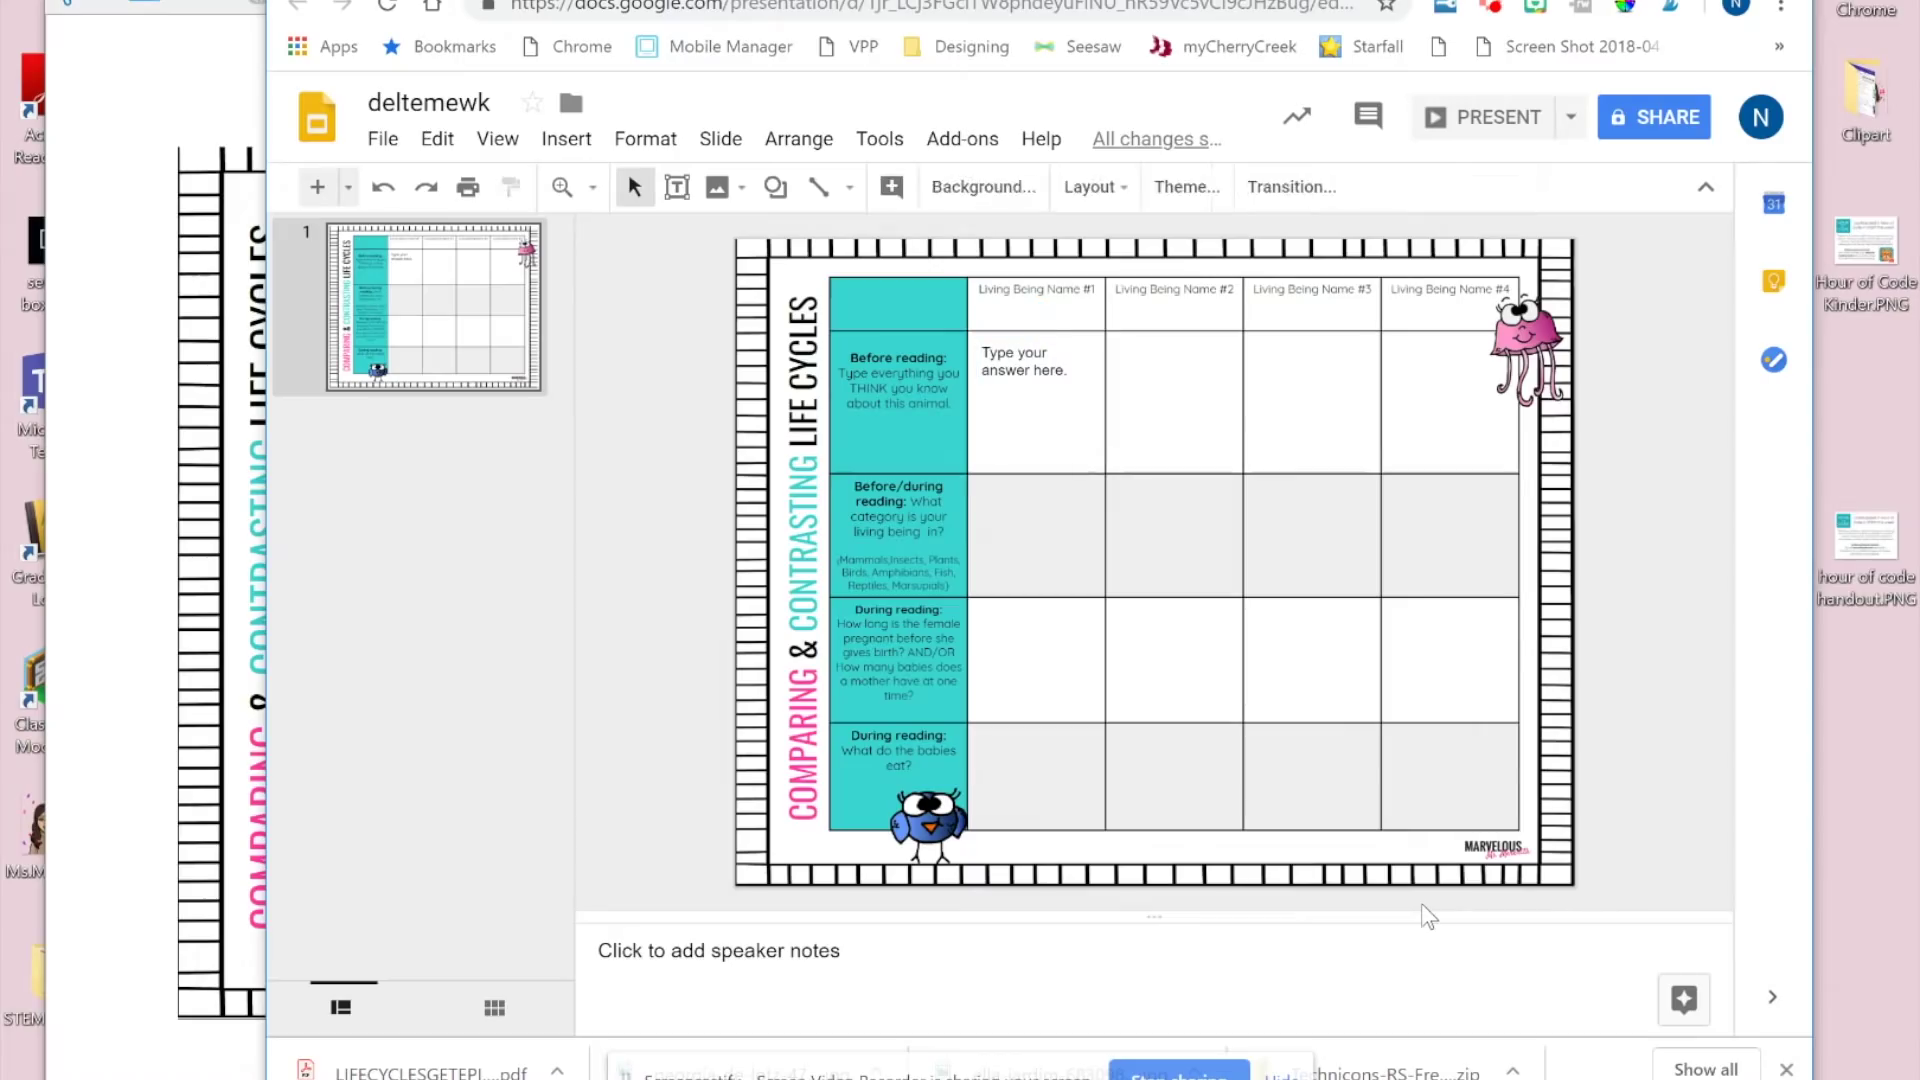
Step: Place copies of the answer text box in the Before reading cells under Living Being Name #2, #3 and #4
{"action": "key", "text": "ctrl+v"}
{"action": "left_click_drag", "start_coordinate": [1080, 482], "coordinate": [1204, 509]}
{"action": "left_click_drag", "start_coordinate": [1153, 426], "coordinate": [1155, 386]}
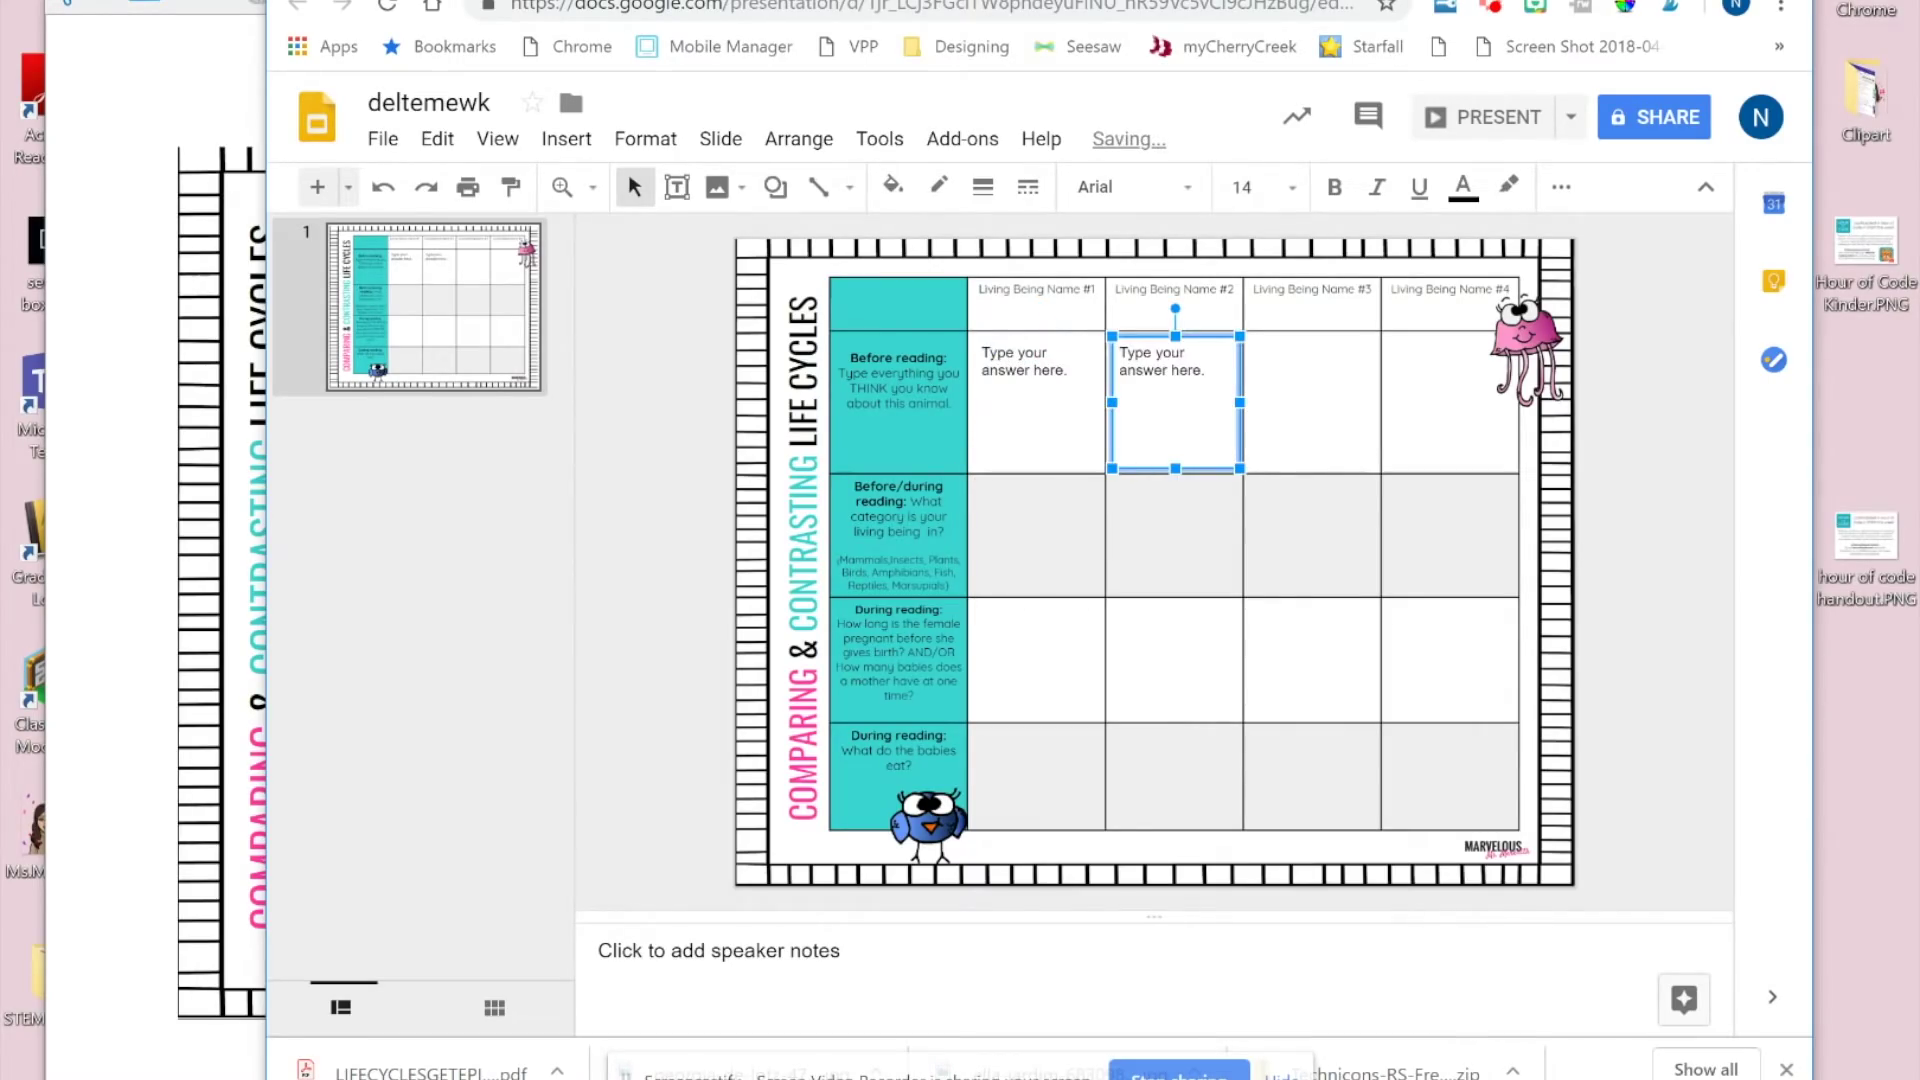
{"action": "left_click", "coordinate": [1358, 998]}
{"action": "key", "text": "ctrl+v"}
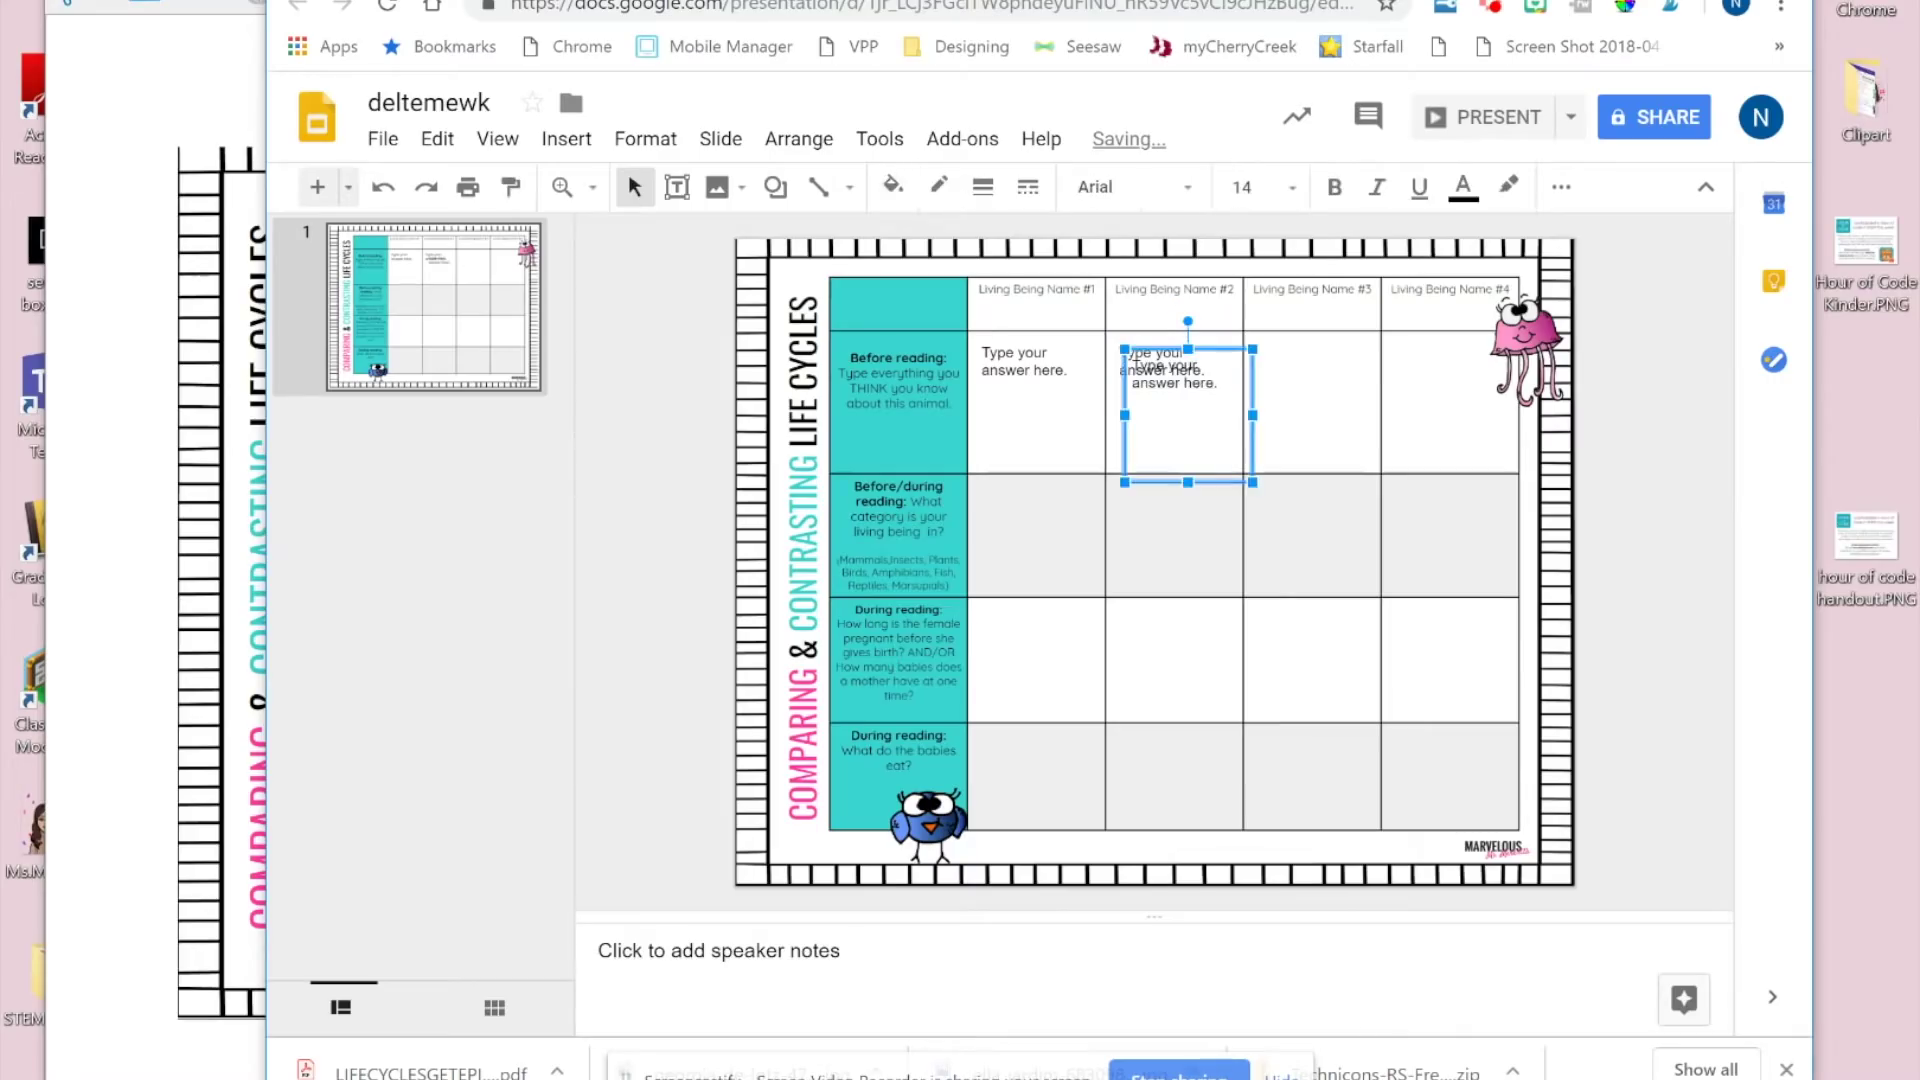
{"action": "left_click_drag", "start_coordinate": [1216, 481], "coordinate": [1274, 476]}
{"action": "left_click_drag", "start_coordinate": [1249, 409], "coordinate": [1315, 403]}
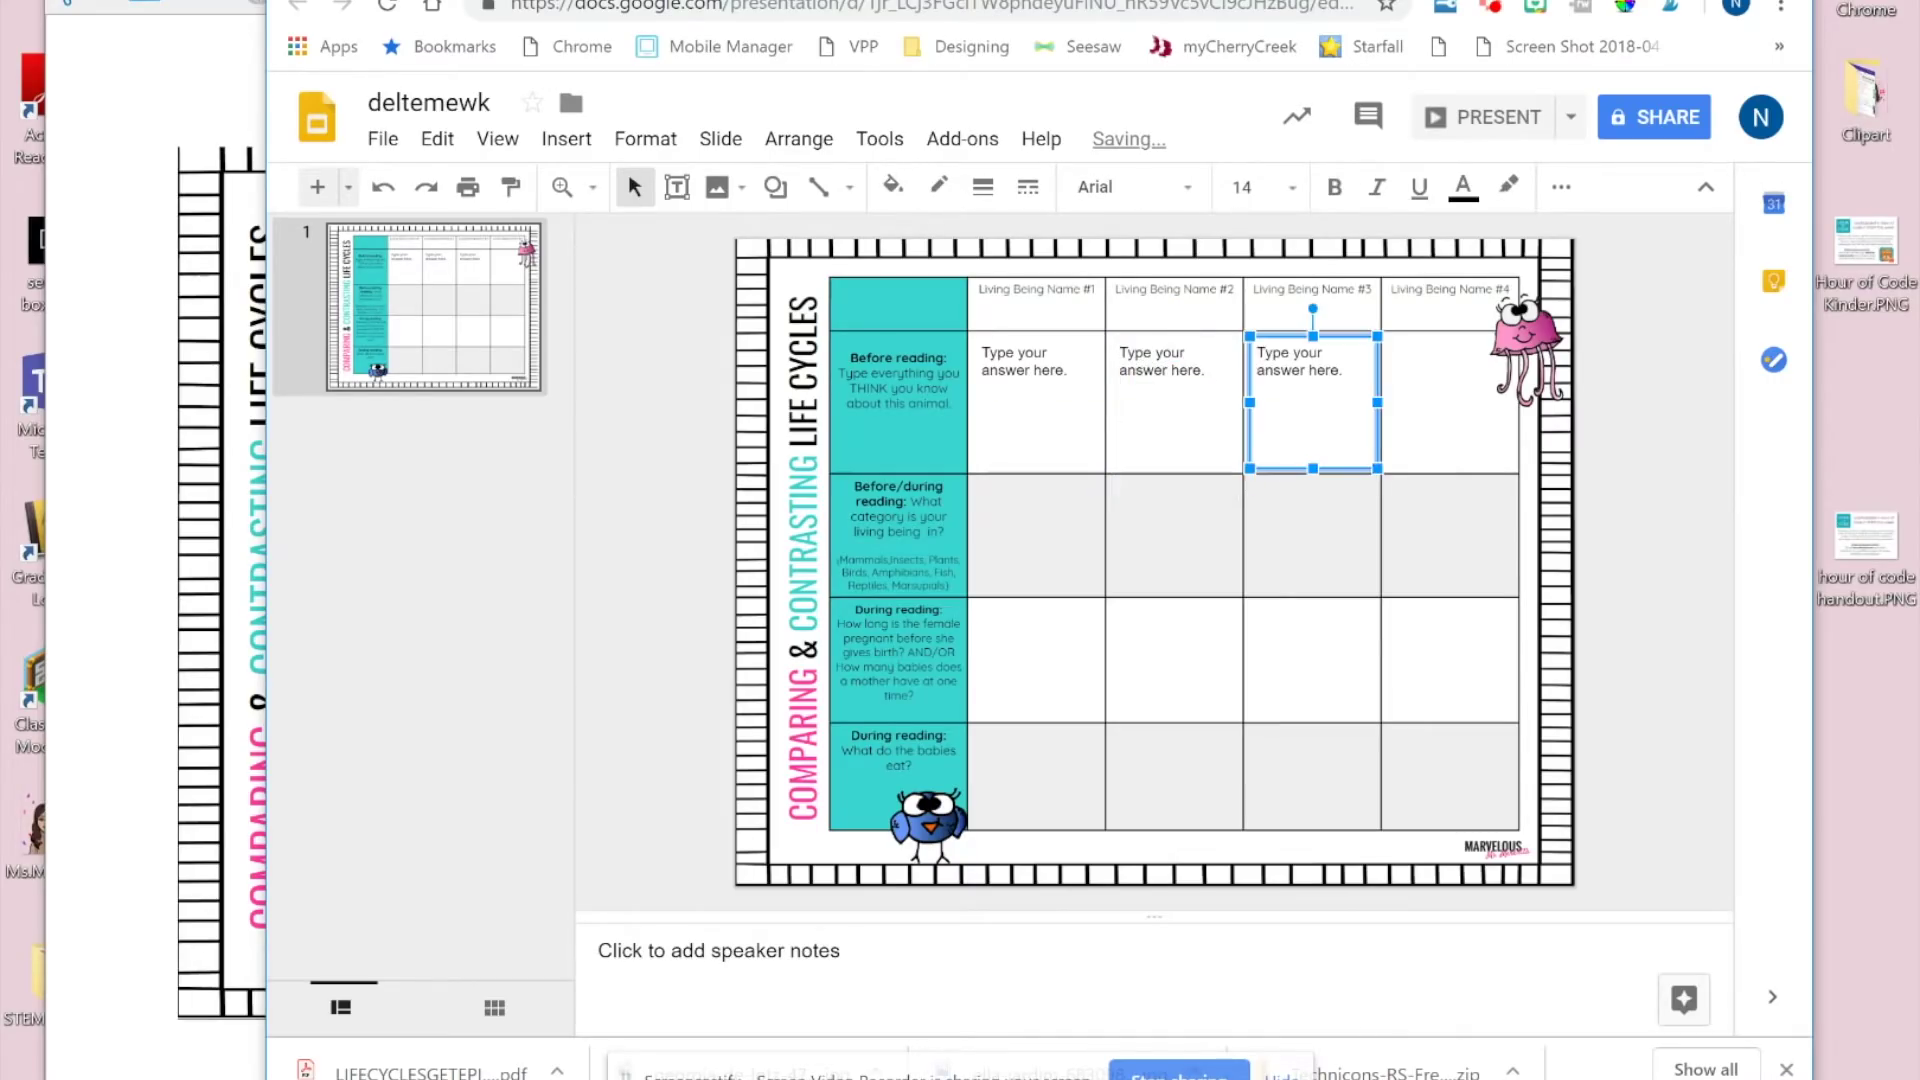
{"action": "key", "text": "Escape"}
{"action": "key", "text": "ctrl+v"}
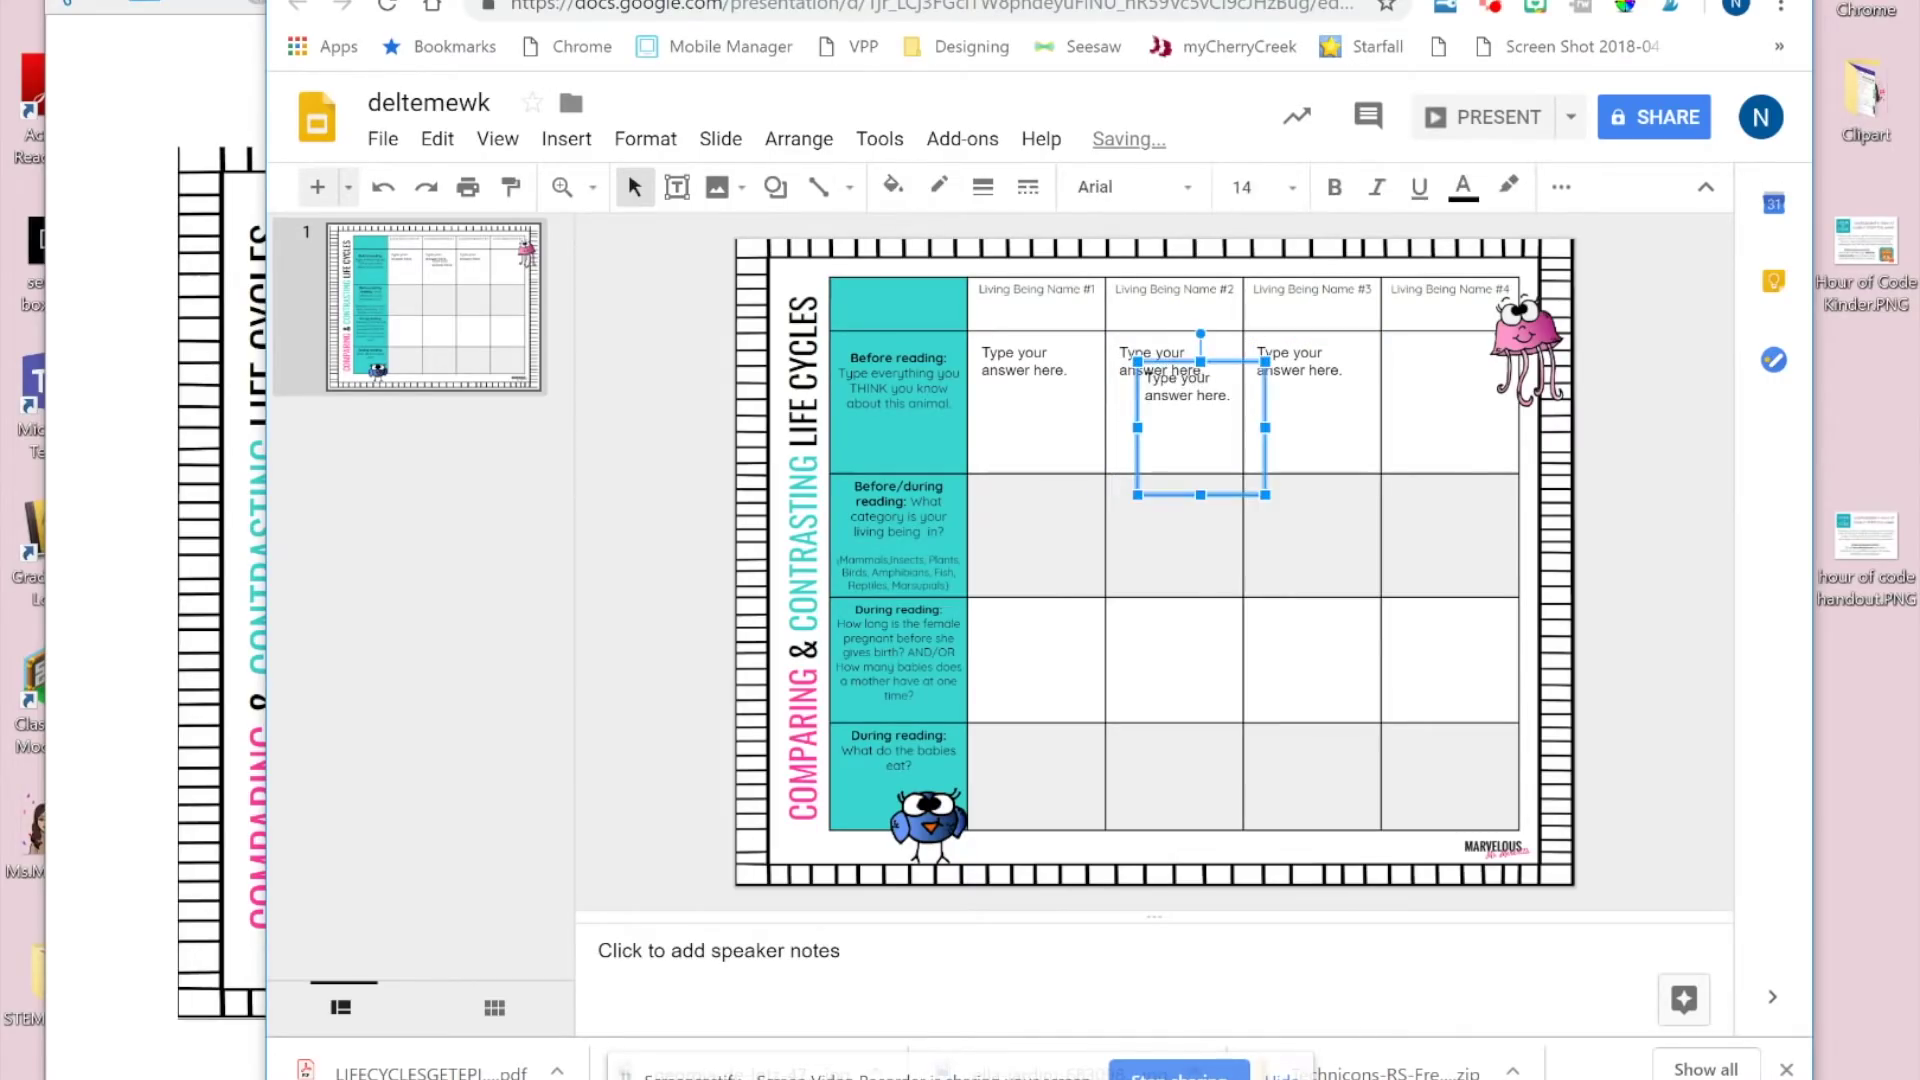
{"action": "left_click_drag", "start_coordinate": [1137, 462], "coordinate": [1387, 437]}
Step: Place a copy of the answer text box in the Before/during reading cell under Living Being Name #1 and shorten it to fit
{"action": "key", "text": "ctrl+v"}
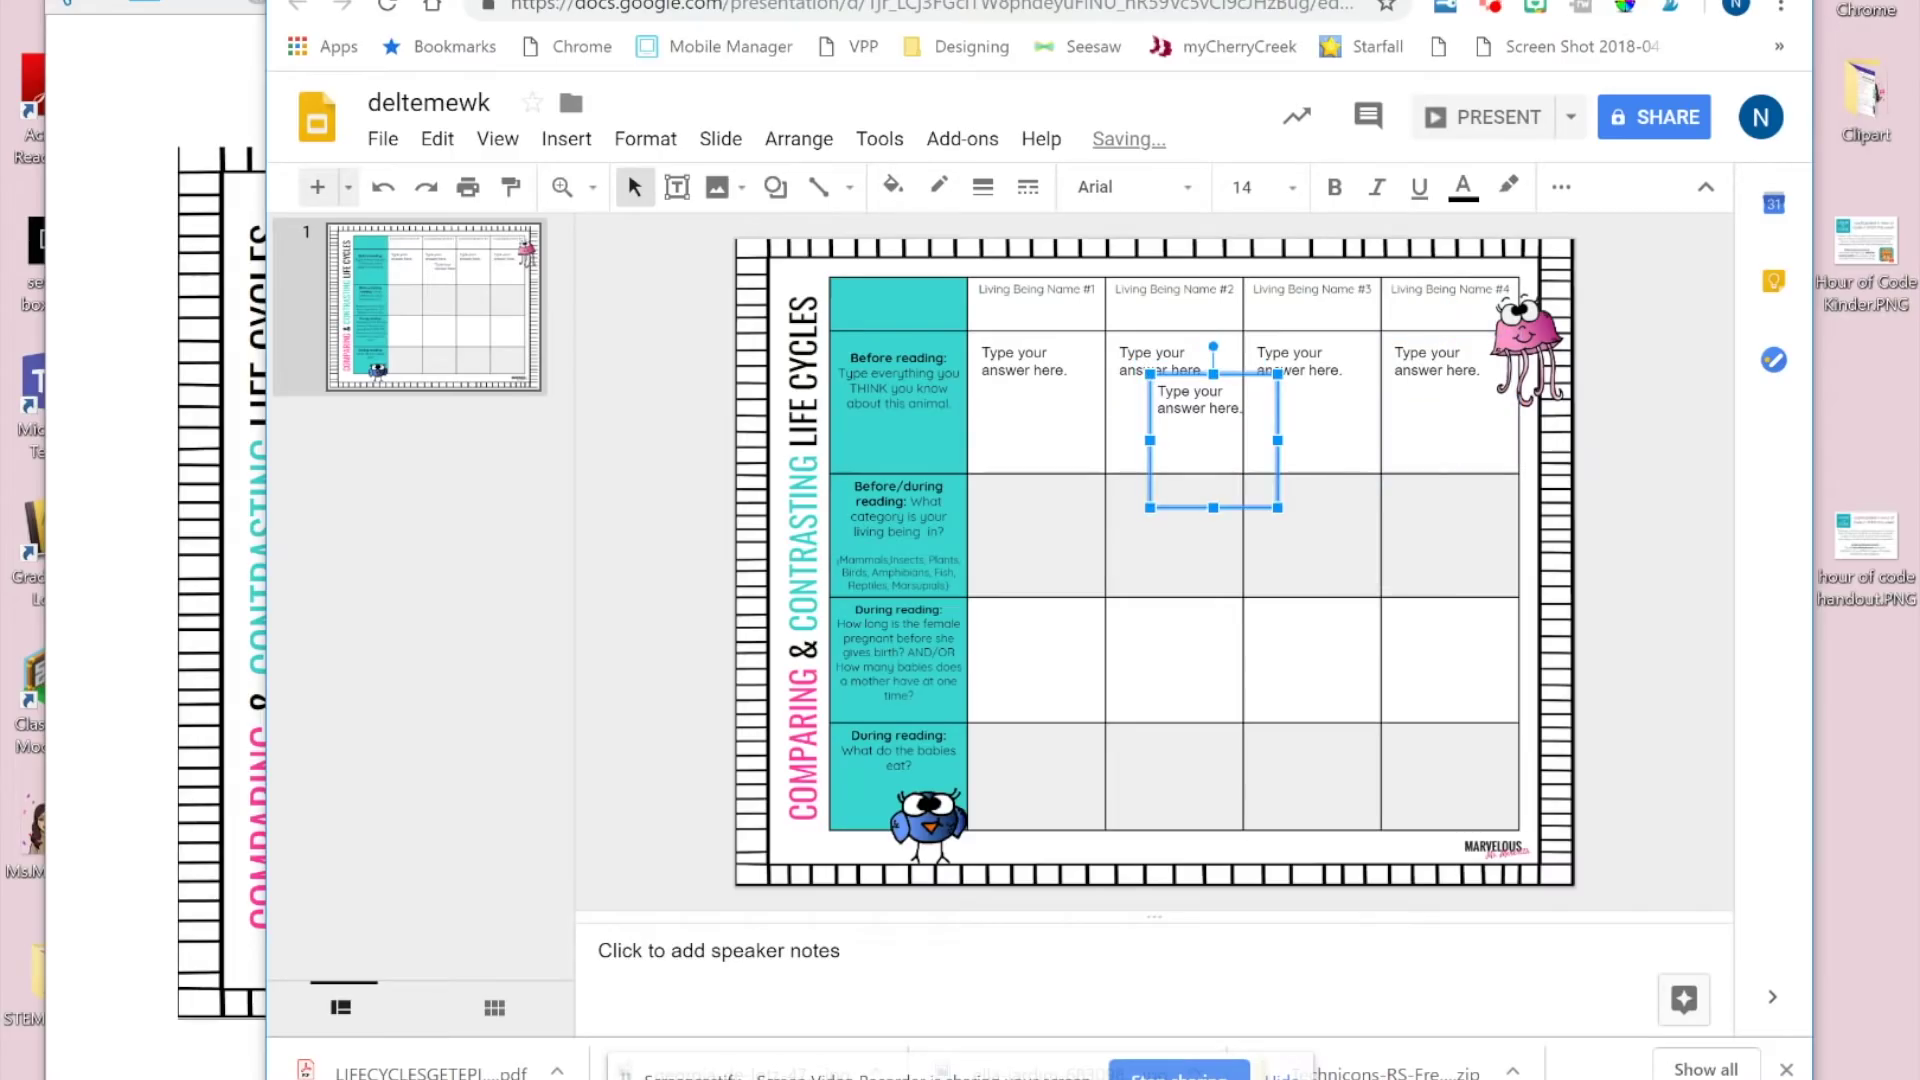
{"action": "left_click_drag", "start_coordinate": [1200, 410], "coordinate": [1025, 515]}
{"action": "left_click_drag", "start_coordinate": [1038, 612], "coordinate": [1038, 587]}
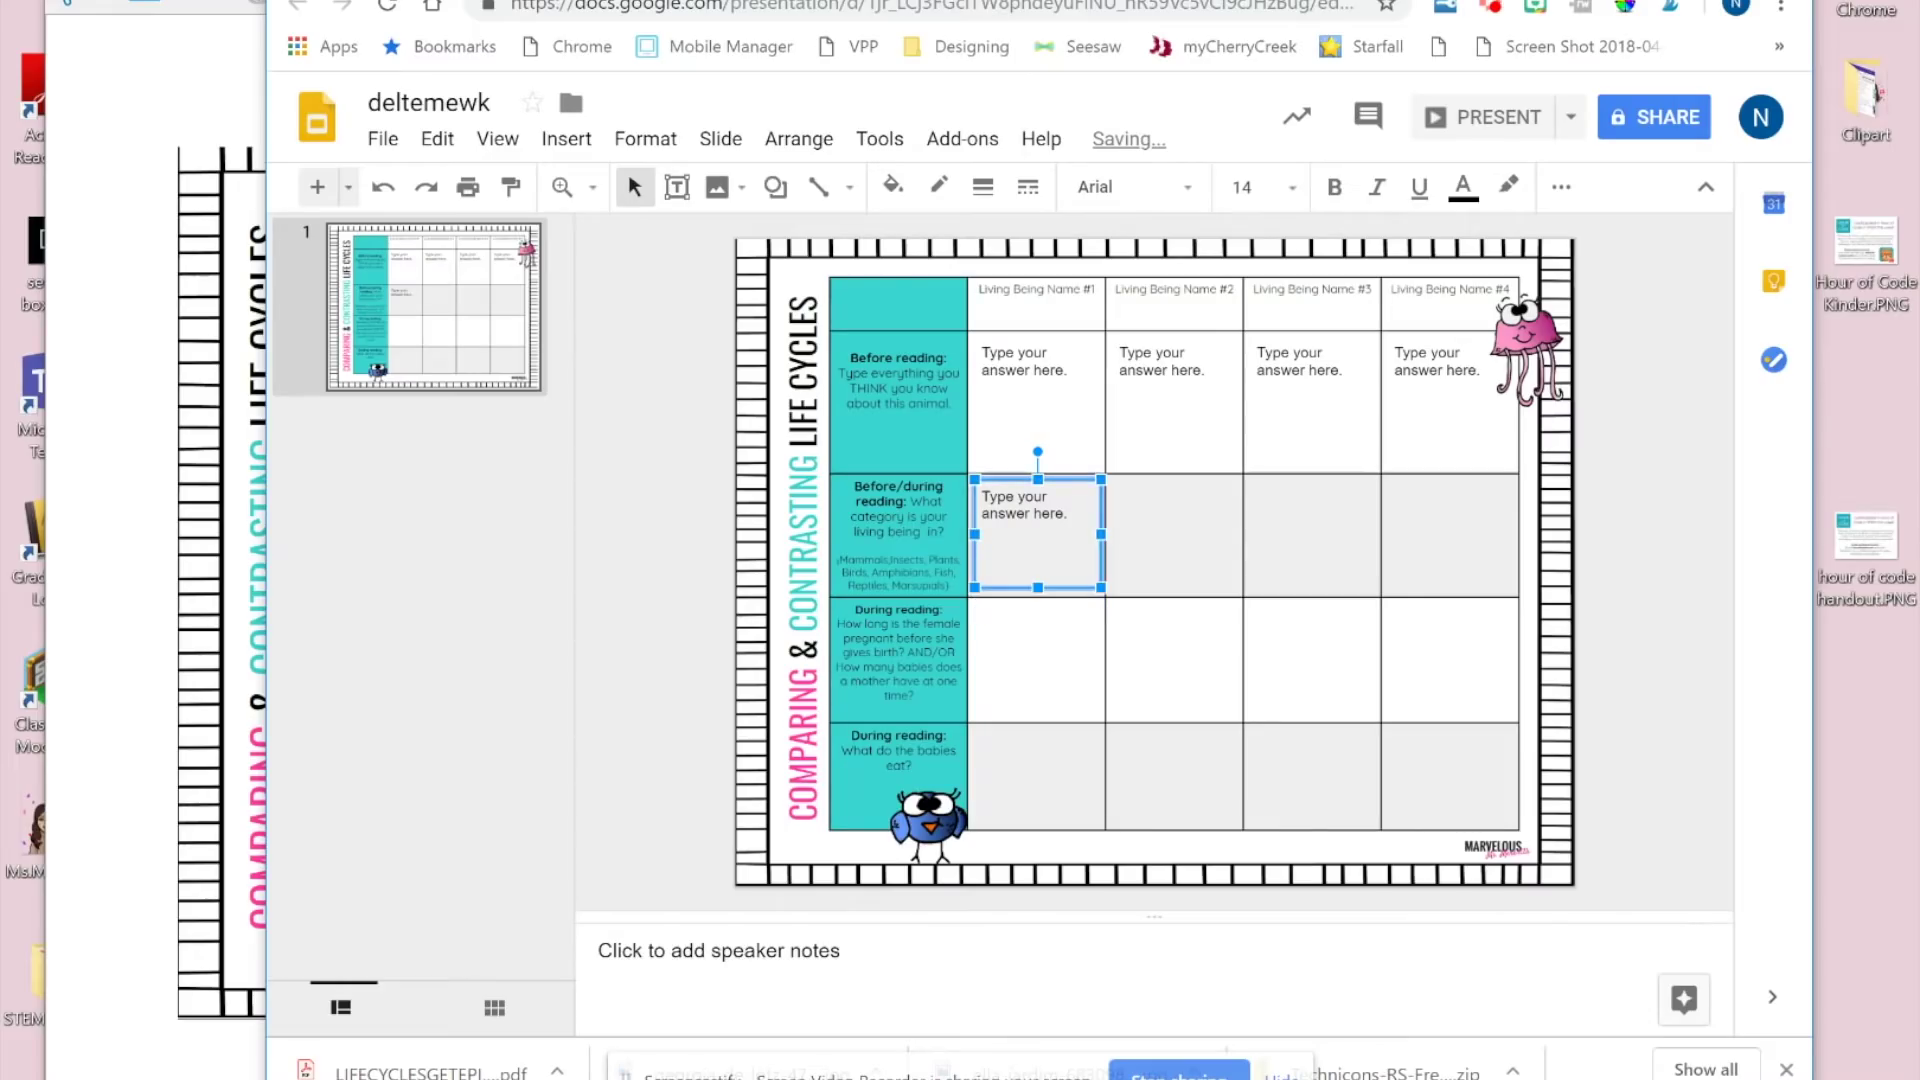
Step: Copy the shortened text box into the Before/during reading cells under Living Being Name #2, #3 and #4
{"action": "key", "text": "ctrl+v"}
{"action": "left_click_drag", "start_coordinate": [1050, 547], "coordinate": [1176, 535]}
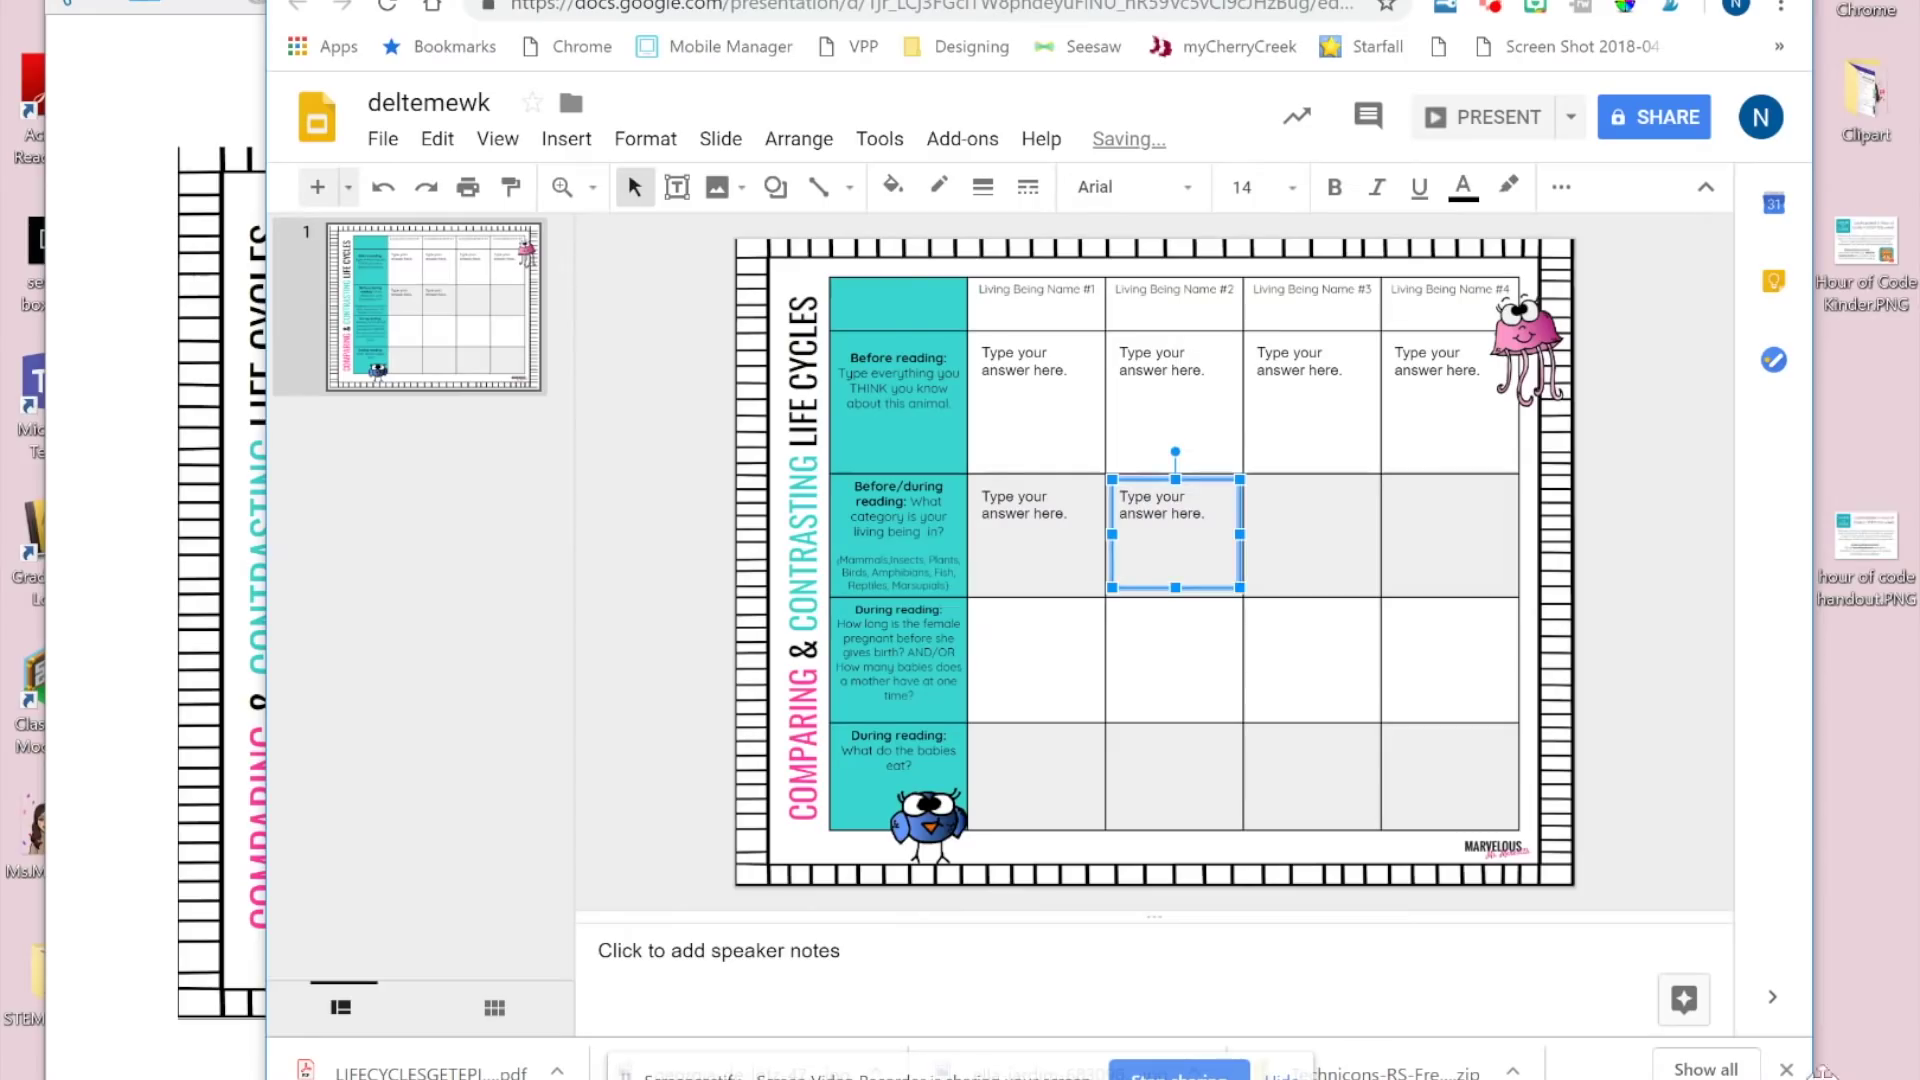
{"action": "key", "text": "ctrl+d"}
{"action": "left_click_drag", "start_coordinate": [1135, 505], "coordinate": [1262, 492]}
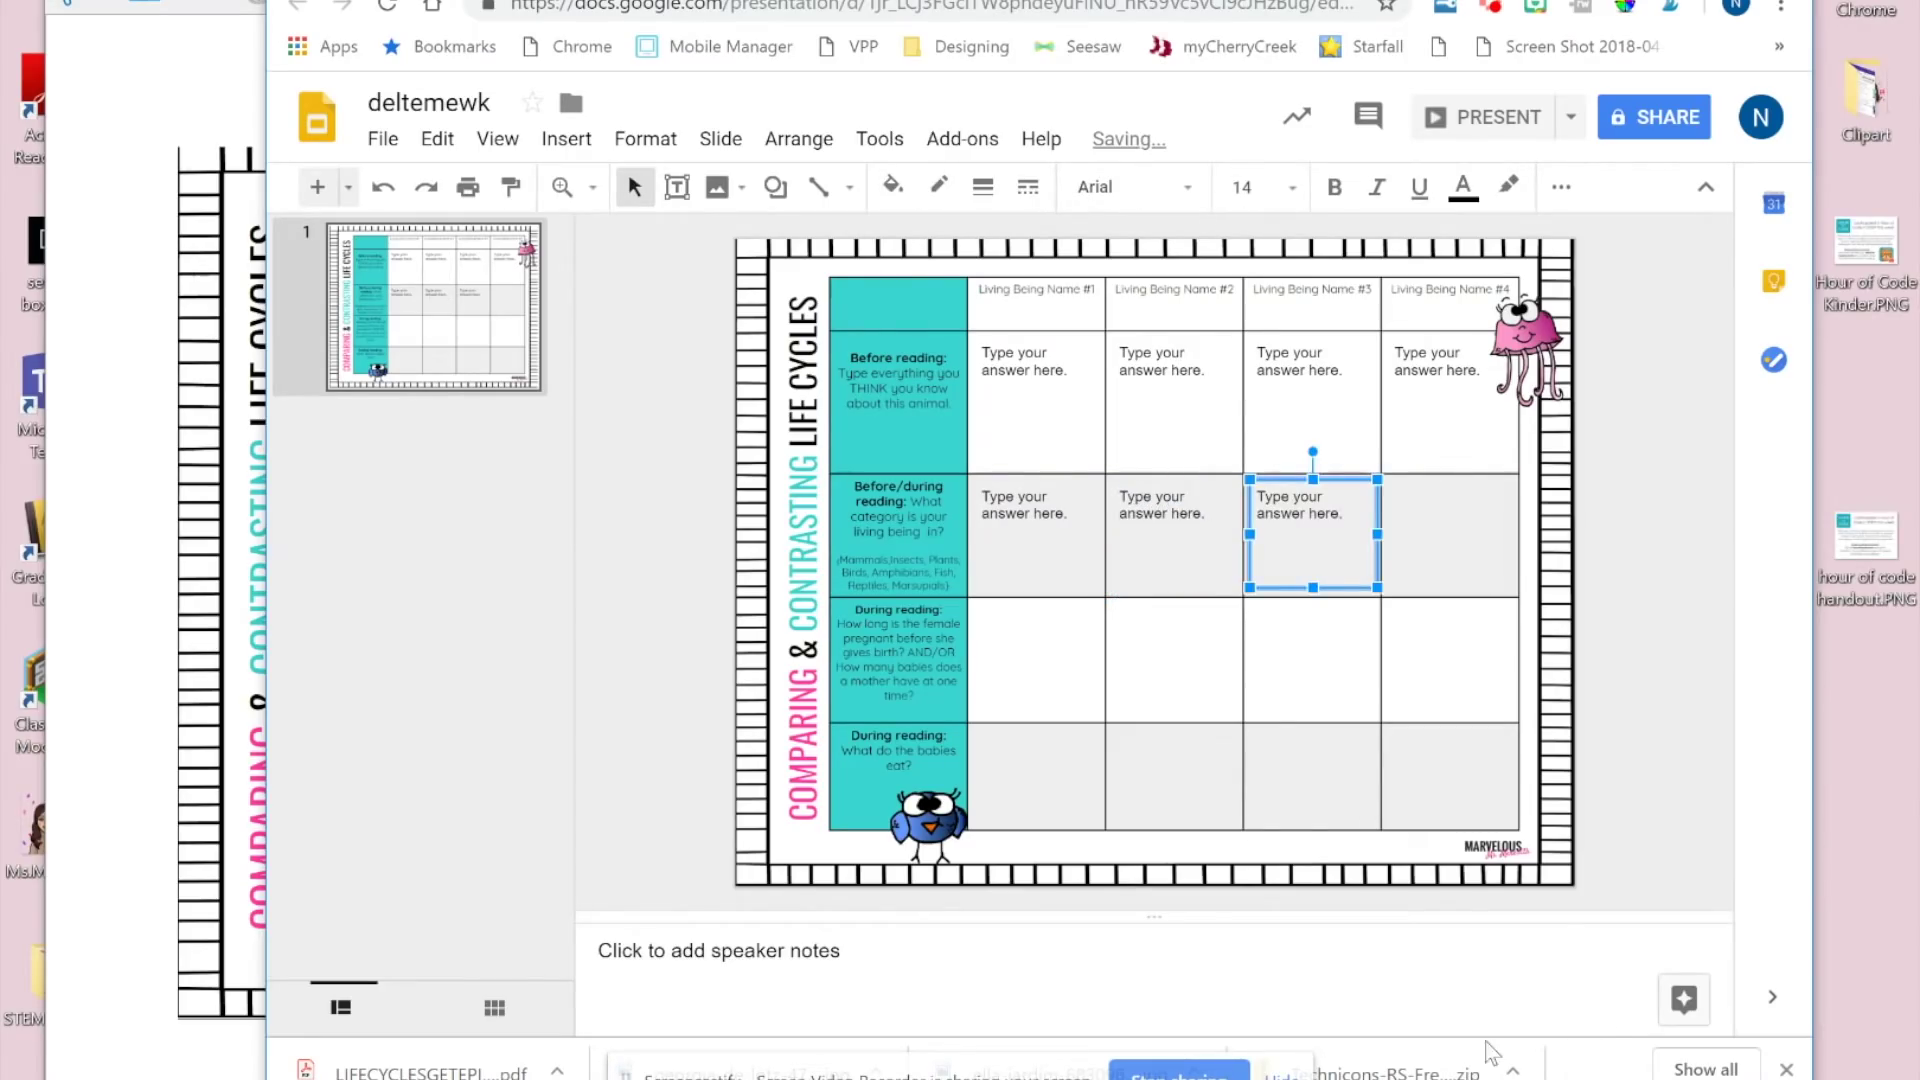
{"action": "key", "text": "ctrl+d"}
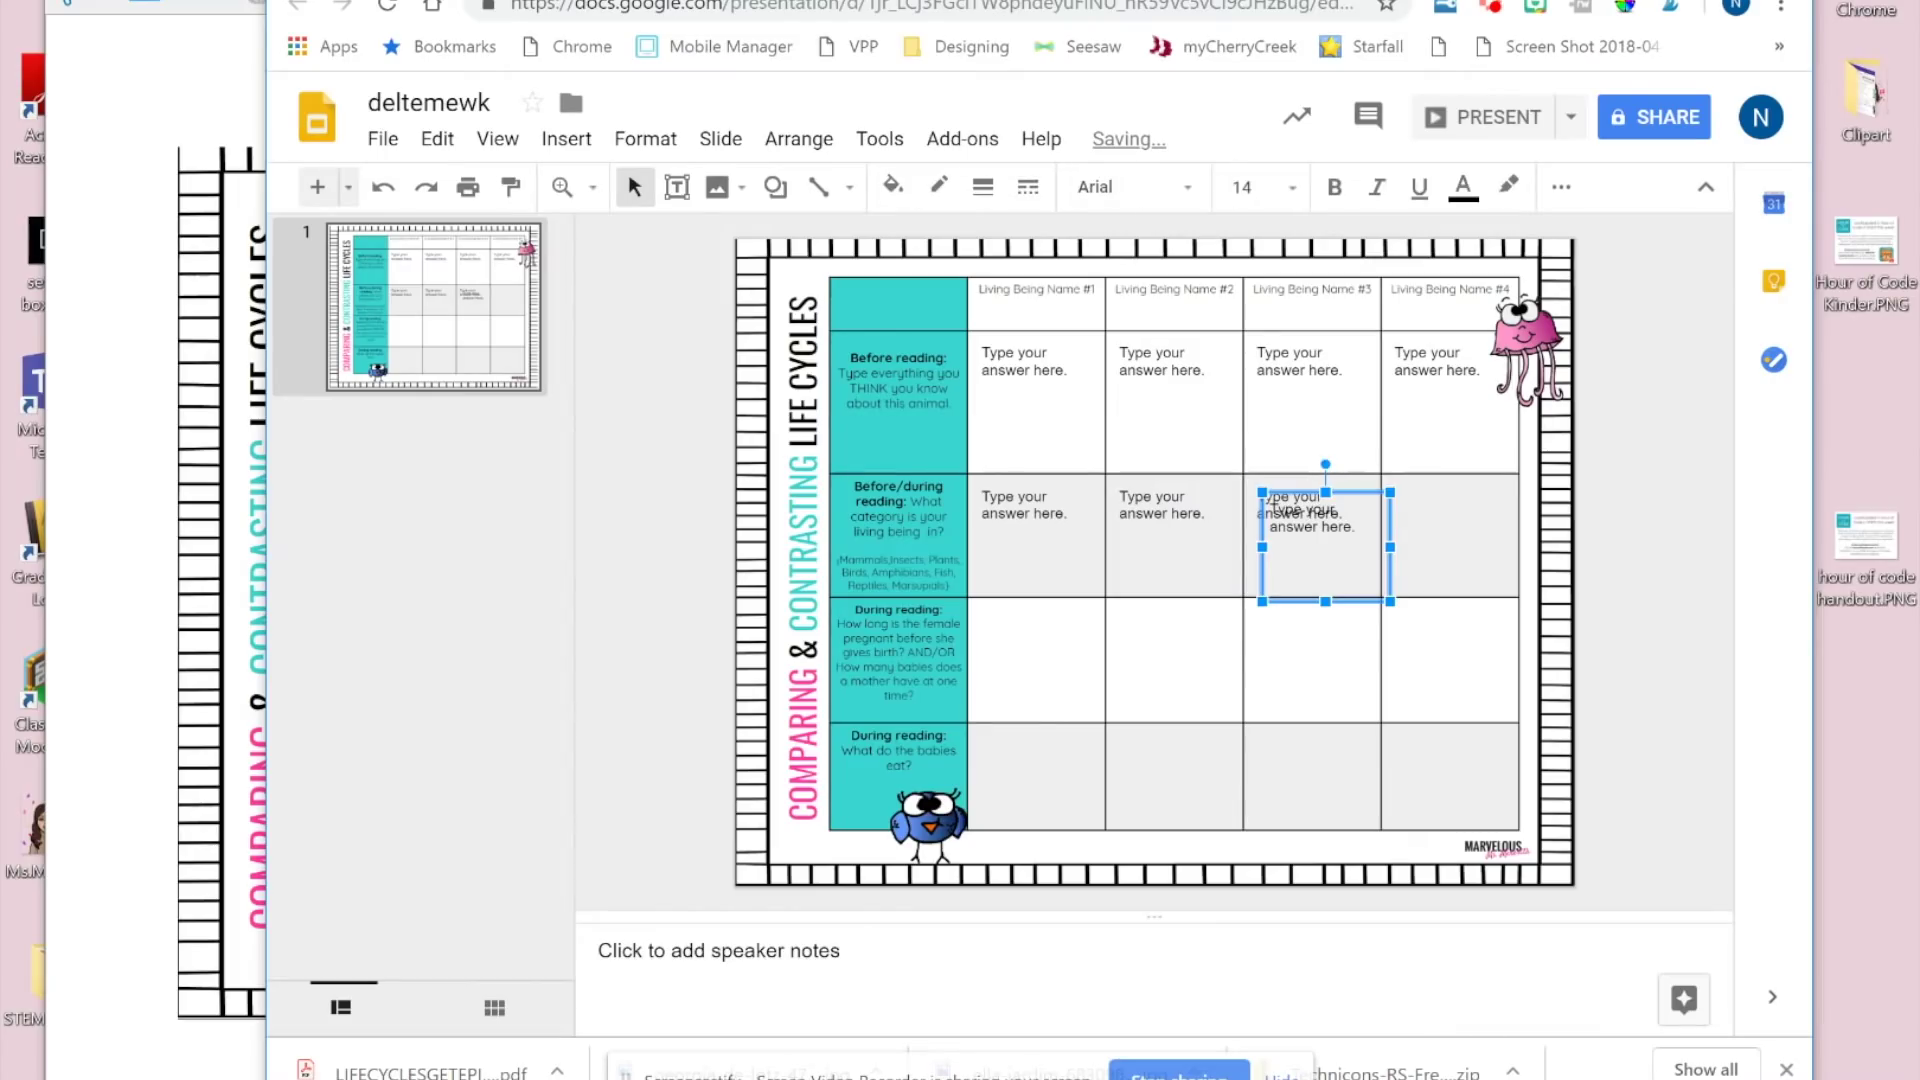
{"action": "left_click_drag", "start_coordinate": [1300, 520], "coordinate": [1425, 507]}
Step: Place copies of the answer text box in the "How long is the female pregnant" row under Living Being Name #1 through #4
{"action": "key", "text": "ctrl+d"}
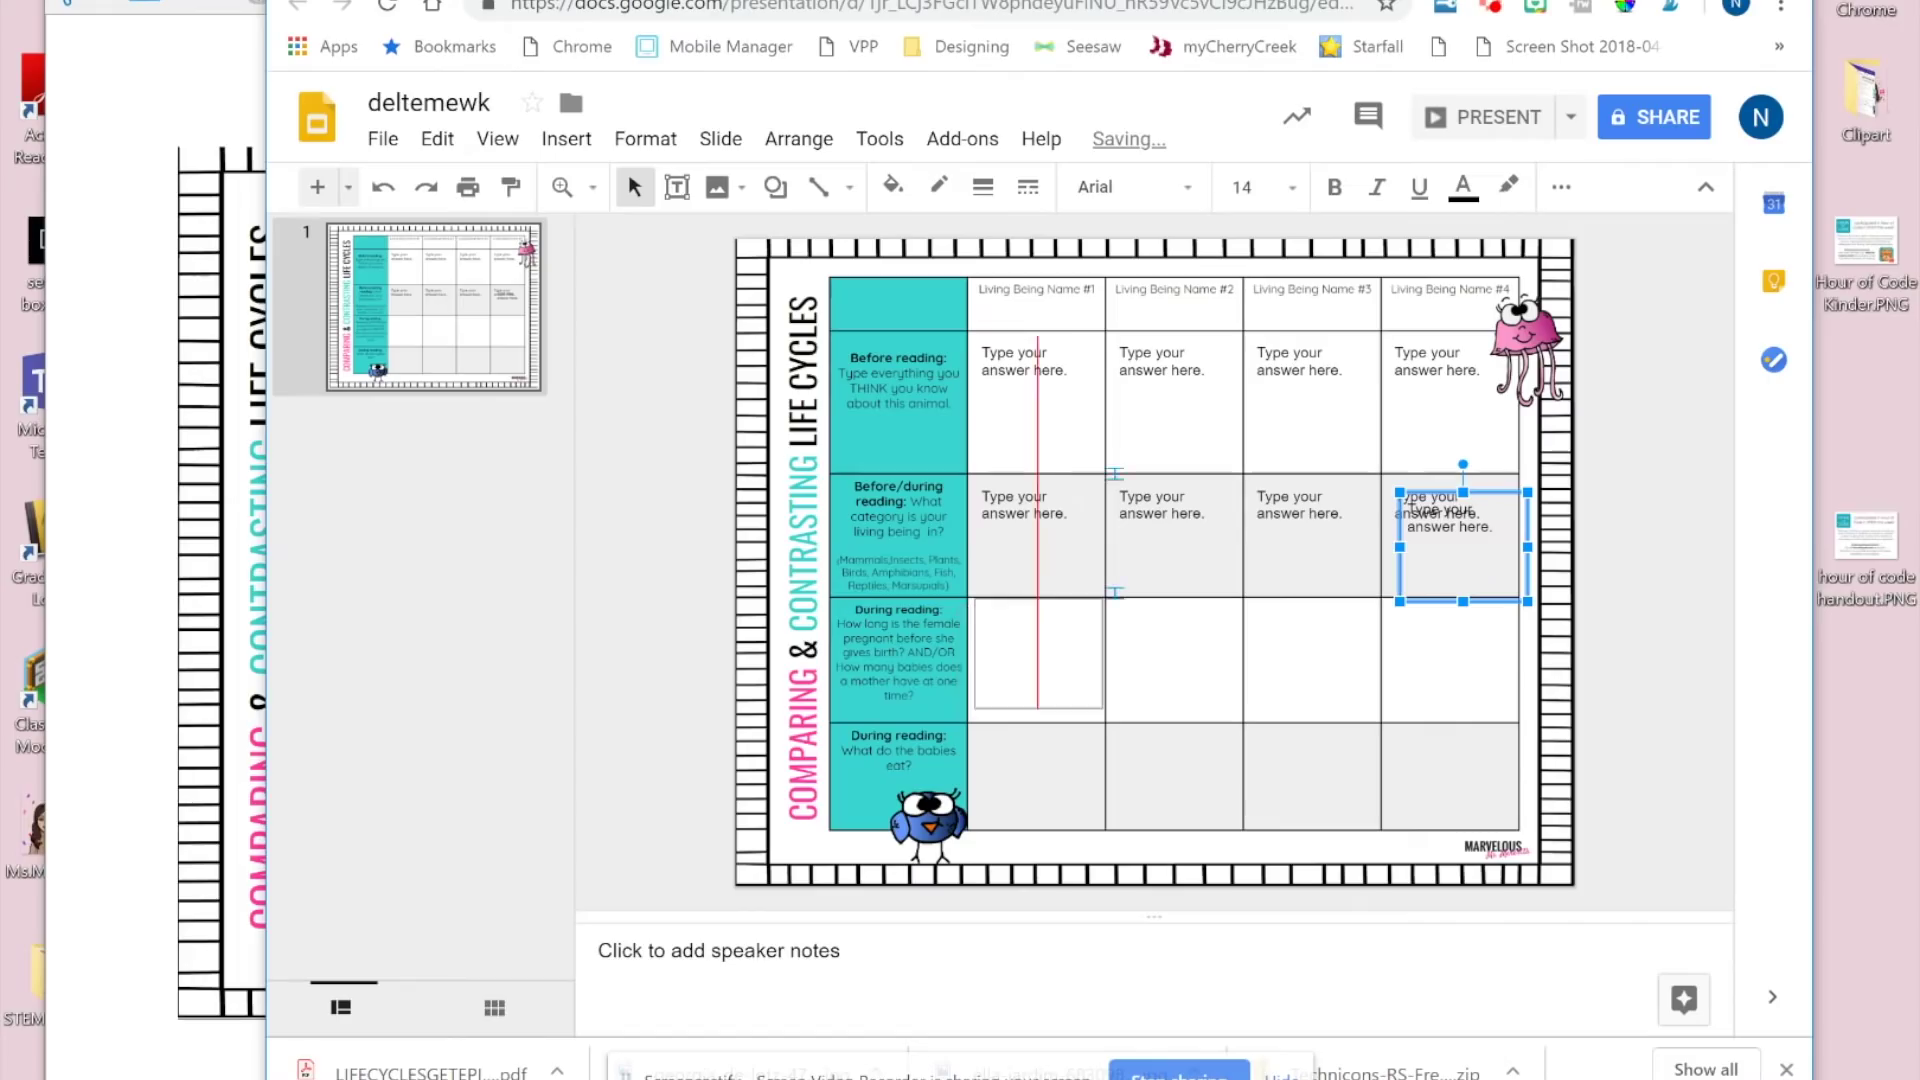
{"action": "left_click_drag", "start_coordinate": [1031, 660], "coordinate": [1038, 660]}
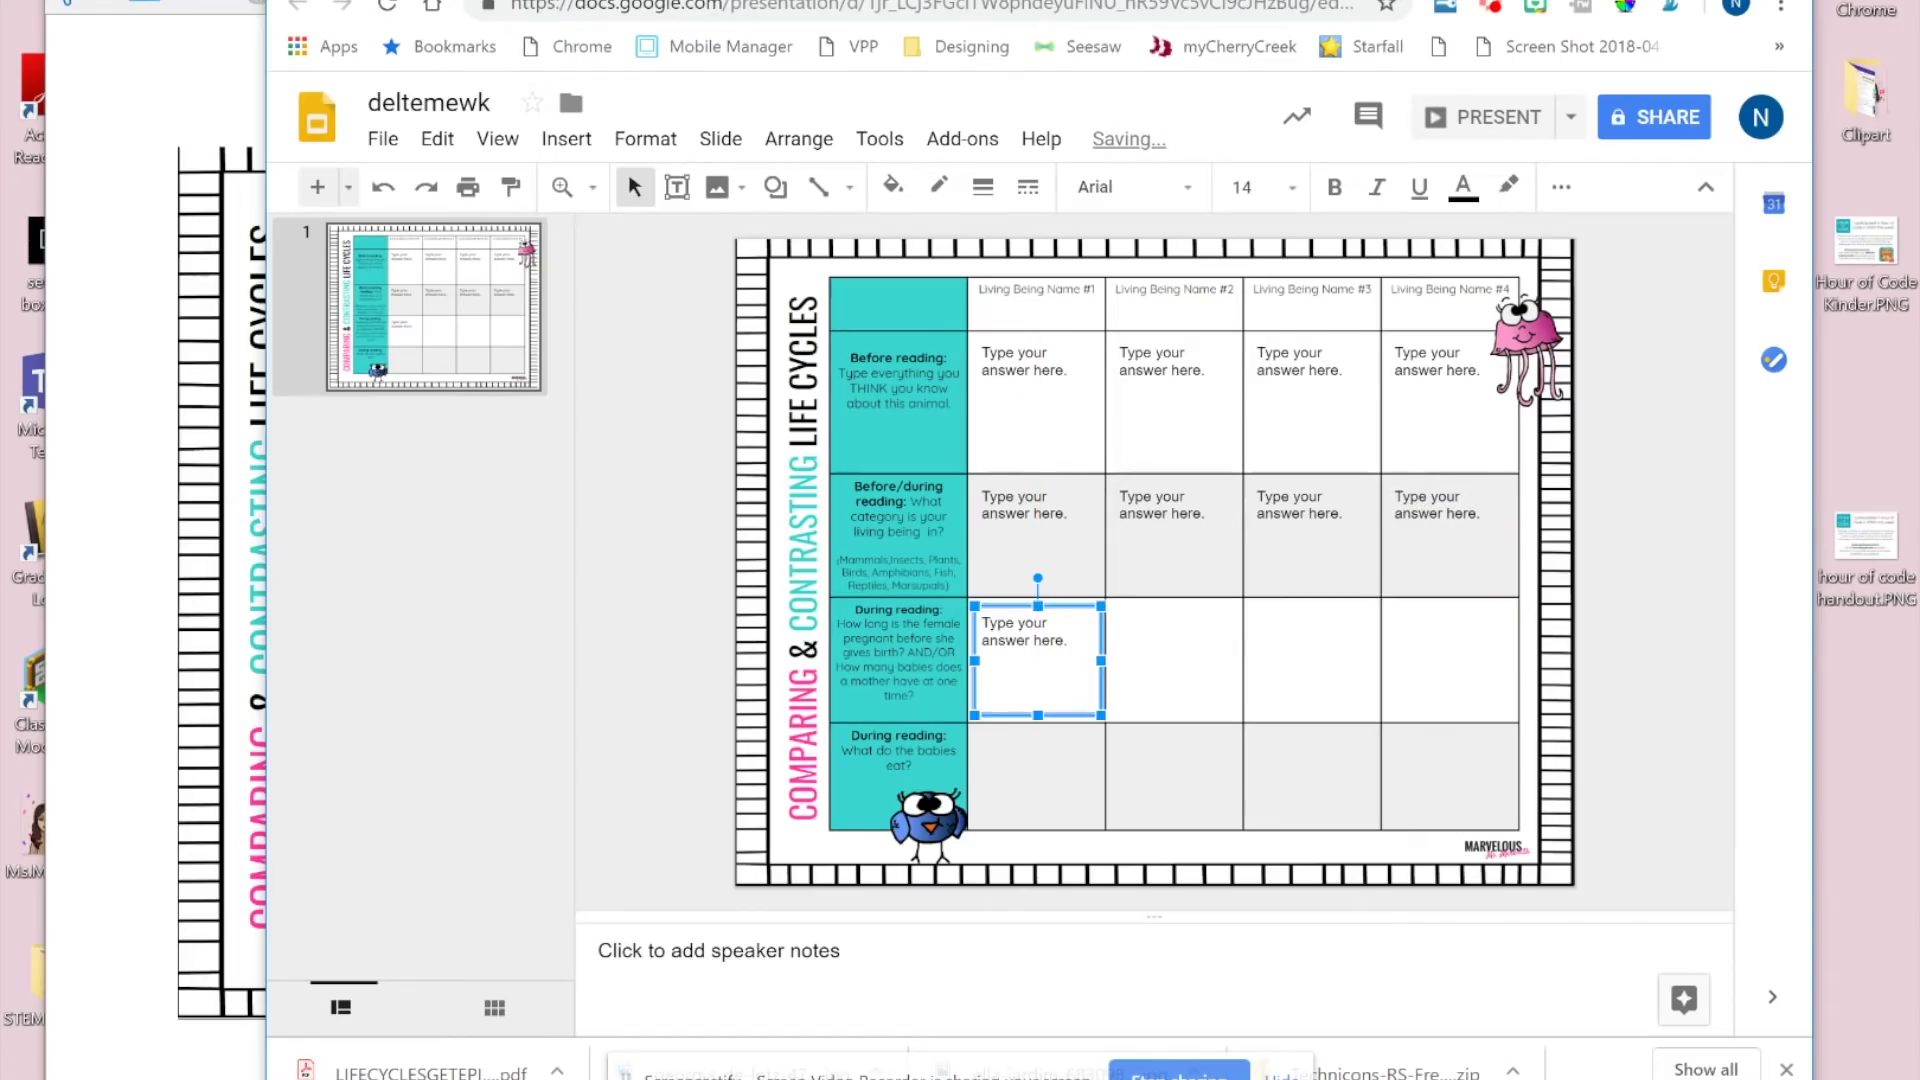
{"action": "key", "text": "ctrl+d"}
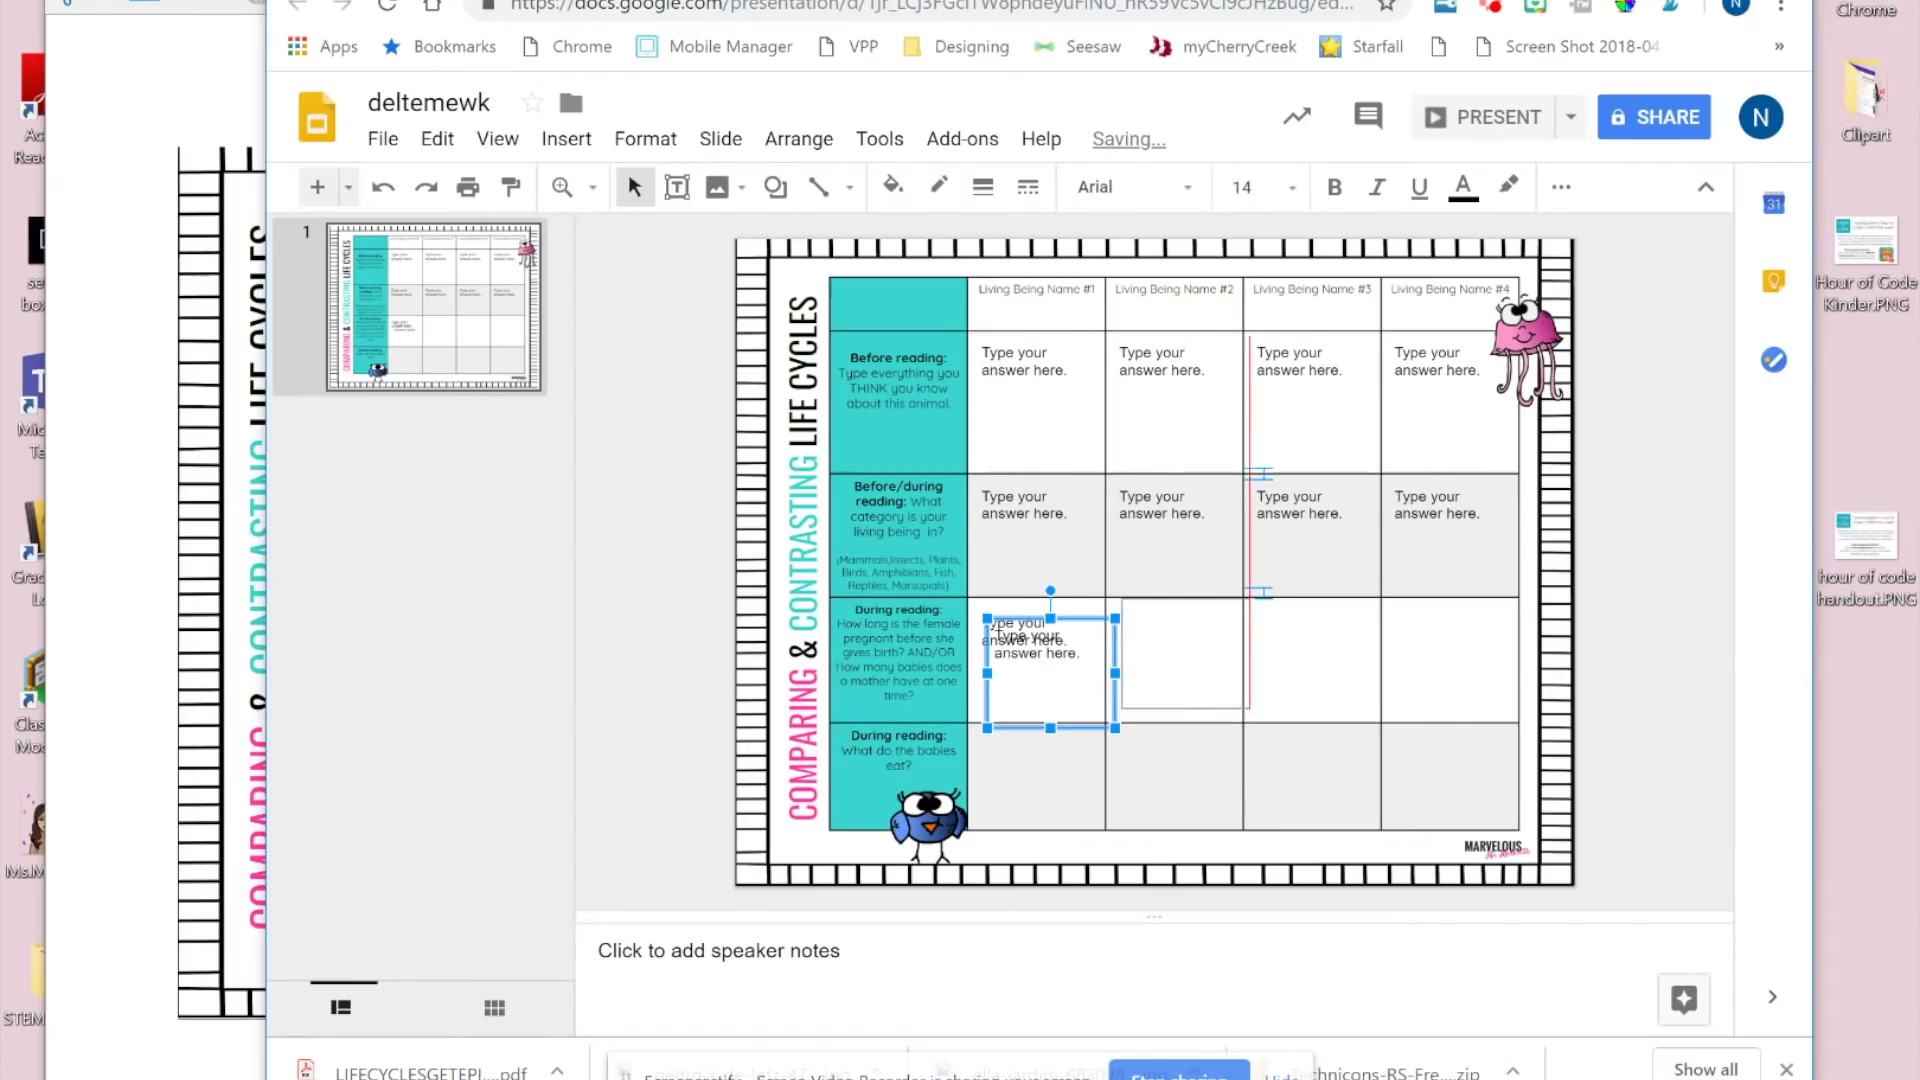
{"action": "left_click_drag", "start_coordinate": [1050, 672], "coordinate": [1175, 660]}
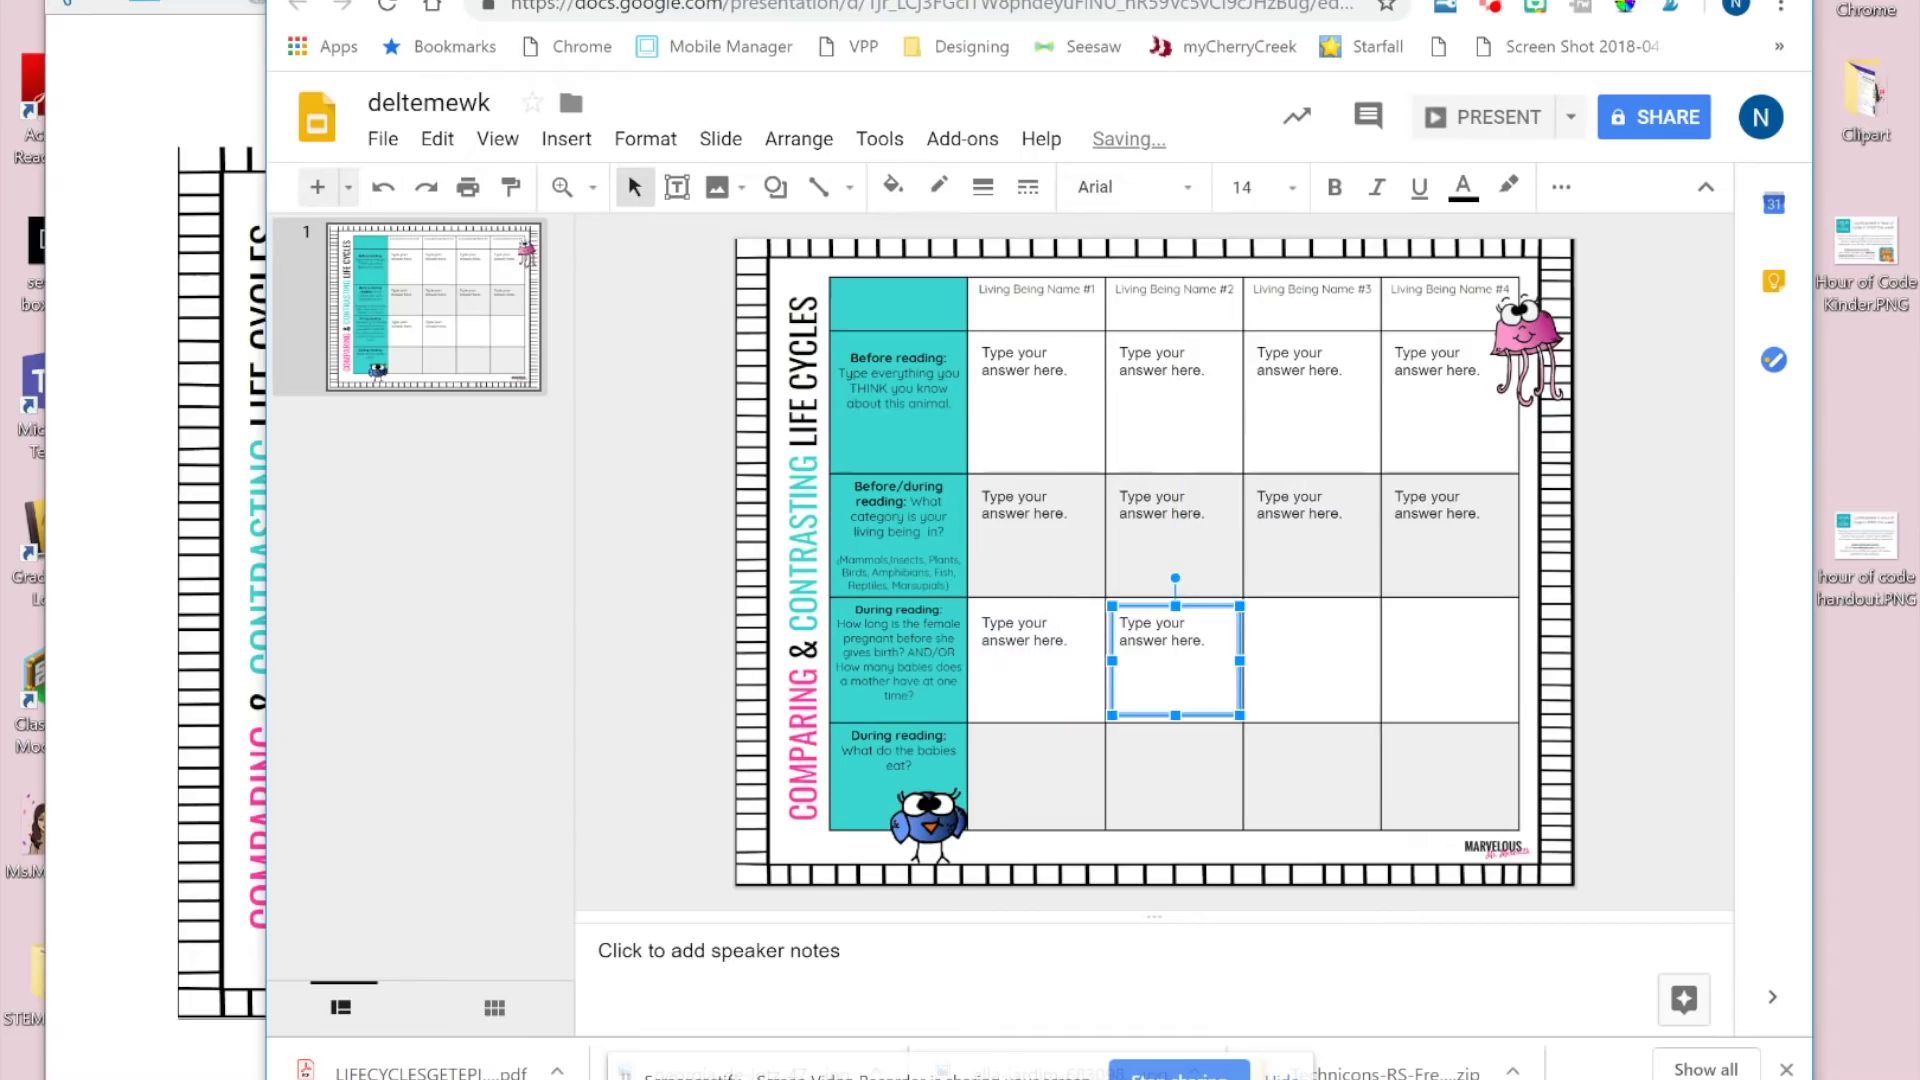
{"action": "key", "text": "ctrl+d"}
Step: Place a copy of the text box in the "What do the babies eat?" cell under Living Being Name #1 and shorten it to fit
{"action": "left_click_drag", "start_coordinate": [1189, 672], "coordinate": [1038, 786]}
{"action": "key", "text": "ctrl+d"}
{"action": "key", "text": "ctrl+d"}
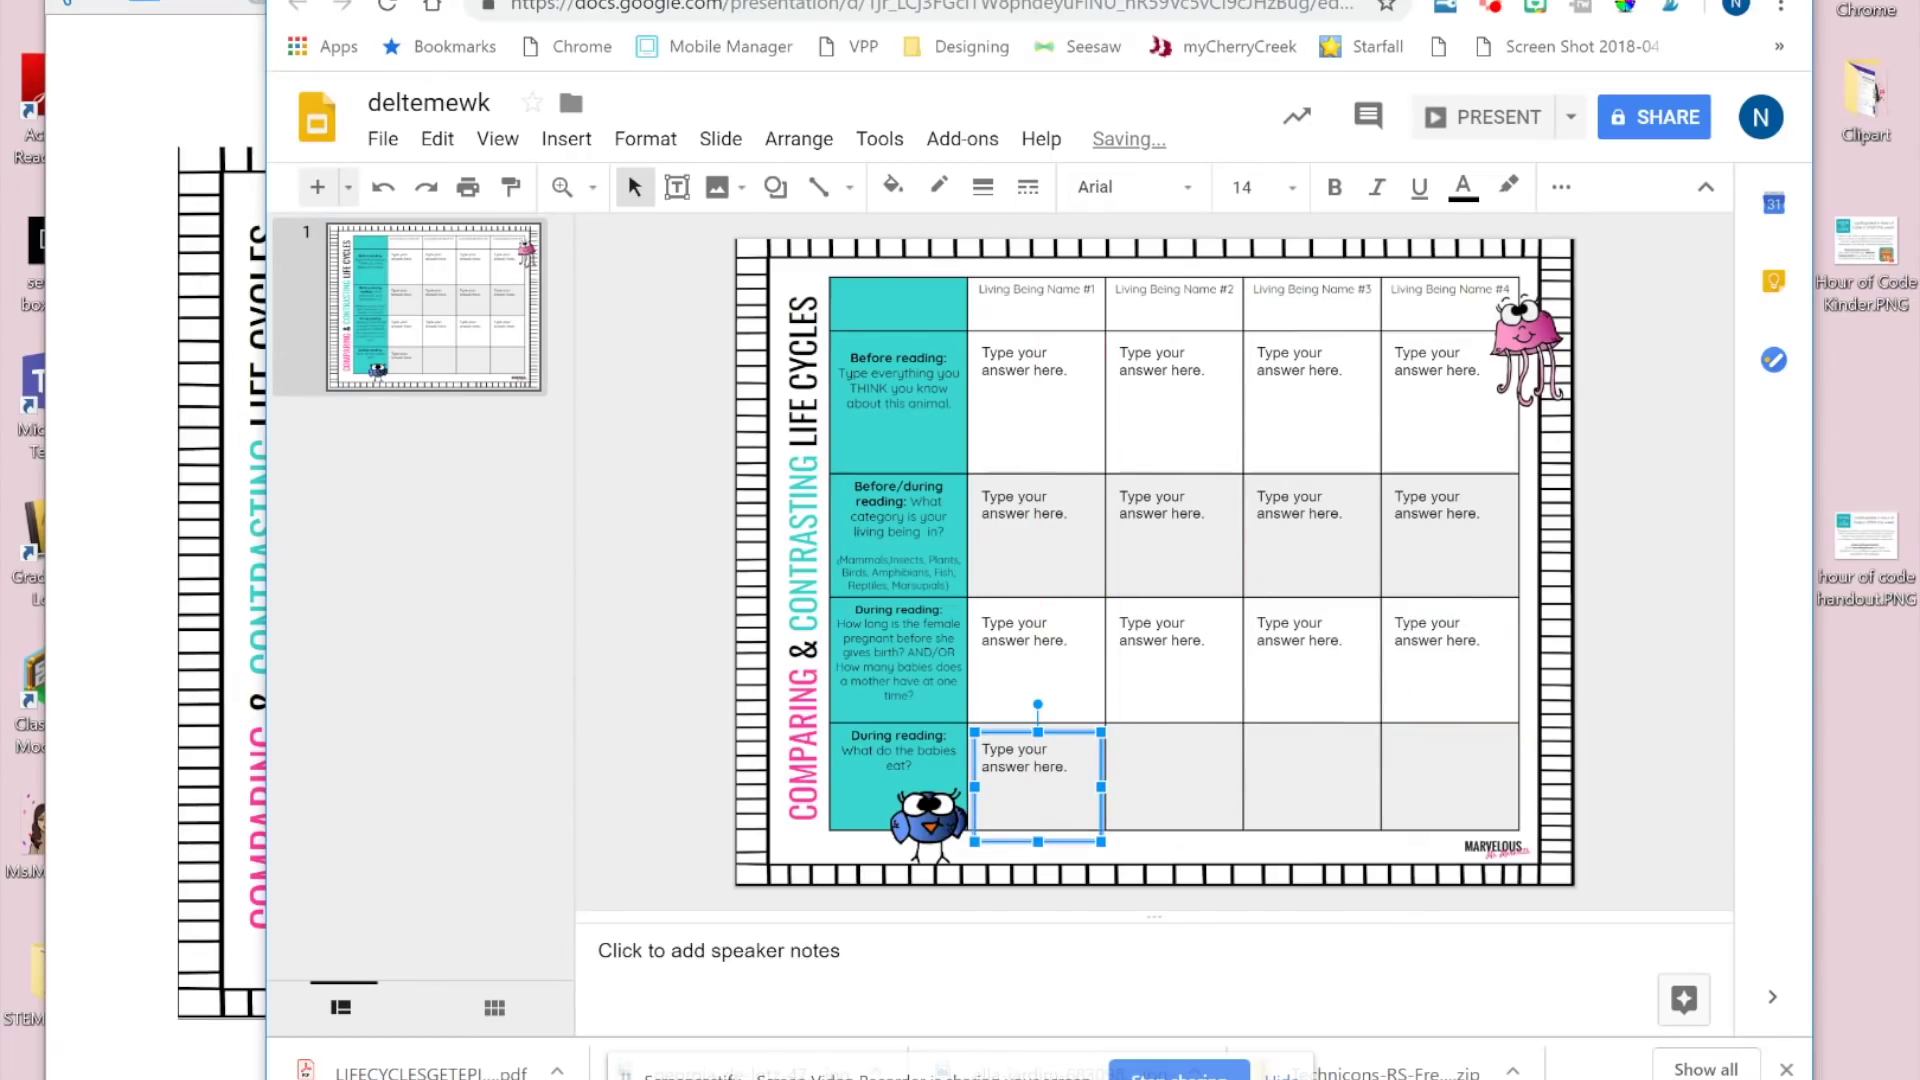
{"action": "left_click_drag", "start_coordinate": [1038, 841], "coordinate": [1038, 826]}
Step: Copy the shortened text box into the "What do the babies eat?" cells under Living Being Name #2, #3 and #4, nudging the last one into alignment
{"action": "key", "text": "ctrl+d"}
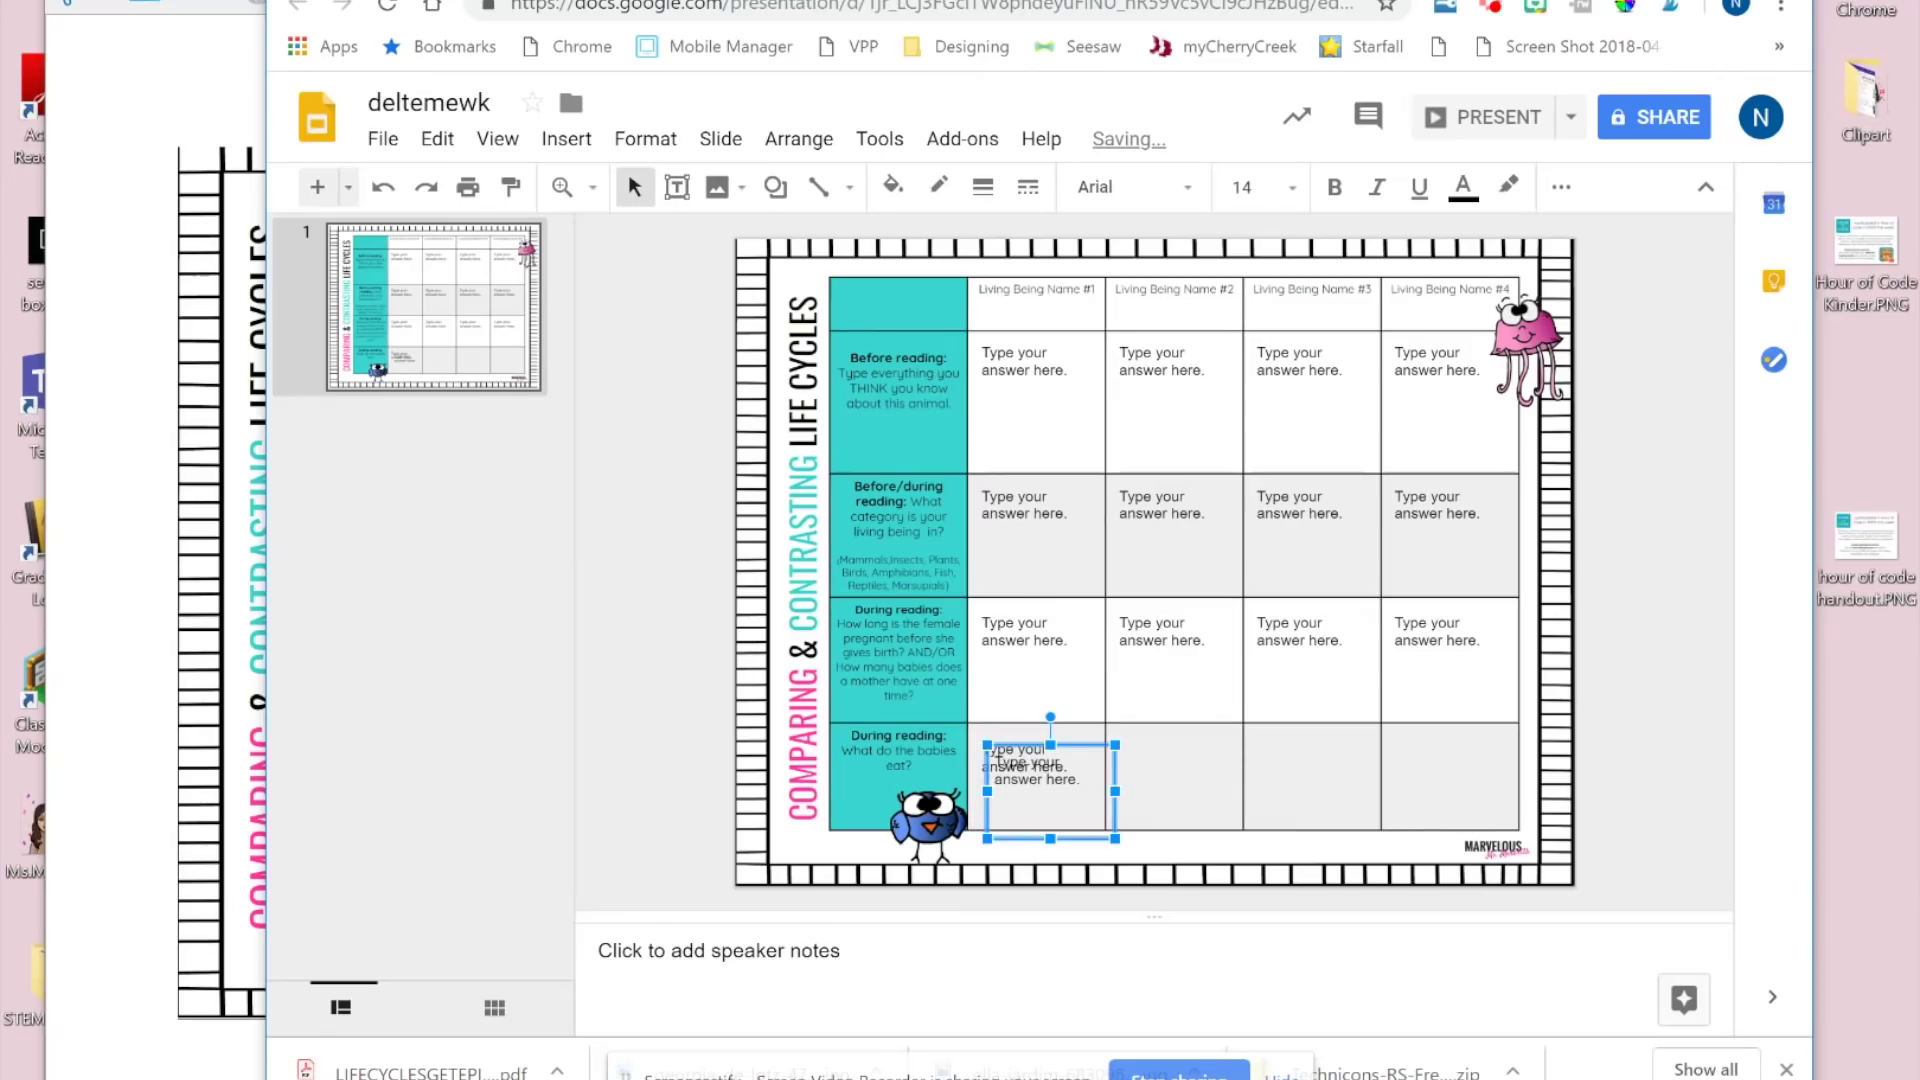
{"action": "left_click_drag", "start_coordinate": [1000, 760], "coordinate": [1443, 765]}
{"action": "key", "text": "ctrl+d"}
{"action": "key", "text": "ctrl+d"}
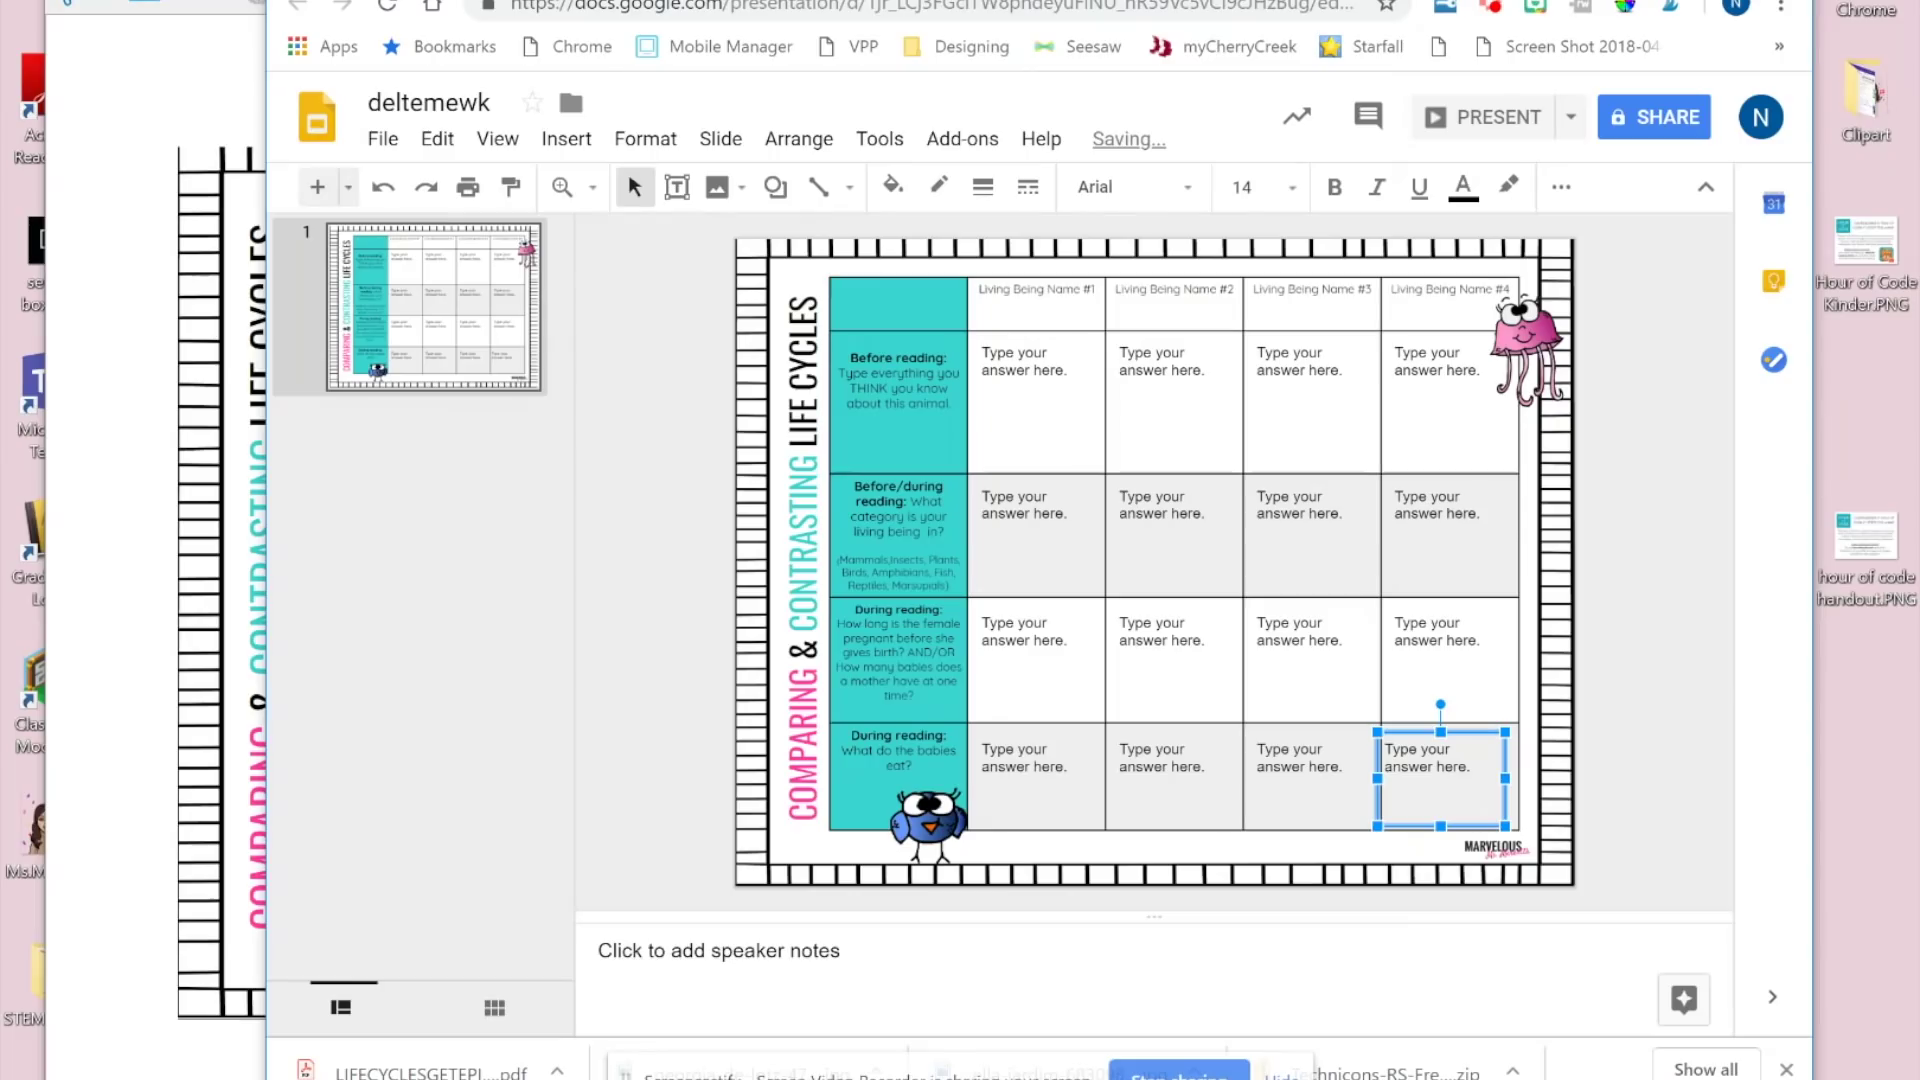
{"action": "key", "text": "Right"}
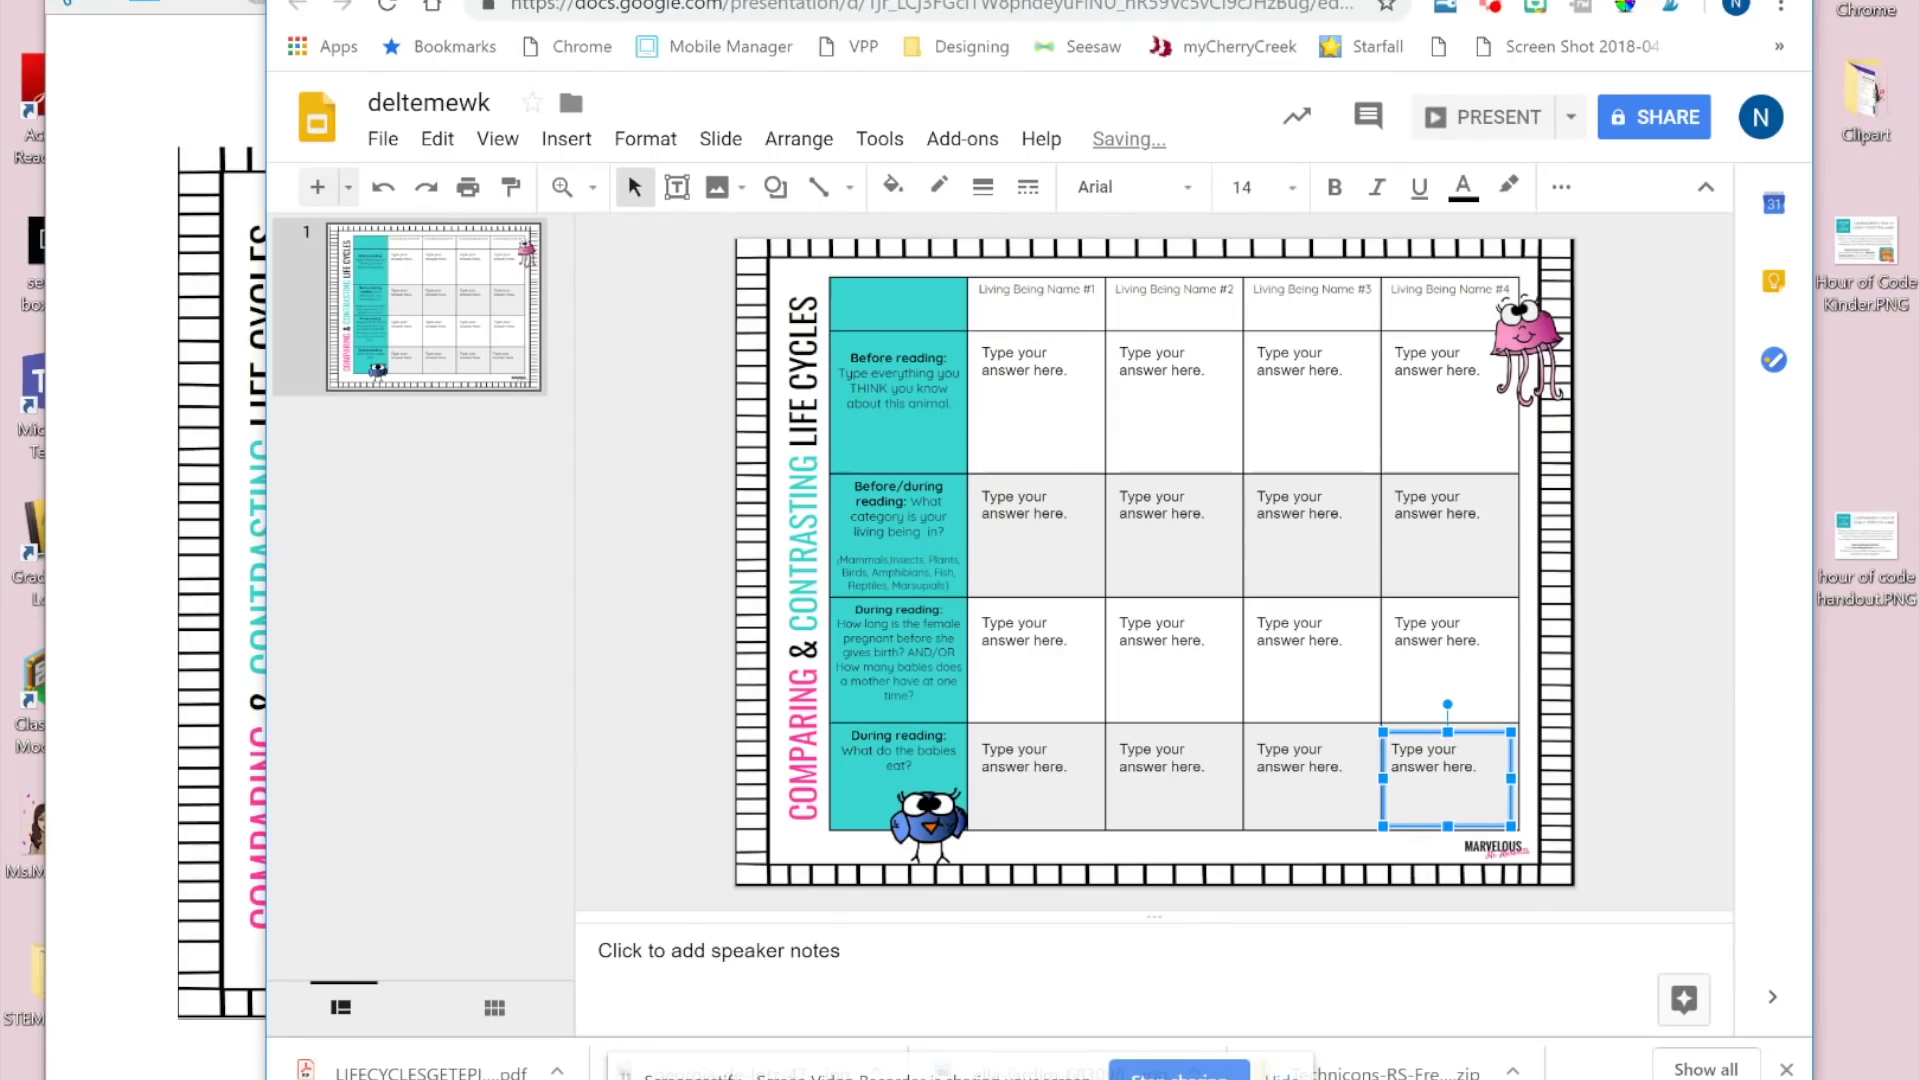
{"action": "key", "text": "Escape"}
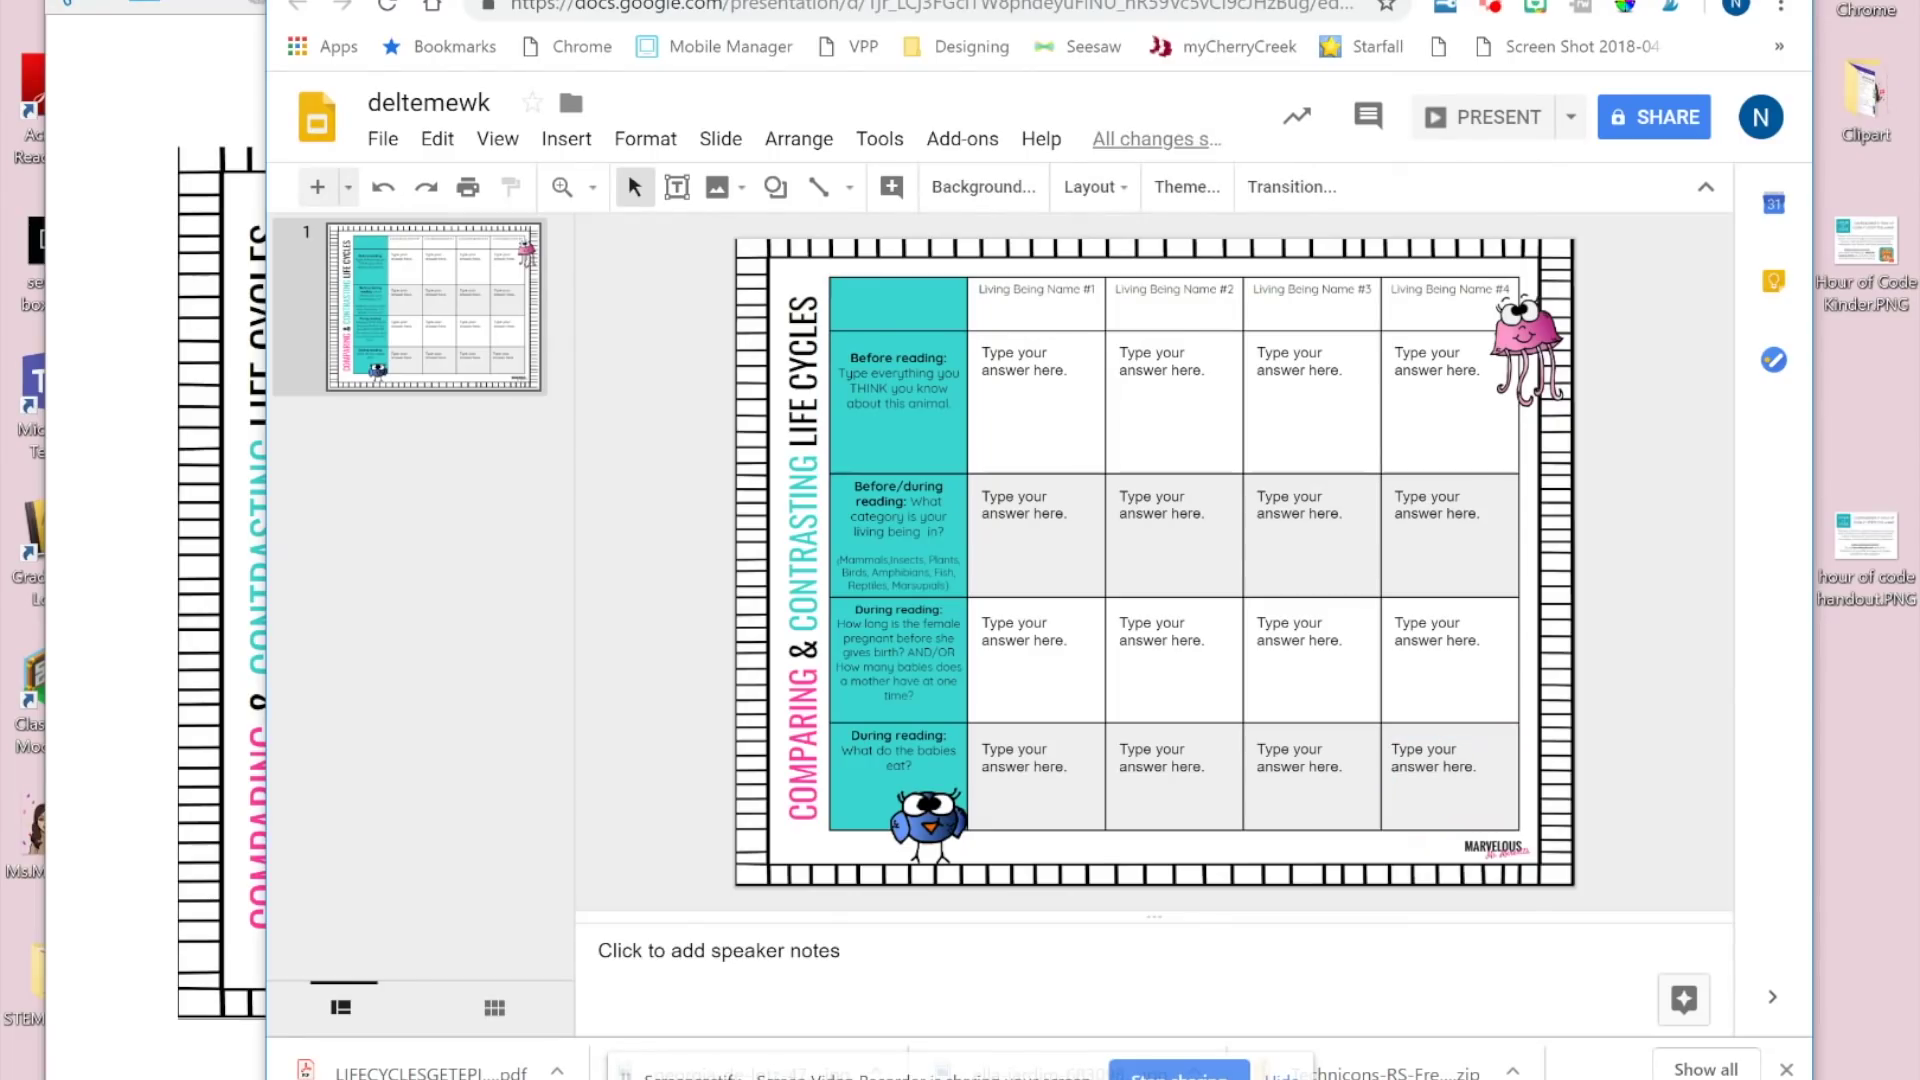